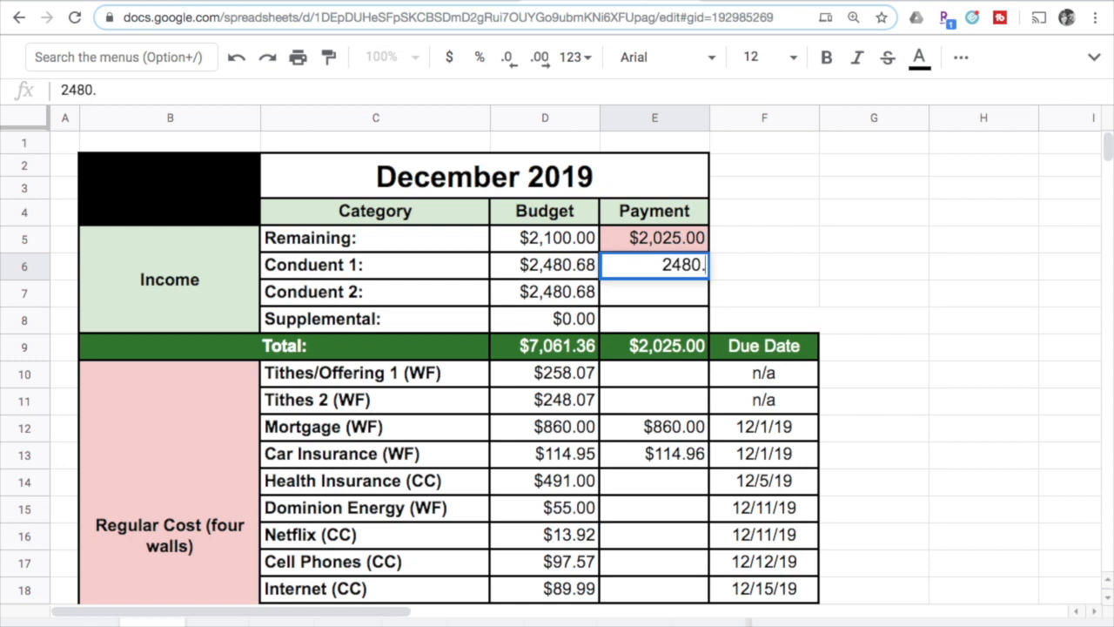
- Complete the Conduent 1 income payment as 2480.68
{"action": "type", "text": "69"}
{"action": "key", "text": "BackSpace"}
{"action": "type", "text": "8"}
{"action": "key", "text": "Return"}
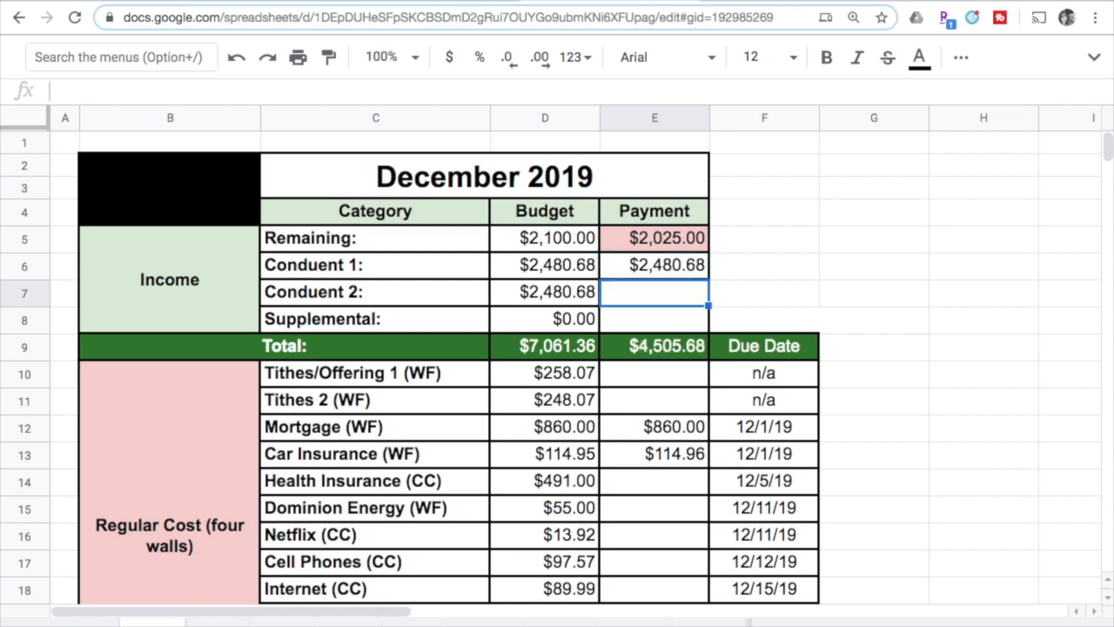
- Record a payment of 258.07 for Tithes/Offering 1 in the regular costs
{"action": "key", "text": "Down"}
{"action": "key", "text": "Down"}
{"action": "key", "text": "Down"}
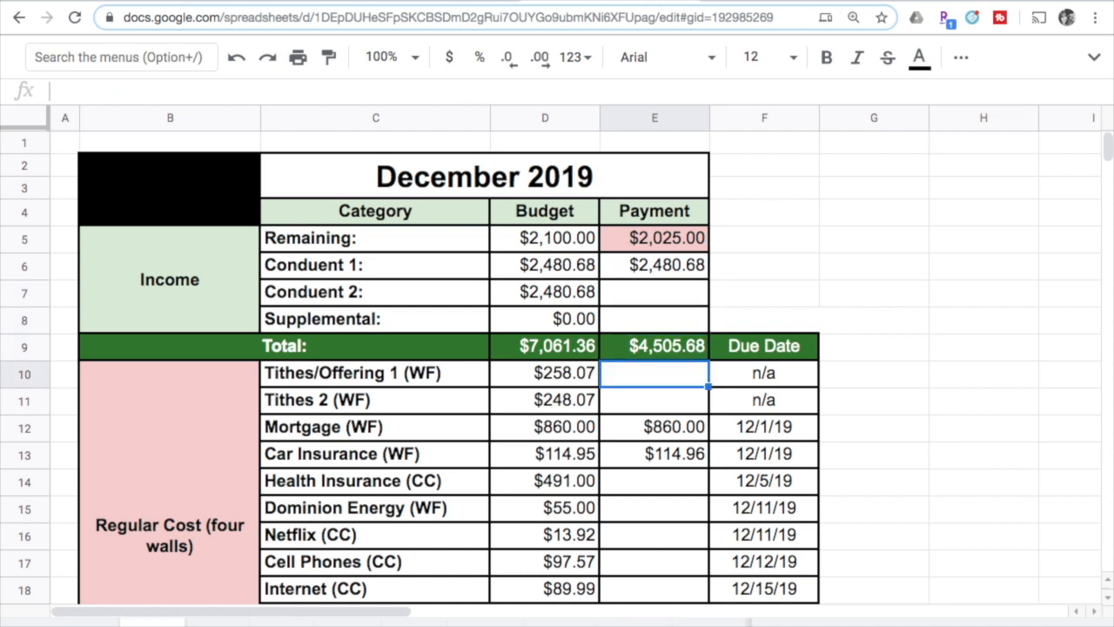
{"action": "type", "text": "24"}
{"action": "key", "text": "BackSpace"}
{"action": "type", "text": "5"}
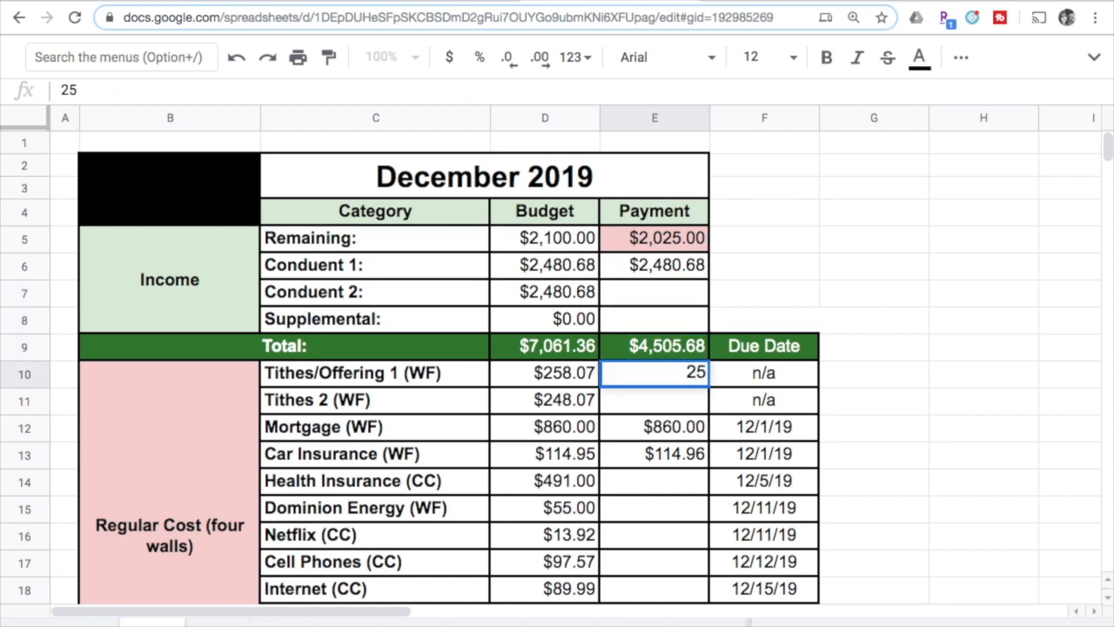
{"action": "type", "text": "8.07"}
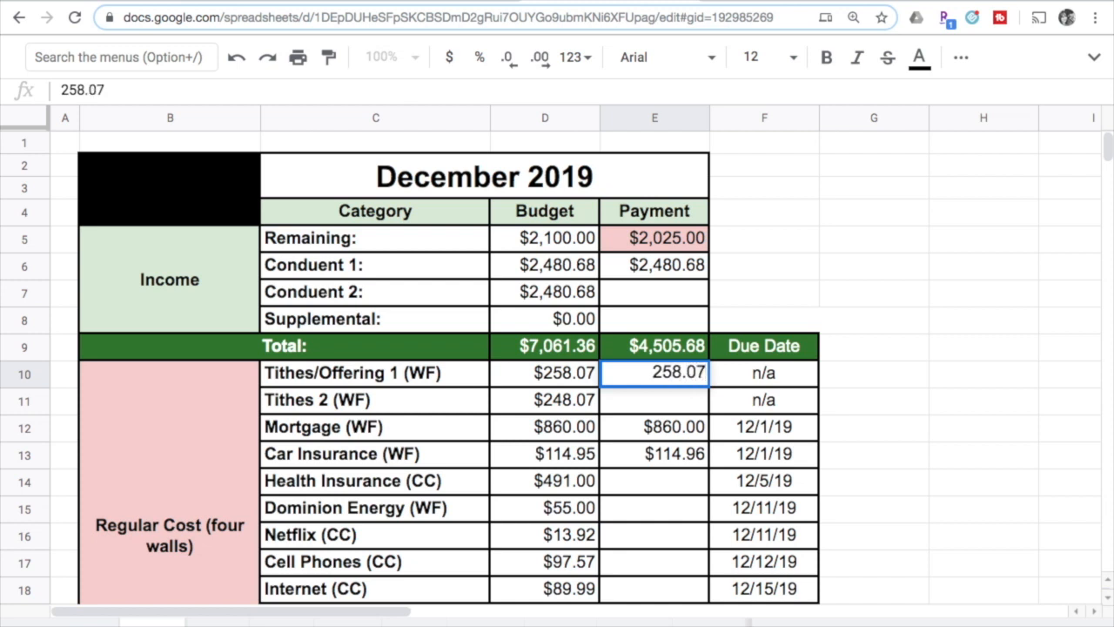
{"action": "key", "text": "Return"}
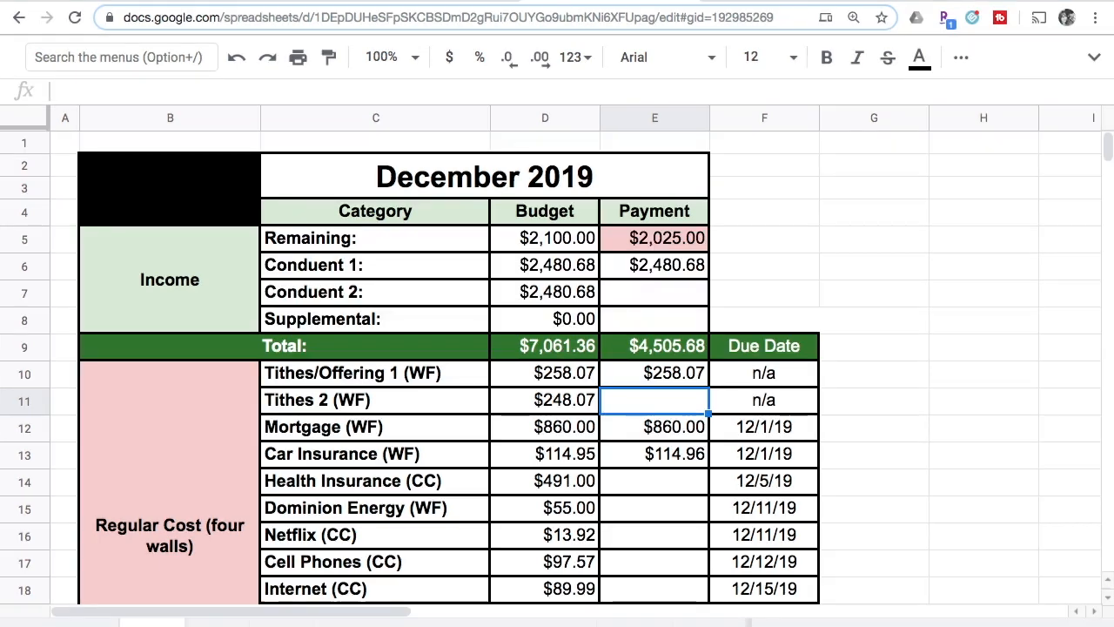
- Review the regular cost rows down to Gas and highlight the budget amounts from Health Insurance through Water/Utilities
{"action": "key", "text": "Down"}
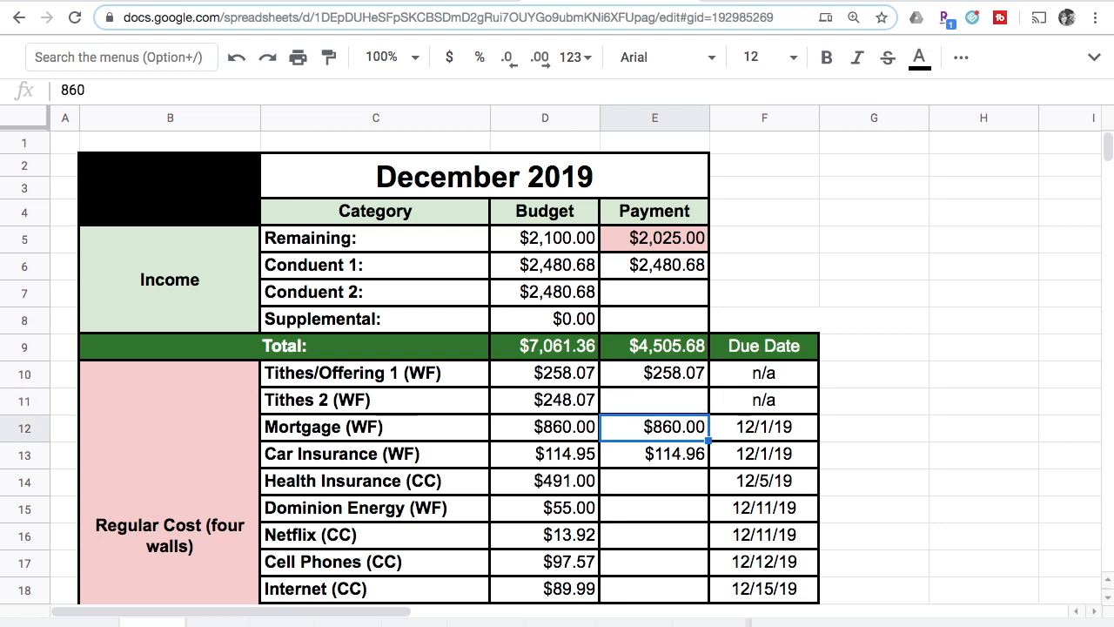
{"action": "key", "text": "Down"}
{"action": "key", "text": "Down"}
{"action": "key", "text": "Down"}
{"action": "key", "text": "Down"}
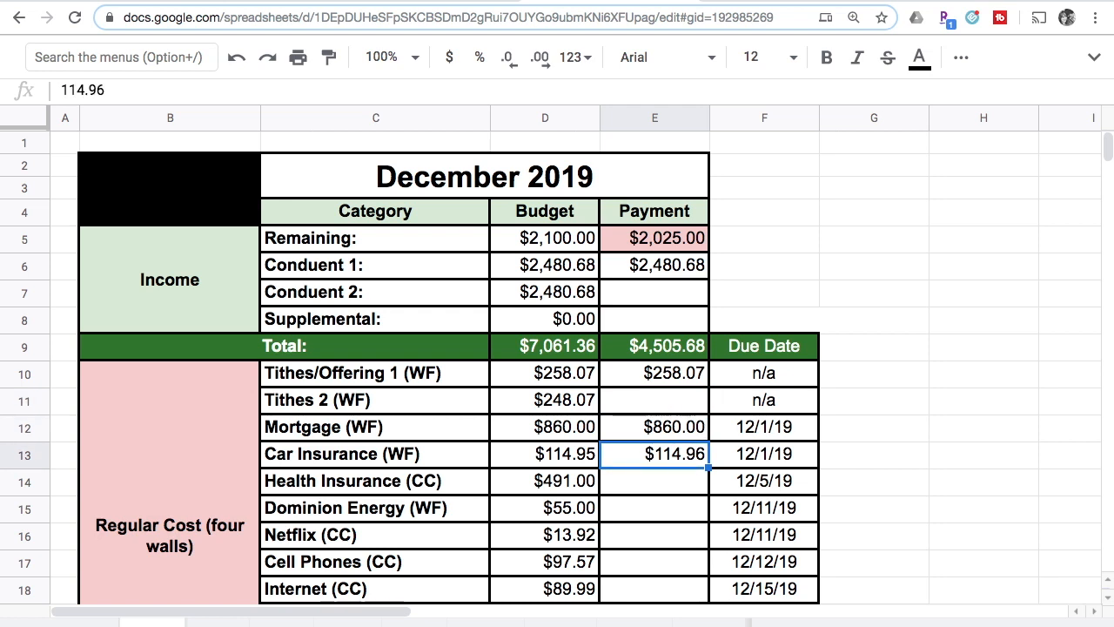
{"action": "key", "text": "Down"}
{"action": "key", "text": "Down"}
{"action": "key", "text": "Down"}
{"action": "key", "text": "Down"}
{"action": "key", "text": "Down"}
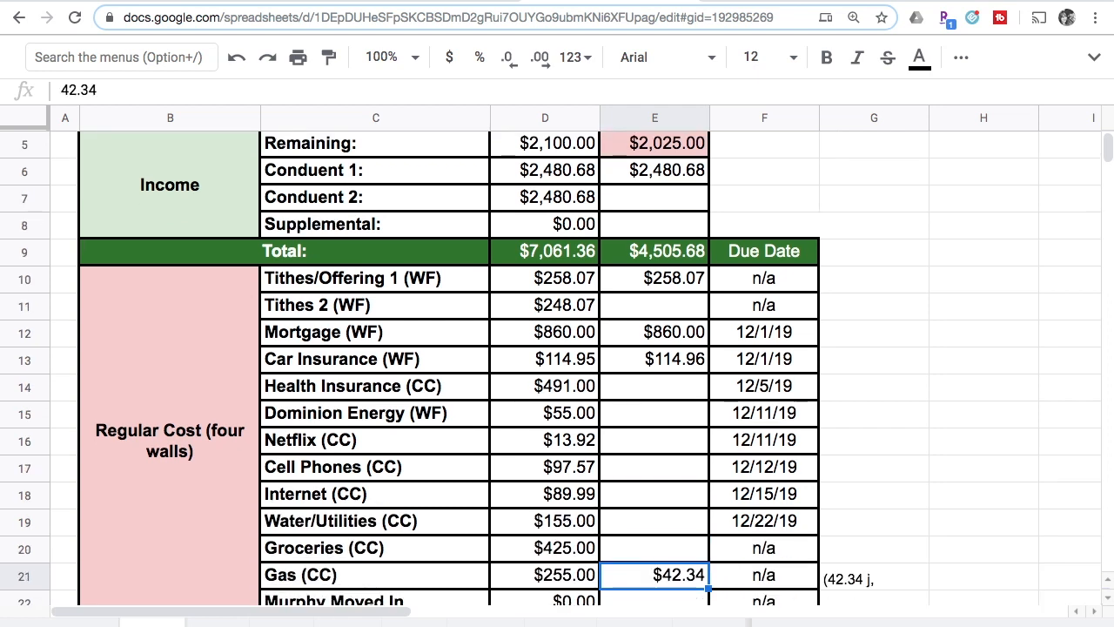
{"action": "left_click", "coordinate": [545, 387]}
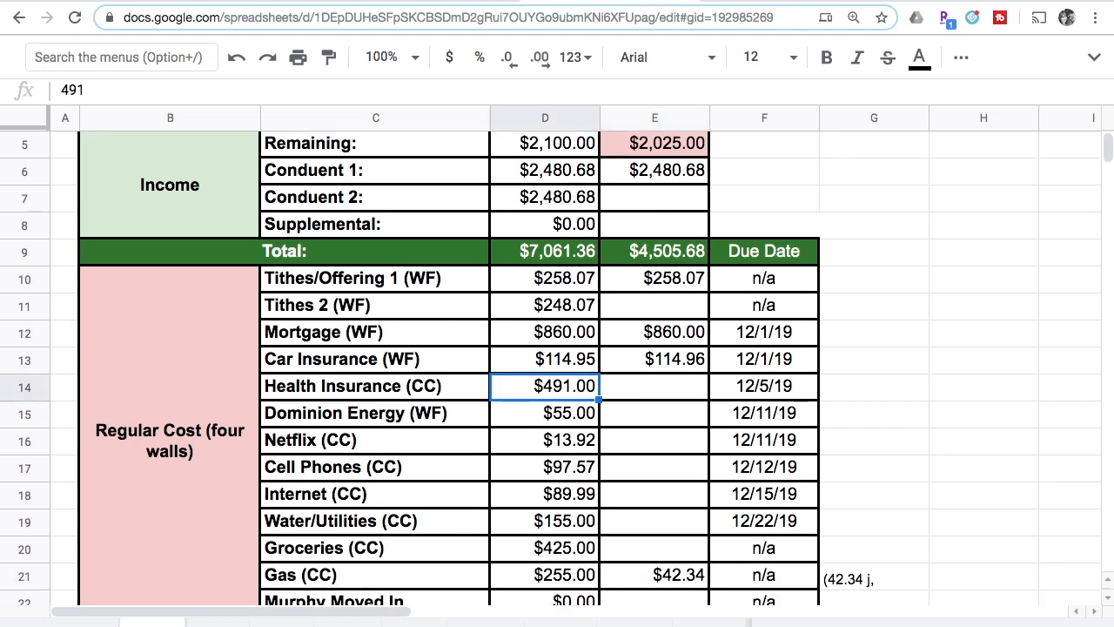
{"action": "key", "text": "Down"}
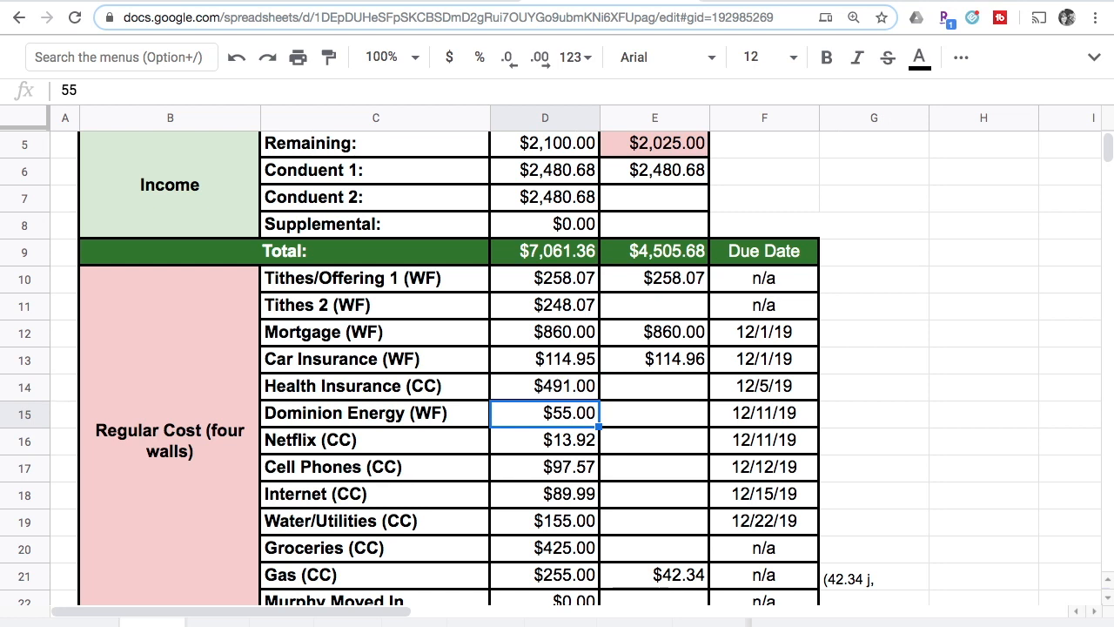
{"action": "key", "text": "Down"}
{"action": "key", "text": "Down"}
{"action": "key", "text": "Down"}
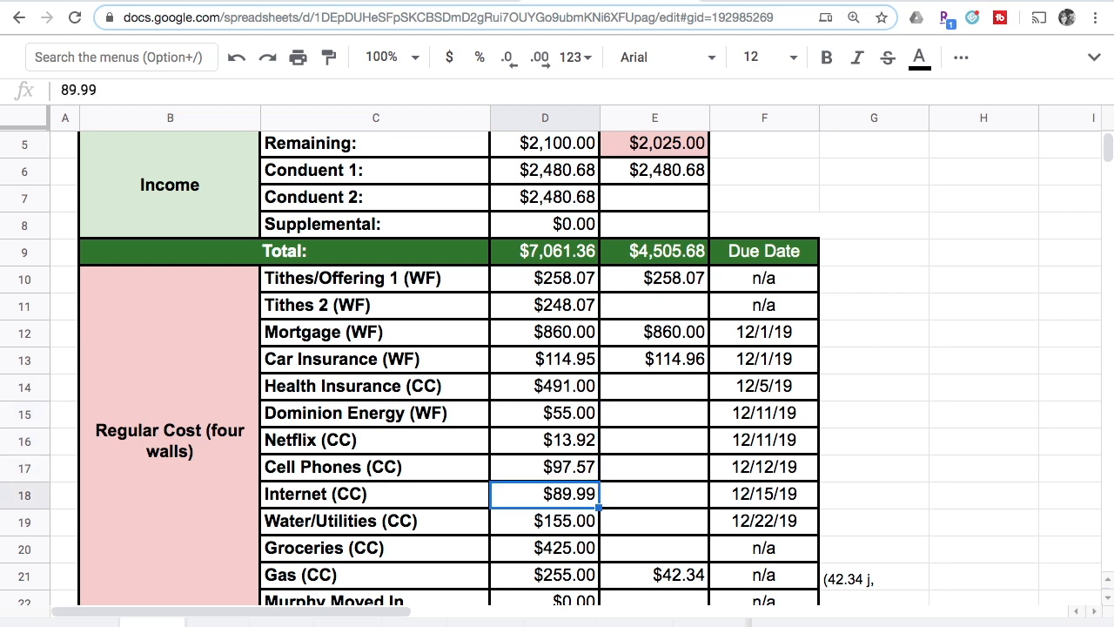
{"action": "key", "text": "Down"}
{"action": "left_click_drag", "start_coordinate": [552, 519], "coordinate": [545, 390]}
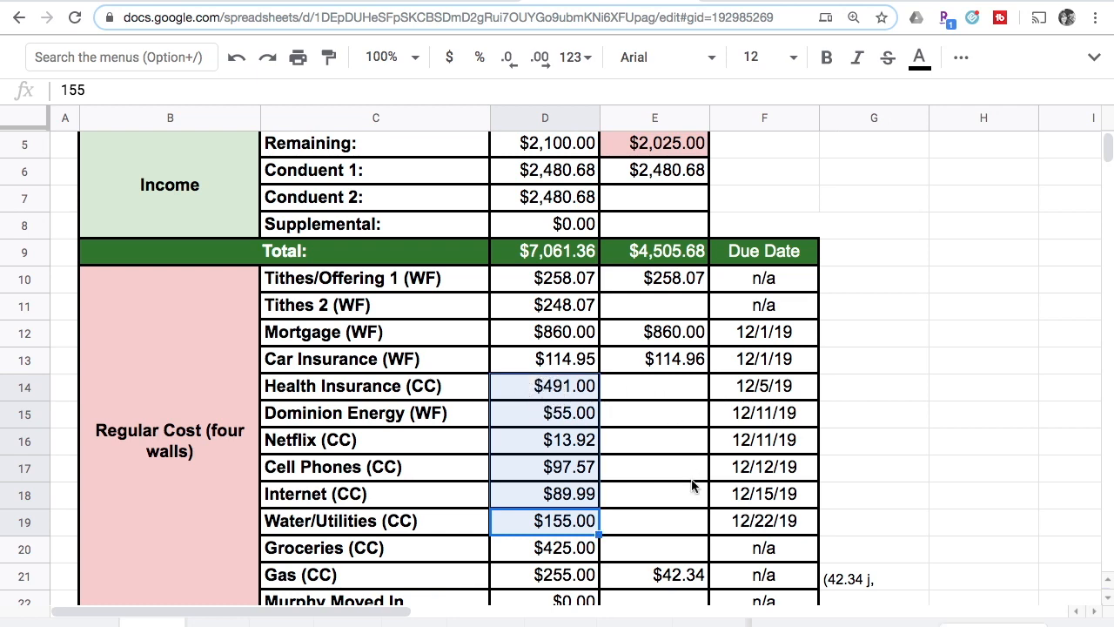
- Note 1400 in cell G70, below the budget table
{"action": "scroll", "coordinate": [693, 486], "scroll_direction": "down", "scroll_amount": 3}
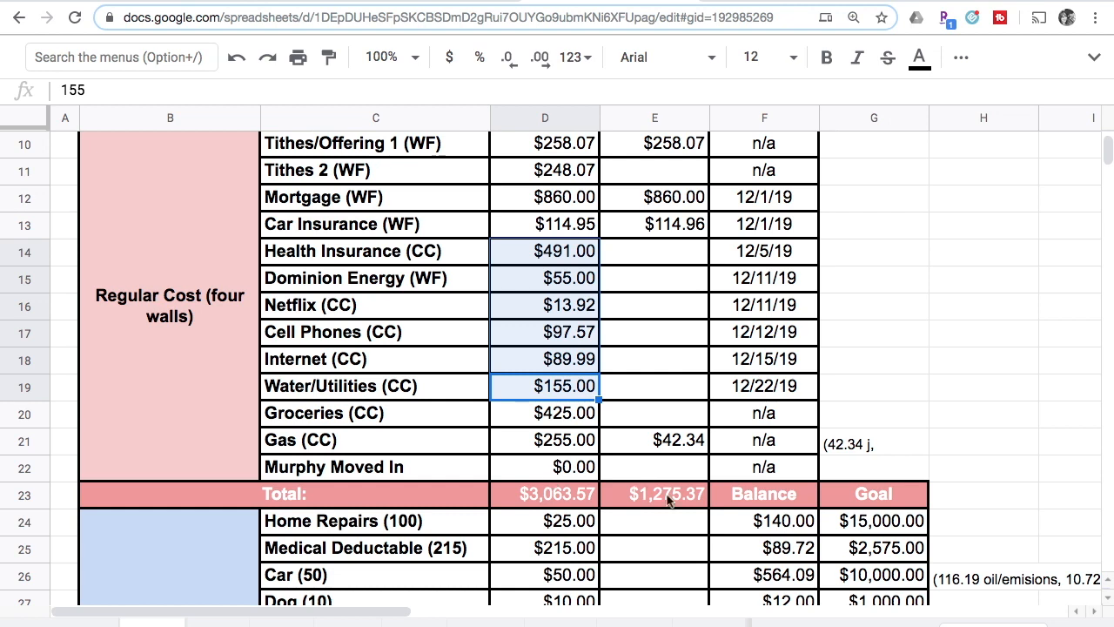
{"action": "scroll", "coordinate": [681, 545], "scroll_direction": "down", "scroll_amount": 11}
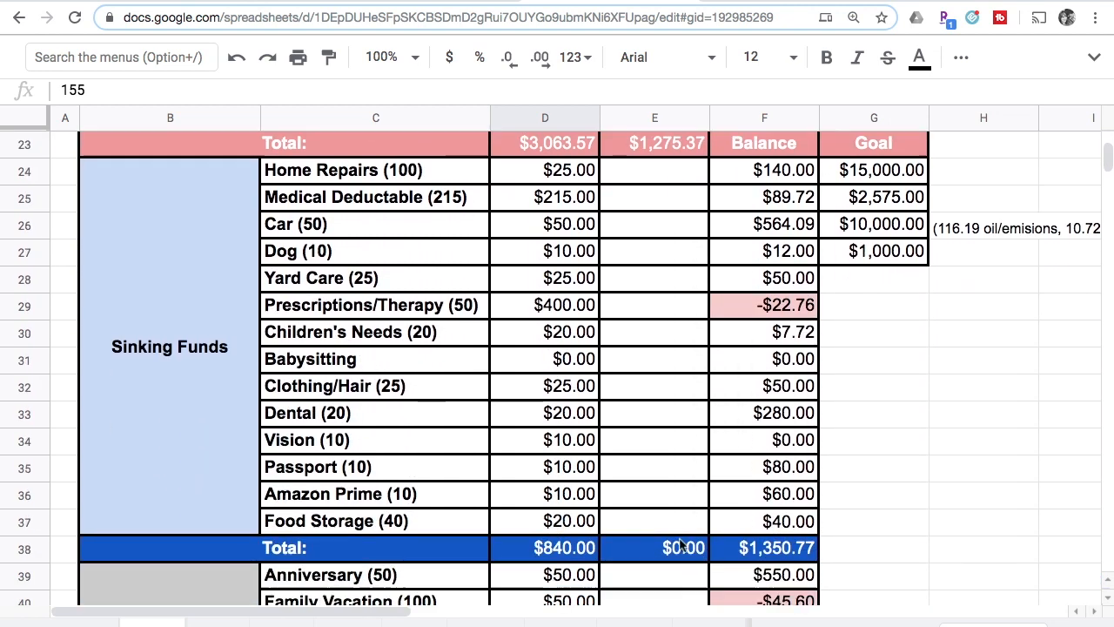
{"action": "scroll", "coordinate": [680, 545], "scroll_direction": "down", "scroll_amount": 5}
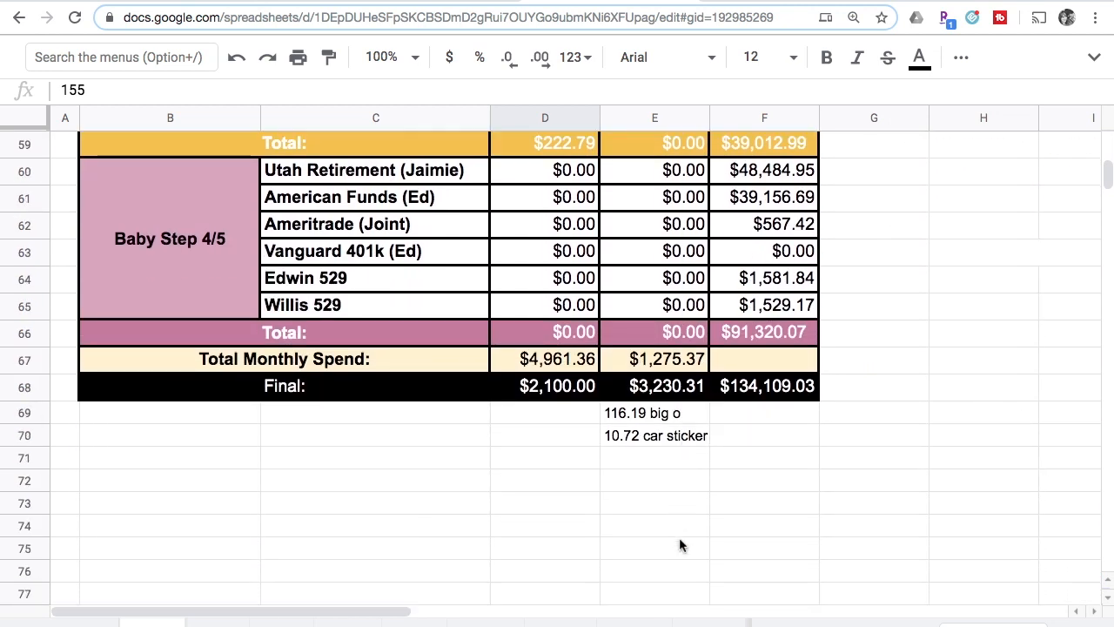
{"action": "left_click", "coordinate": [834, 431]}
{"action": "type", "text": "1400"}
{"action": "key", "text": "Return"}
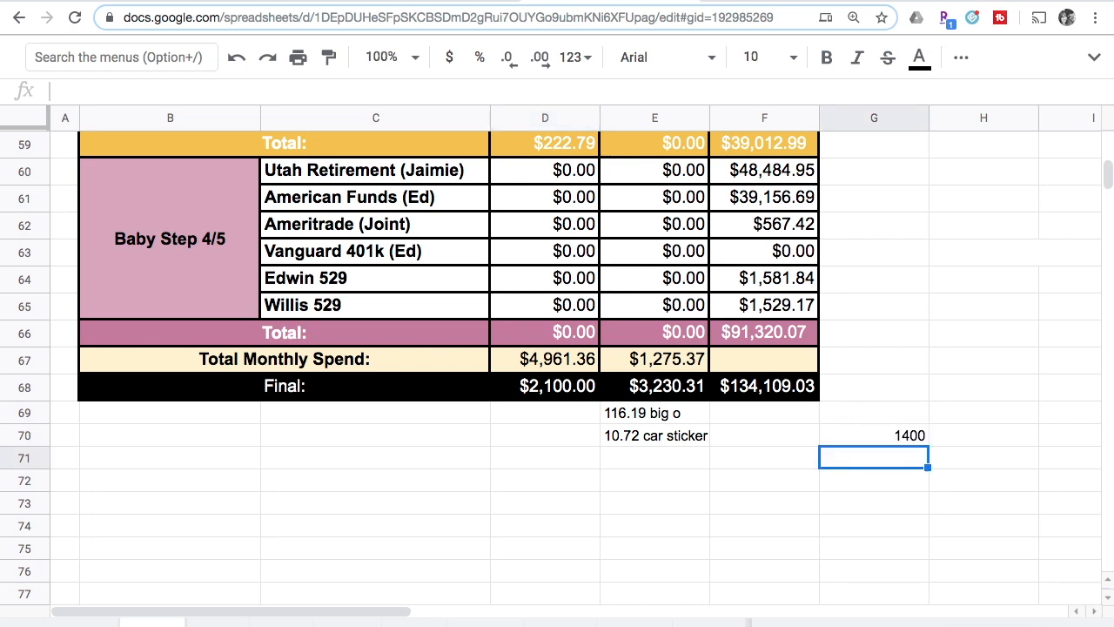
{"action": "left_click", "coordinate": [875, 435]}
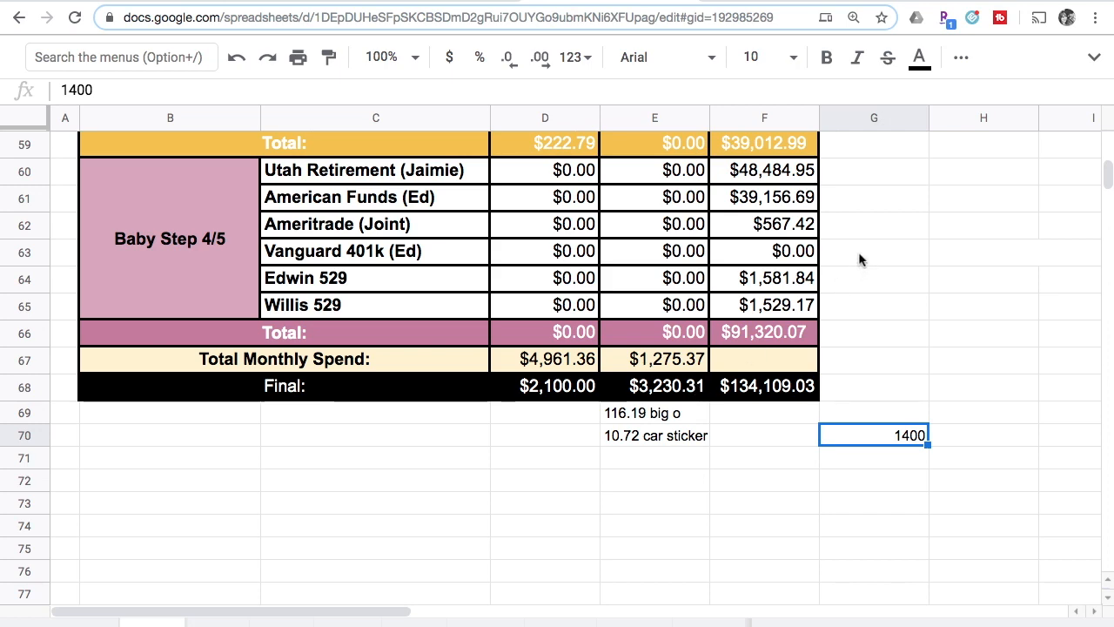
- Examine the regular costs, sinking funds, leisure funds and final totals against the amount noted below the table
{"action": "scroll", "coordinate": [859, 259], "scroll_direction": "up", "scroll_amount": 10}
{"action": "scroll", "coordinate": [859, 257], "scroll_direction": "up", "scroll_amount": 6}
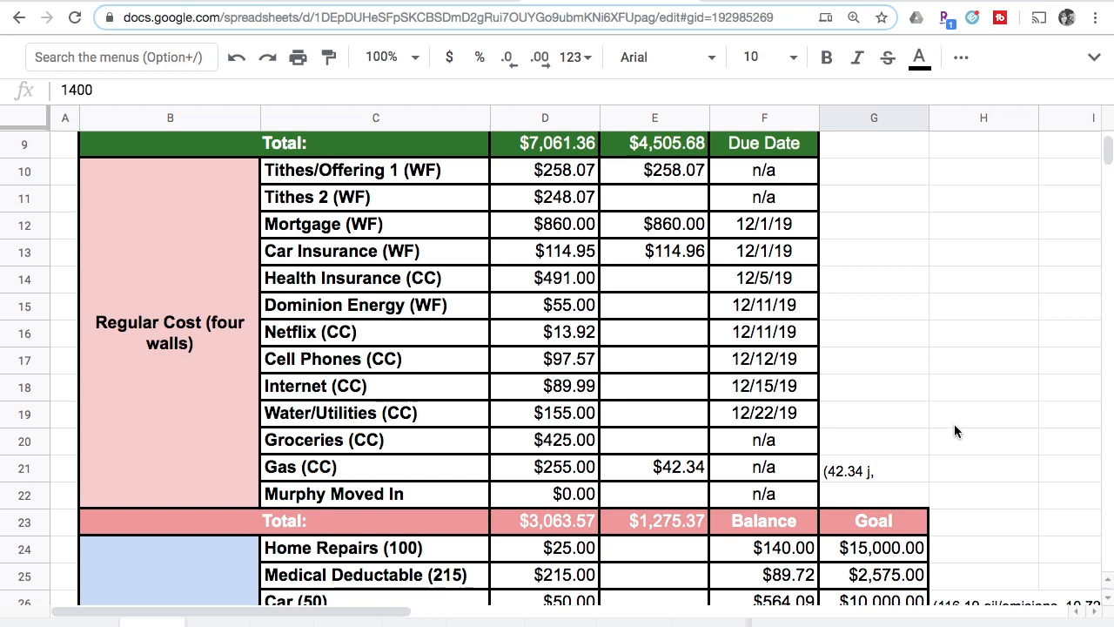
{"action": "scroll", "coordinate": [955, 424], "scroll_direction": "down", "scroll_amount": 1}
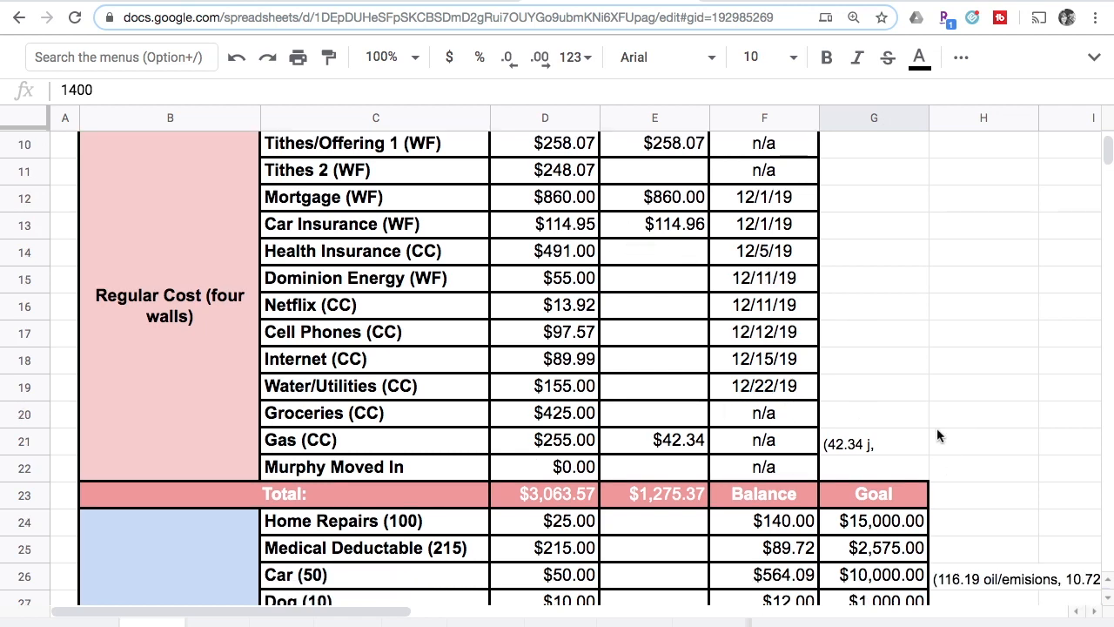
{"action": "scroll", "coordinate": [937, 424], "scroll_direction": "down", "scroll_amount": 10}
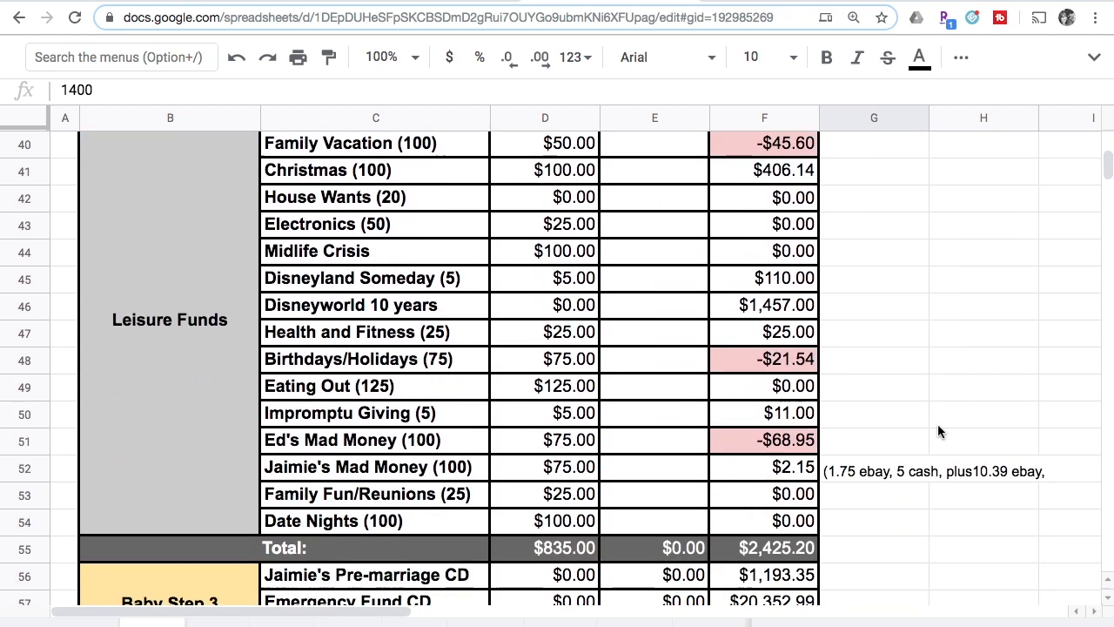
{"action": "scroll", "coordinate": [938, 424], "scroll_direction": "down", "scroll_amount": 7}
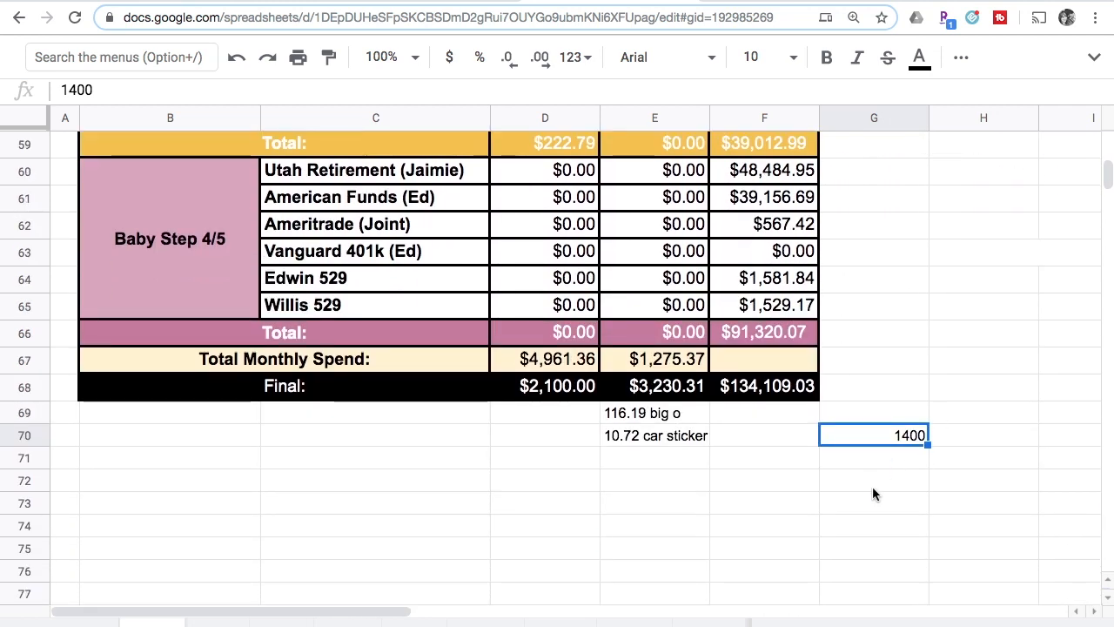
{"action": "left_click", "coordinate": [874, 485]}
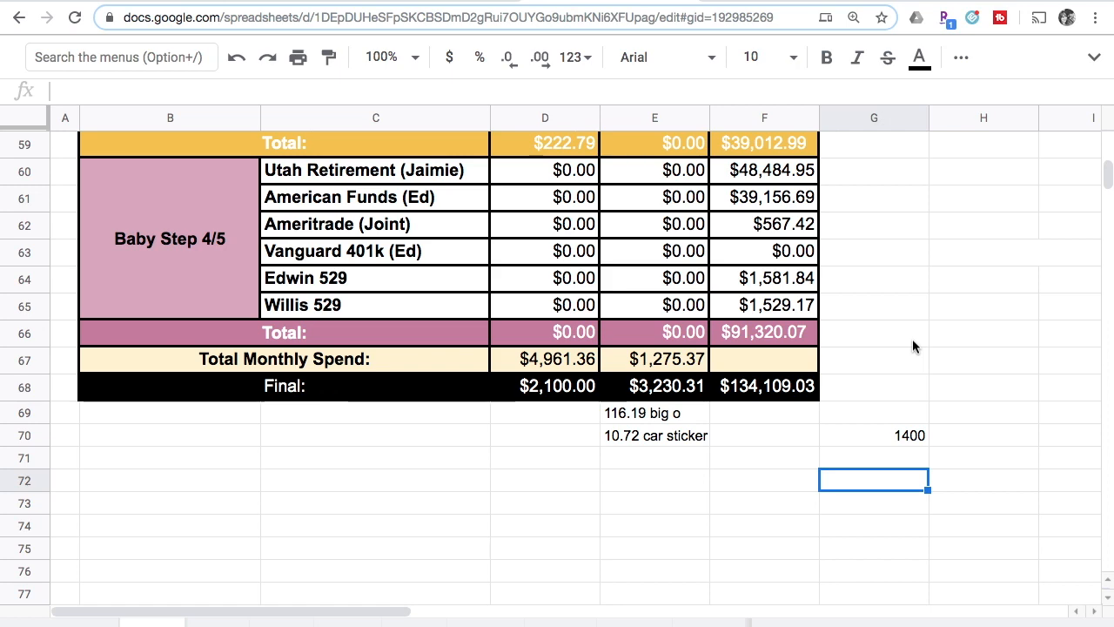
{"action": "scroll", "coordinate": [912, 347], "scroll_direction": "up", "scroll_amount": 9}
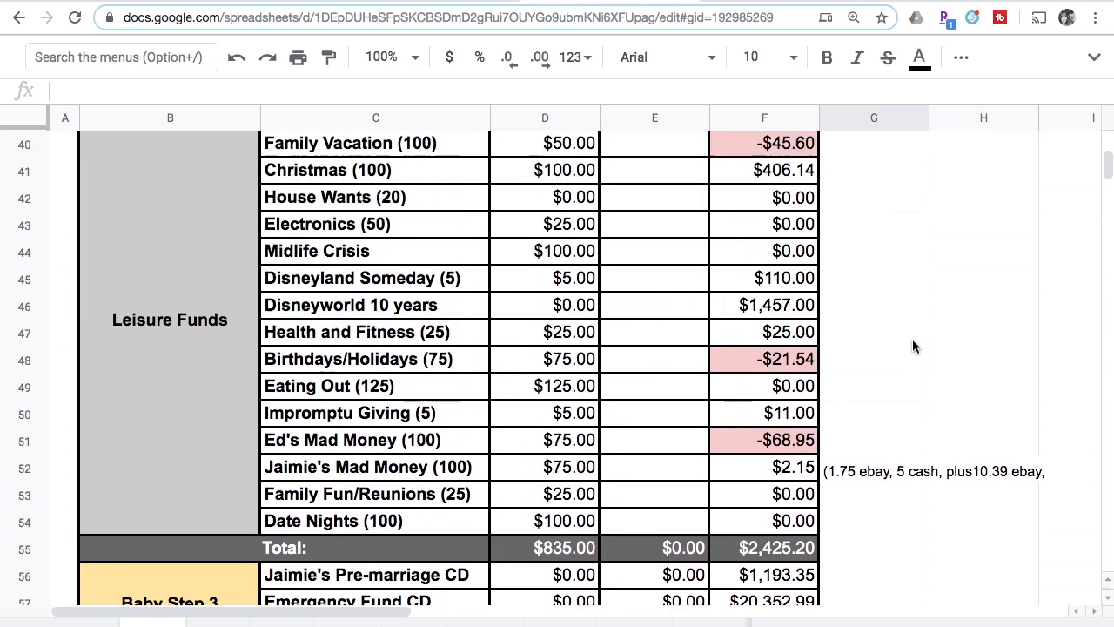
{"action": "scroll", "coordinate": [912, 346], "scroll_direction": "up", "scroll_amount": 4}
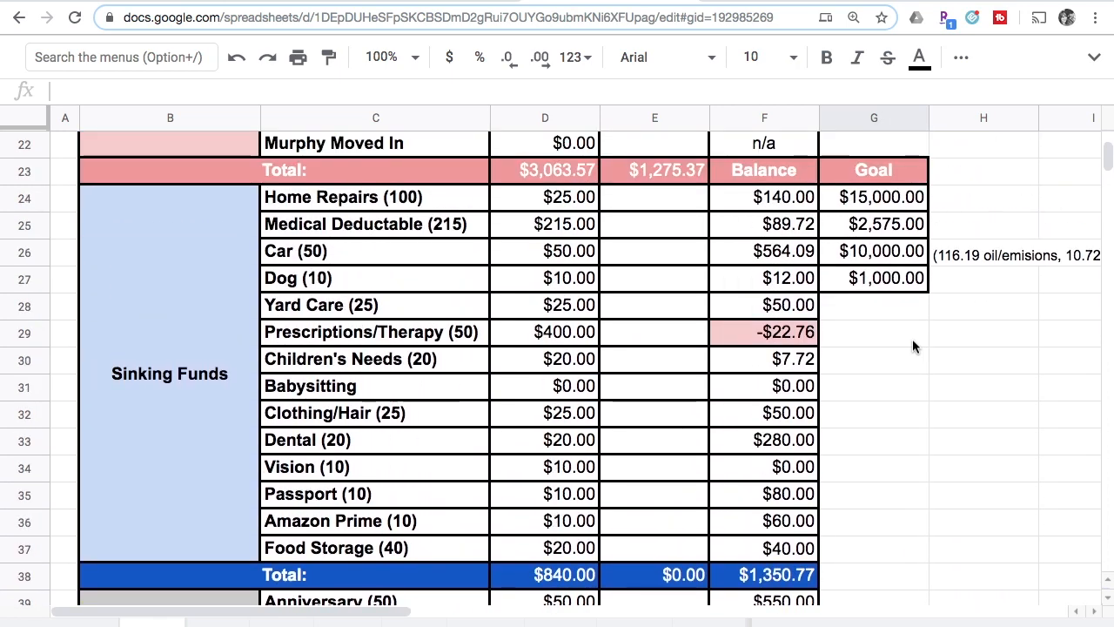
{"action": "scroll", "coordinate": [912, 347], "scroll_direction": "up", "scroll_amount": 4}
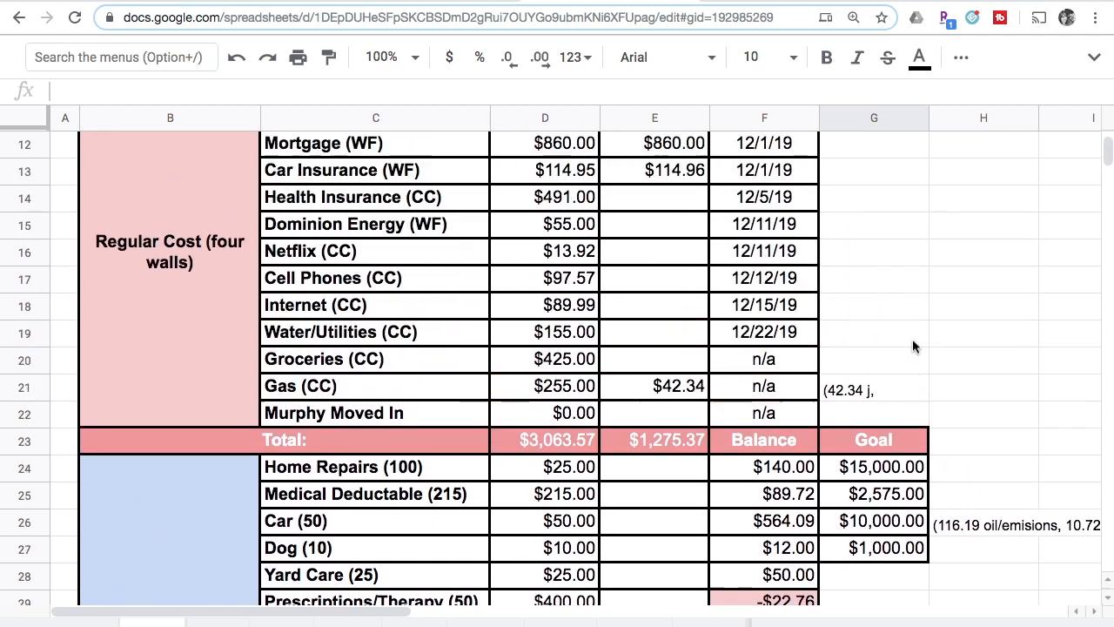
- Record a payment of 25 for Home Repairs in the sinking funds and set its balance to 165
{"action": "scroll", "coordinate": [913, 346], "scroll_direction": "down", "scroll_amount": 4}
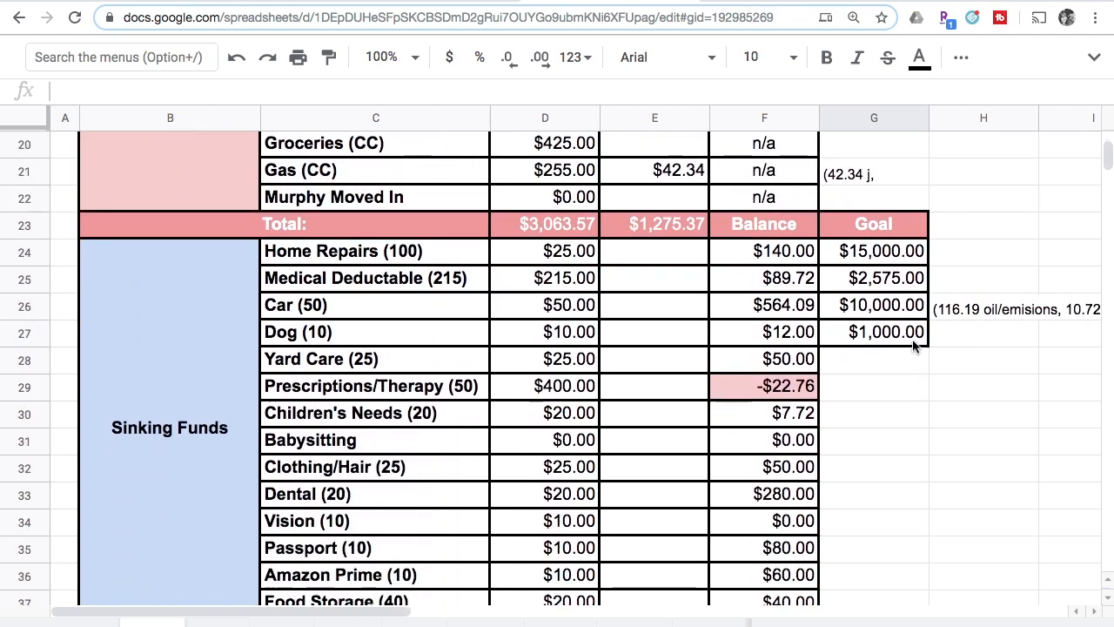
{"action": "left_click", "coordinate": [632, 230]}
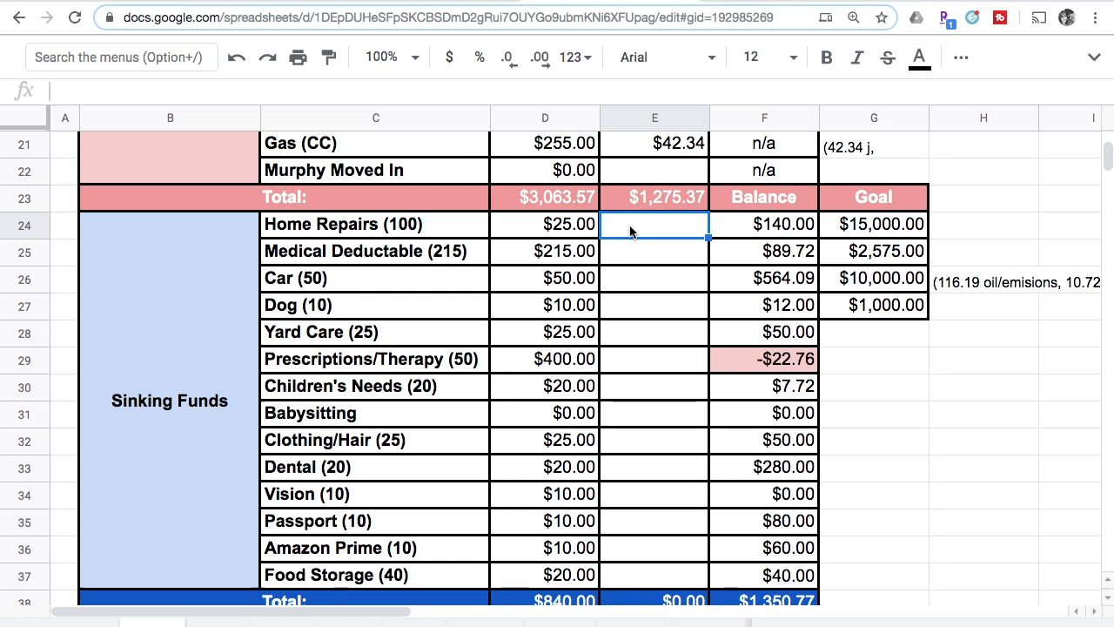
{"action": "type", "text": "25"}
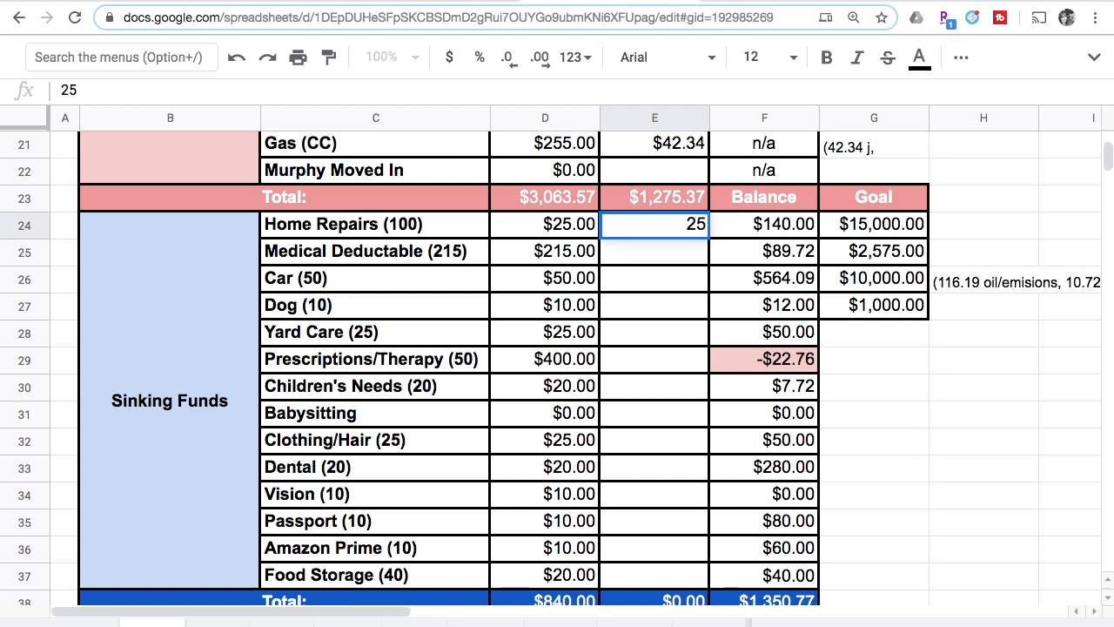
{"action": "key", "text": "Return"}
{"action": "key", "text": "Up"}
{"action": "left_click_drag", "start_coordinate": [666, 229], "coordinate": [738, 223]}
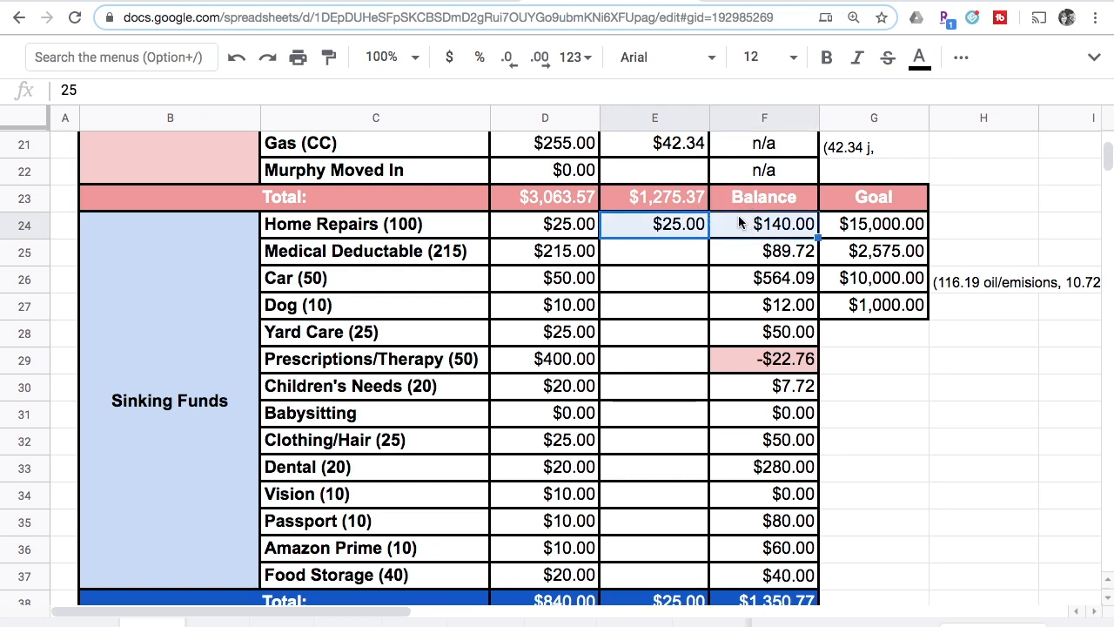
{"action": "left_click", "coordinate": [738, 224]}
{"action": "type", "text": "165"}
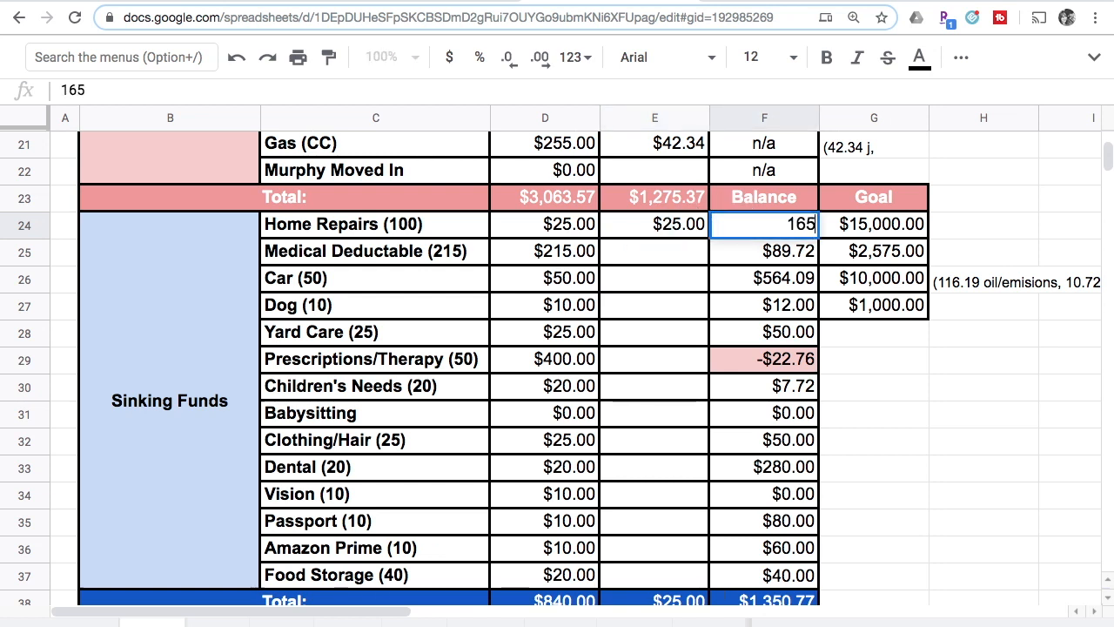
{"action": "key", "text": "Return"}
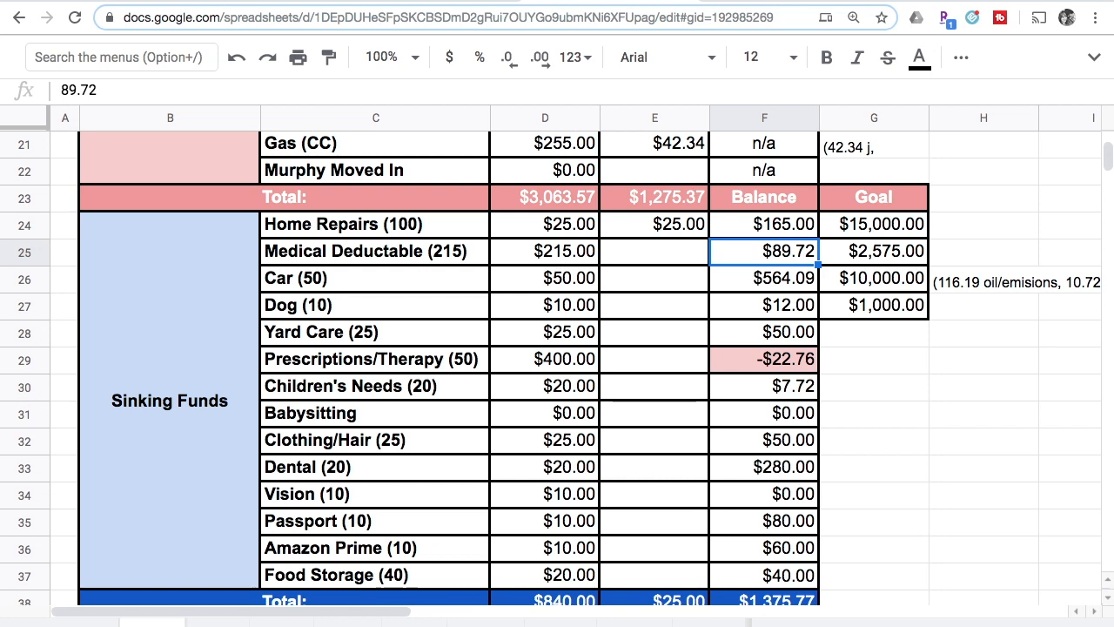
- Check the Home Repairs row's category, budget, payment, balance and goal cells
{"action": "key", "text": "Left"}
{"action": "key", "text": "Up"}
{"action": "key", "text": "Left"}
{"action": "key", "text": "Left"}
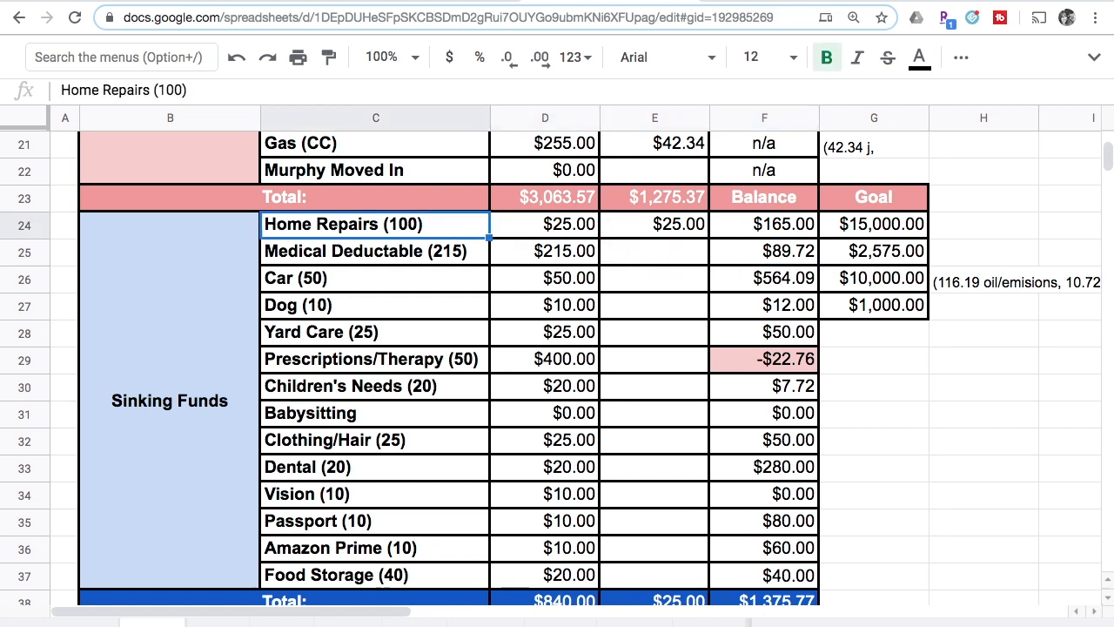
{"action": "key", "text": "Right"}
{"action": "key", "text": "Right"}
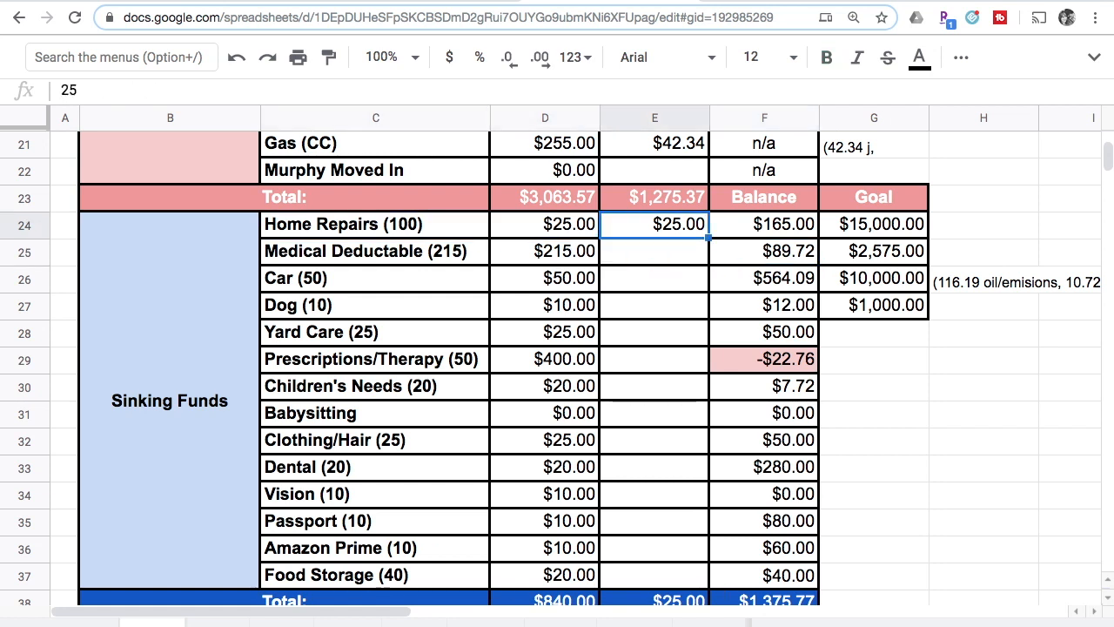
{"action": "key", "text": "Right"}
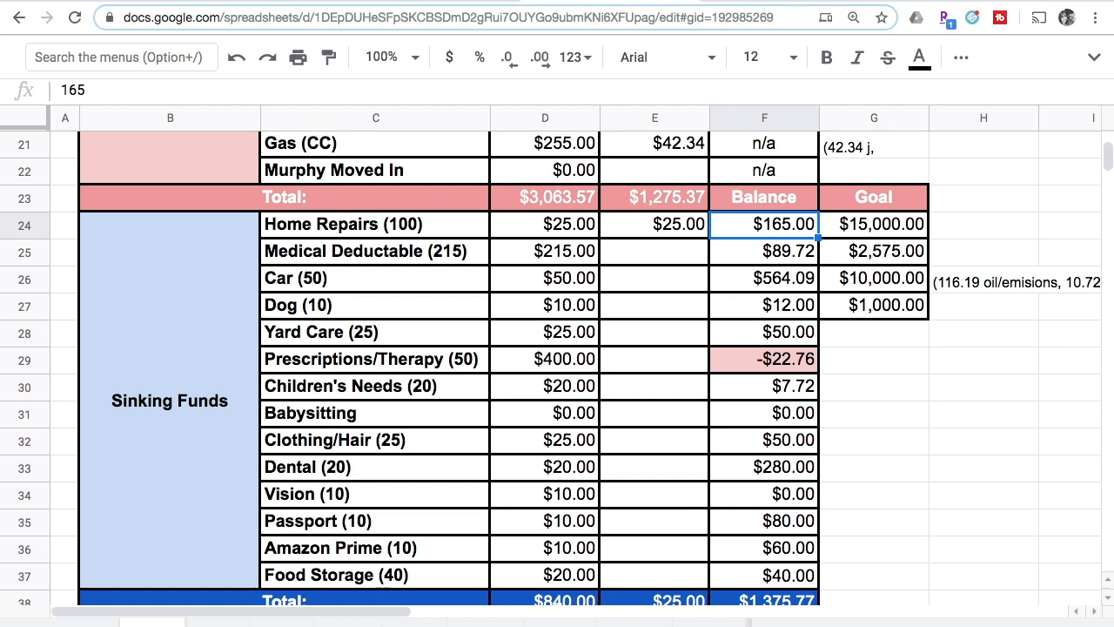
{"action": "left_click", "coordinate": [874, 224]}
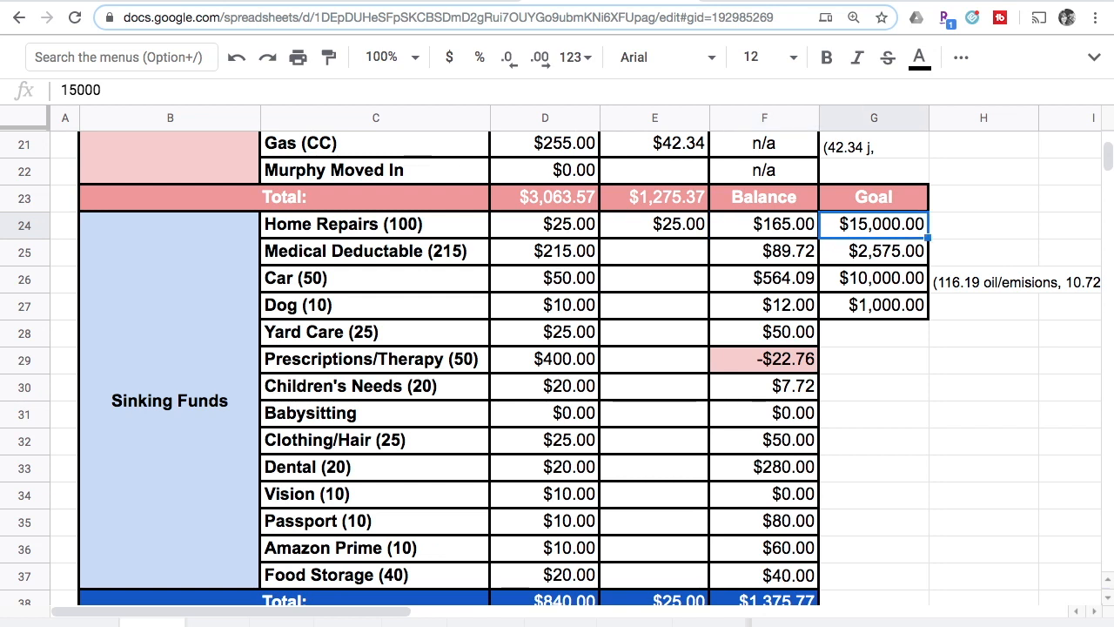
- Record a payment of 215 for Medical Deductable in the sinking funds and set its balance to 304.72
{"action": "left_click", "coordinate": [874, 251]}
{"action": "key", "text": "Left"}
{"action": "key", "text": "Left"}
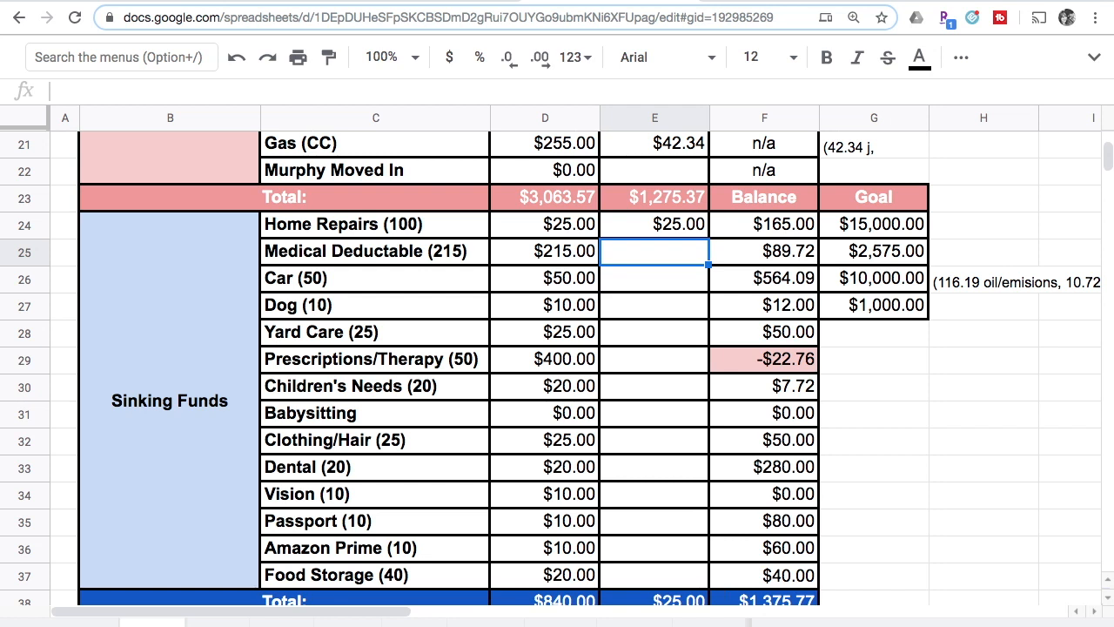
{"action": "type", "text": "215"}
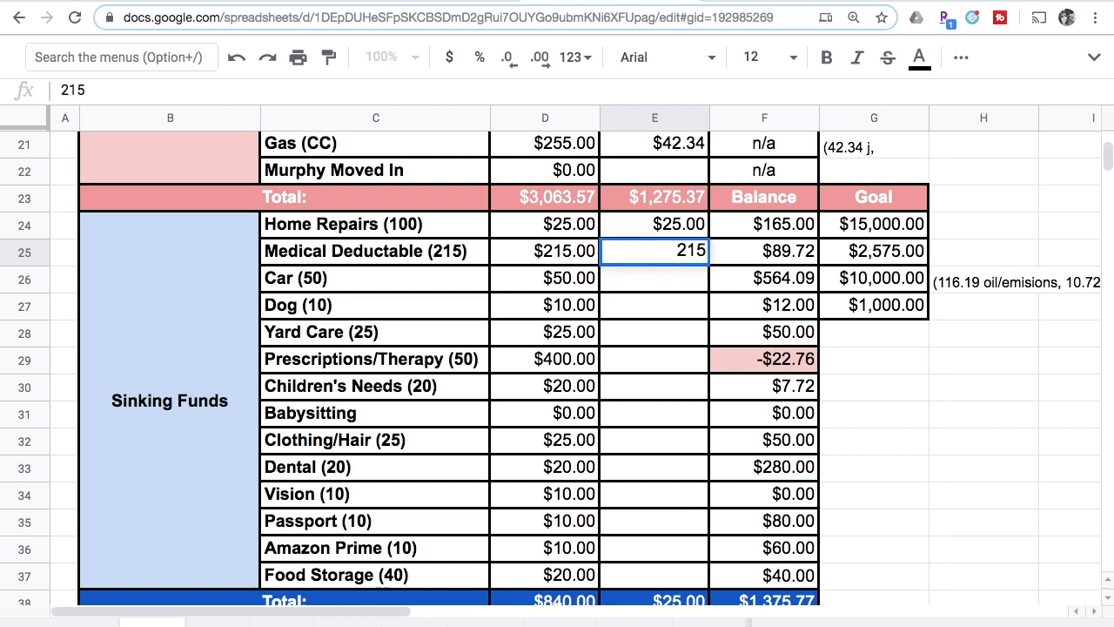
{"action": "key", "text": "Return"}
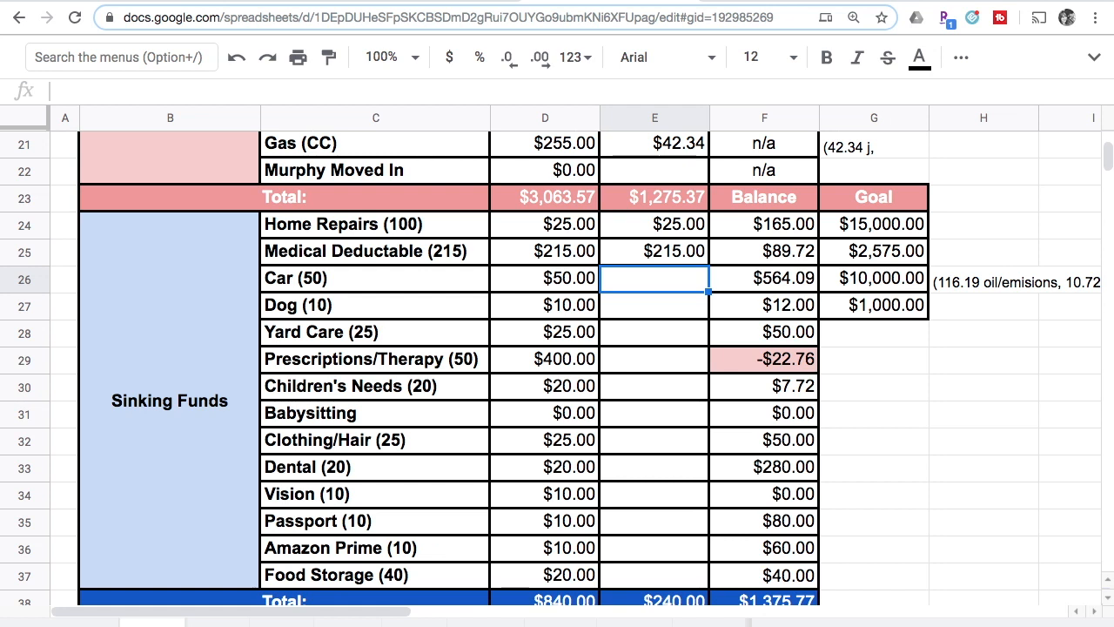
{"action": "left_click_drag", "start_coordinate": [659, 261], "coordinate": [738, 261]}
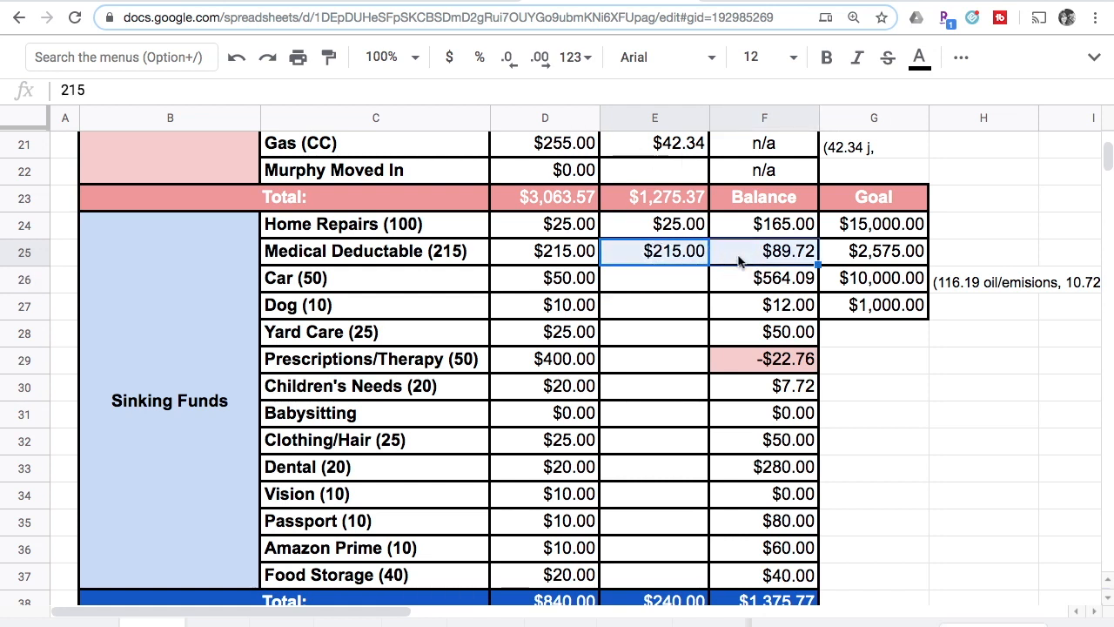
{"action": "left_click", "coordinate": [738, 262]}
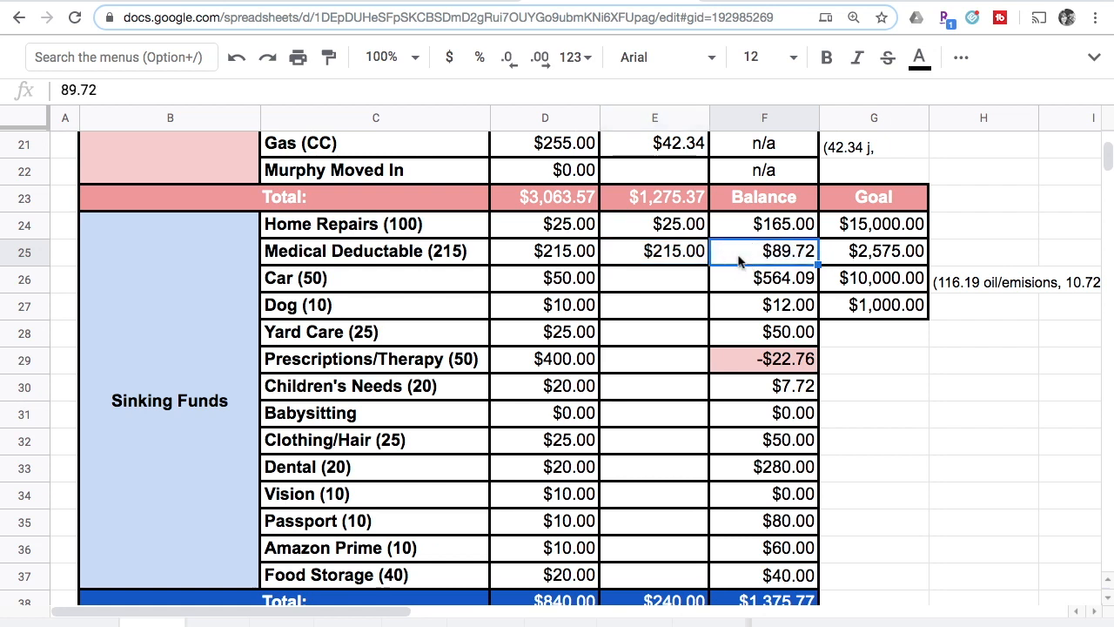
{"action": "type", "text": "304.72"}
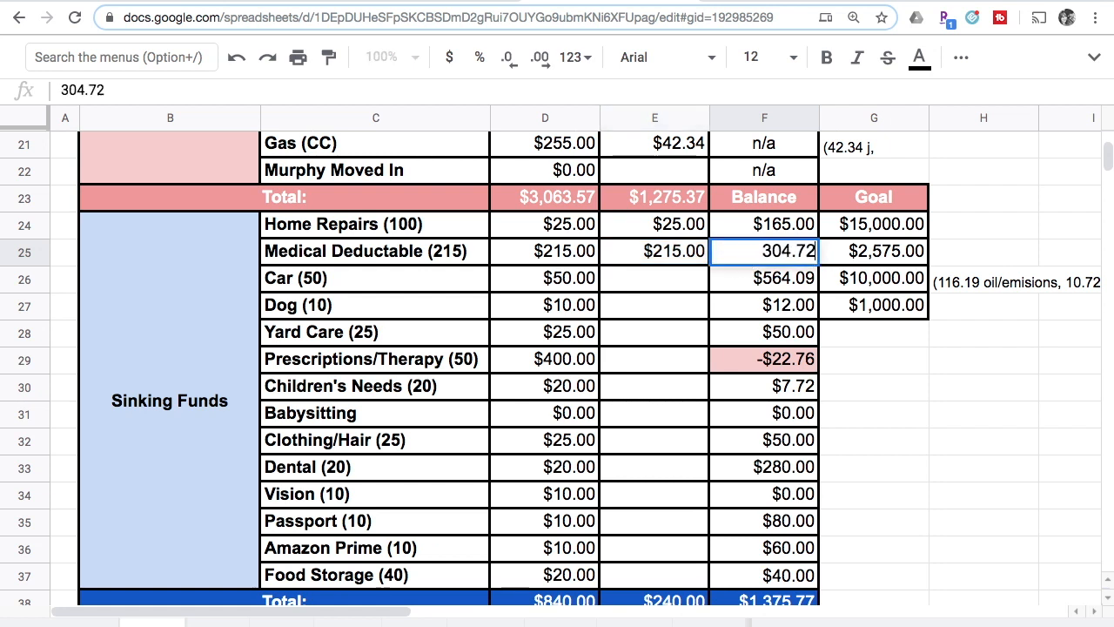
{"action": "key", "text": "Return"}
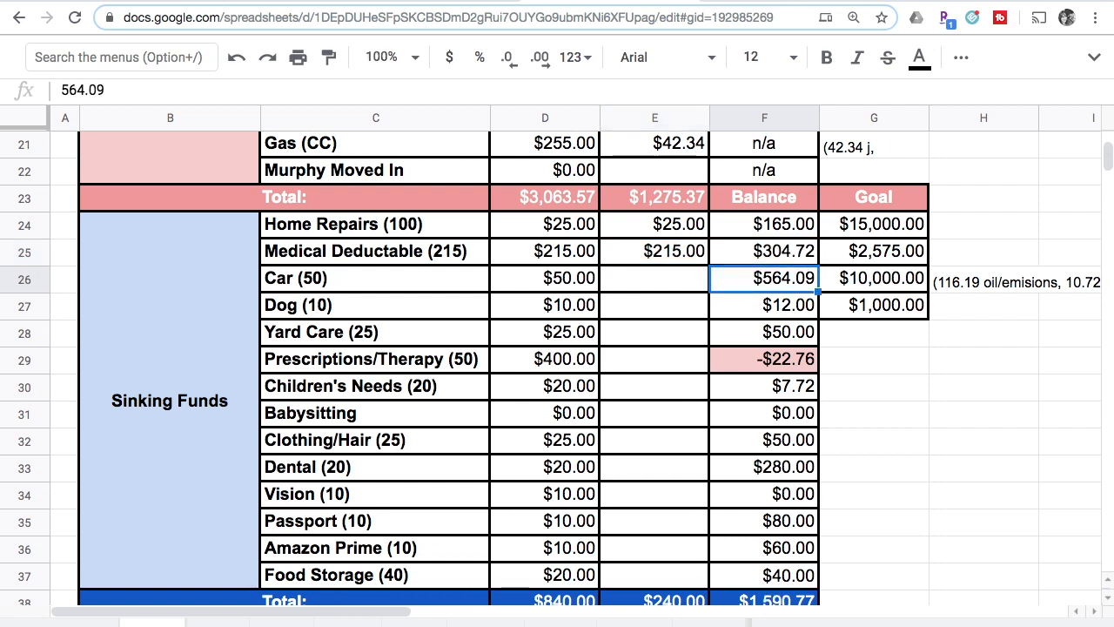
- Check the Medical Deductable row's payment, balance and goal cells
{"action": "left_click", "coordinate": [764, 251]}
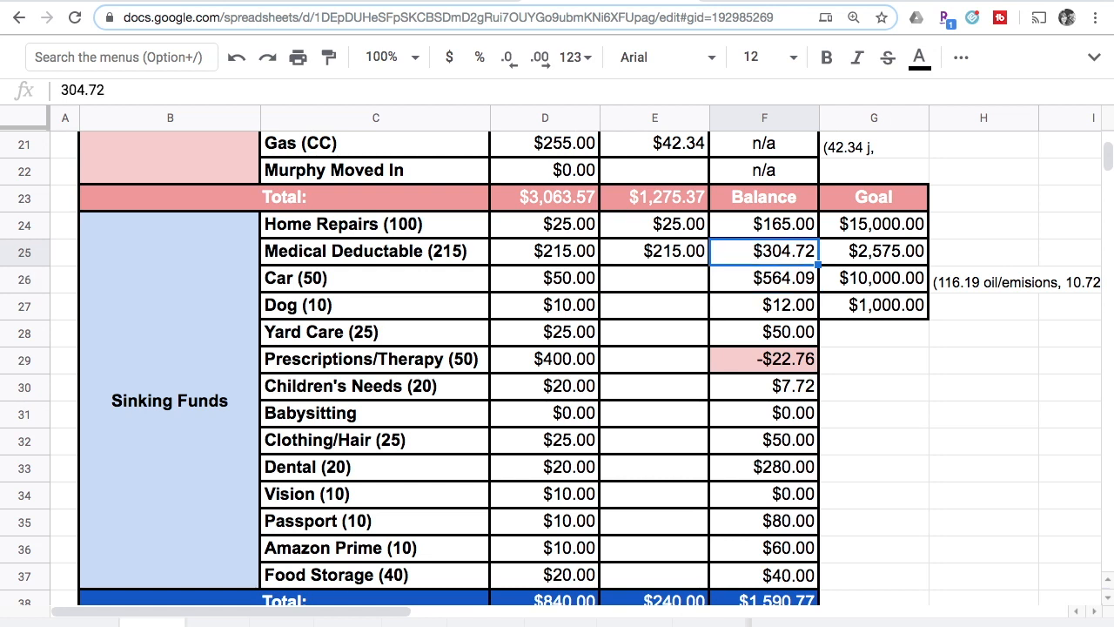
{"action": "left_click", "coordinate": [654, 251]}
{"action": "left_click", "coordinate": [765, 251]}
{"action": "left_click", "coordinate": [765, 279]}
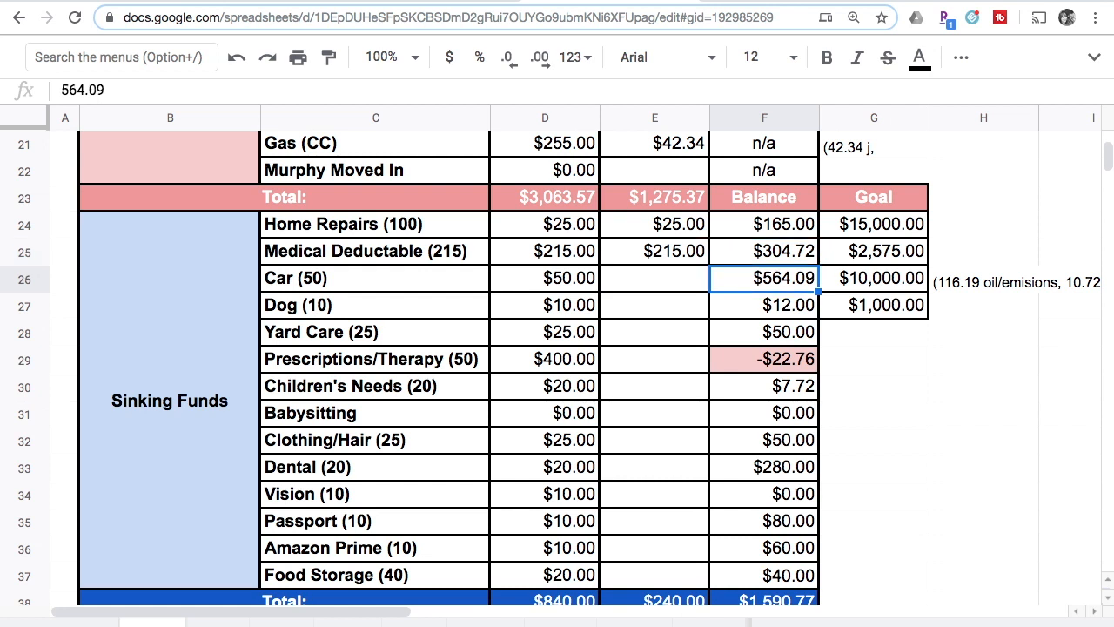
{"action": "left_click", "coordinate": [655, 252]}
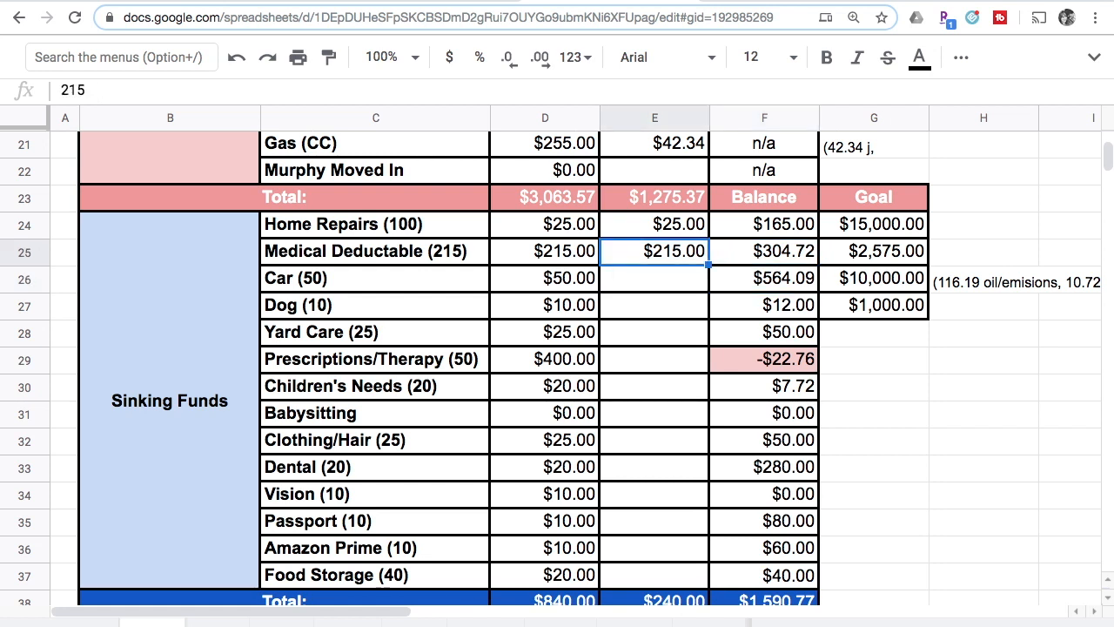
{"action": "key", "text": "Right"}
{"action": "key", "text": "Right"}
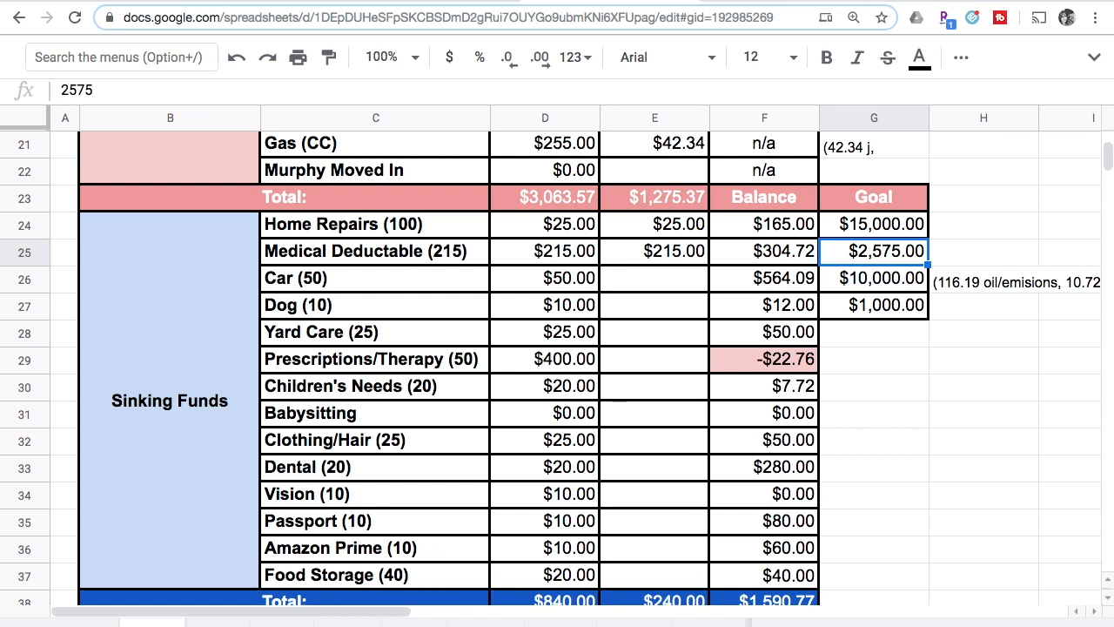
- Record a payment of 50 for Car in the sinking funds and set its balance to 614.09
{"action": "left_click", "coordinate": [874, 278]}
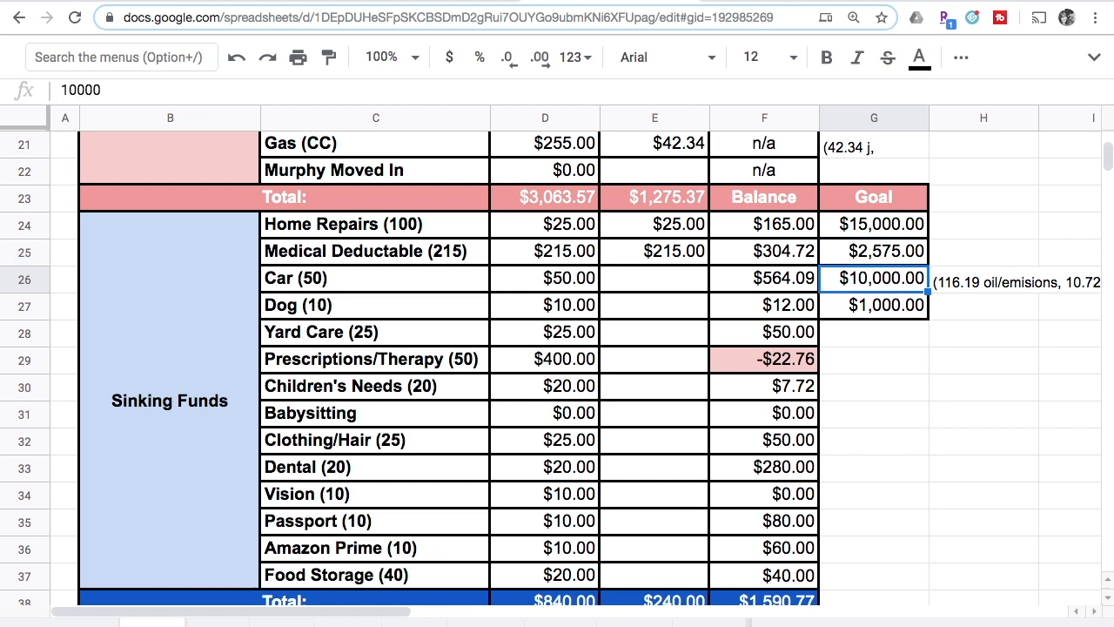
{"action": "key", "text": "Left"}
{"action": "key", "text": "Left"}
{"action": "type", "text": "564.09"}
{"action": "key", "text": "BackSpace"}
{"action": "type", "text": "0"}
{"action": "key", "text": "Return"}
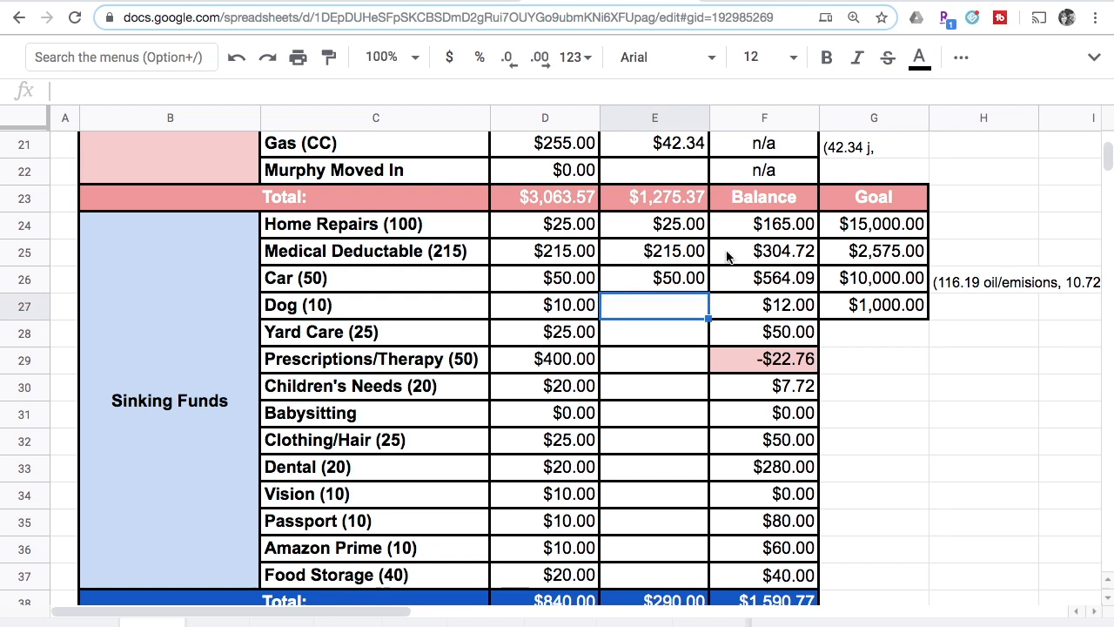
{"action": "left_click_drag", "start_coordinate": [667, 279], "coordinate": [766, 280]}
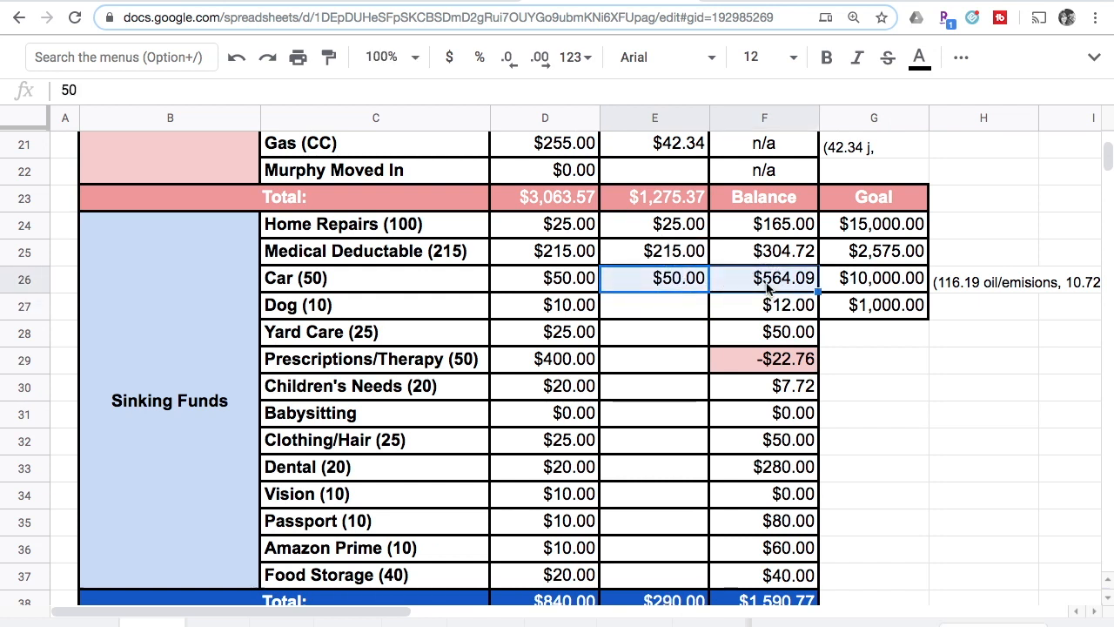
{"action": "left_click", "coordinate": [767, 287]}
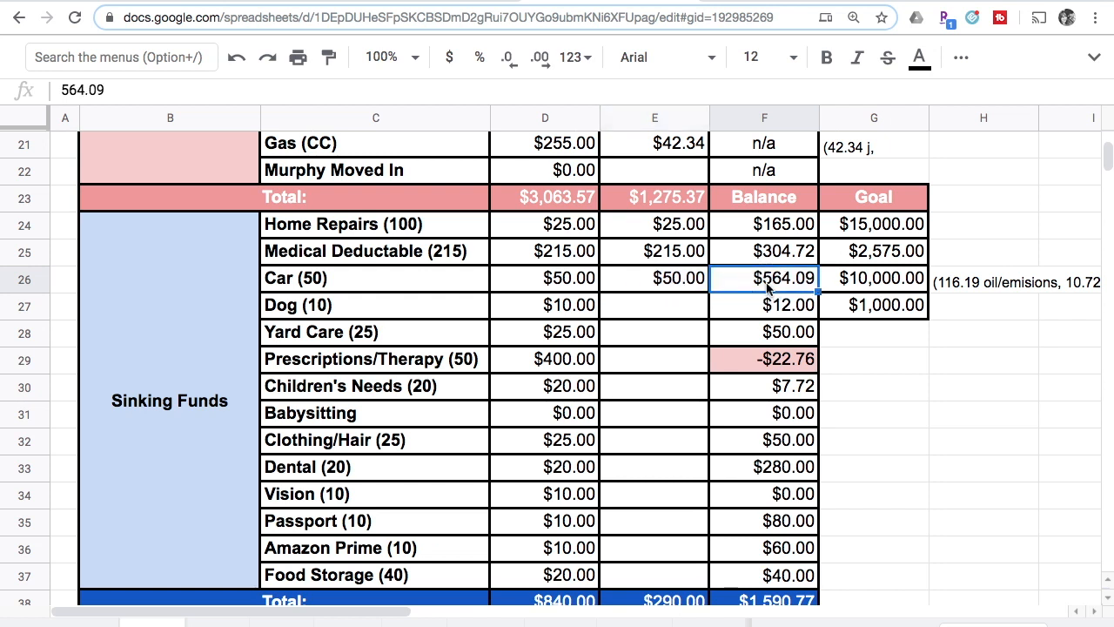
{"action": "type", "text": "614.0"}
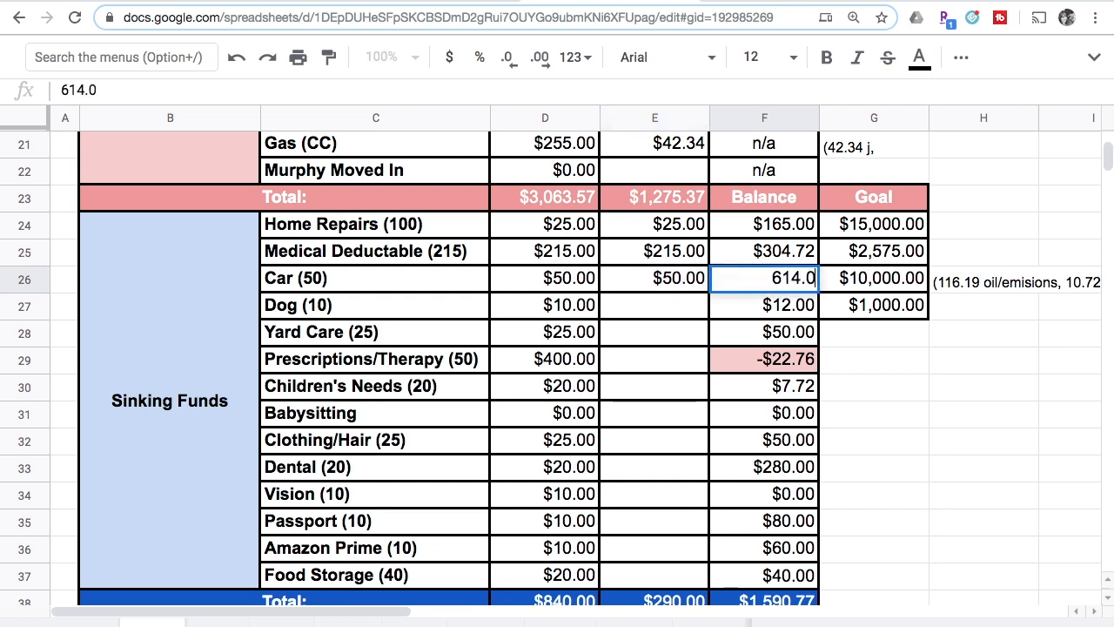
{"action": "type", "text": "9"}
{"action": "key", "text": "Return"}
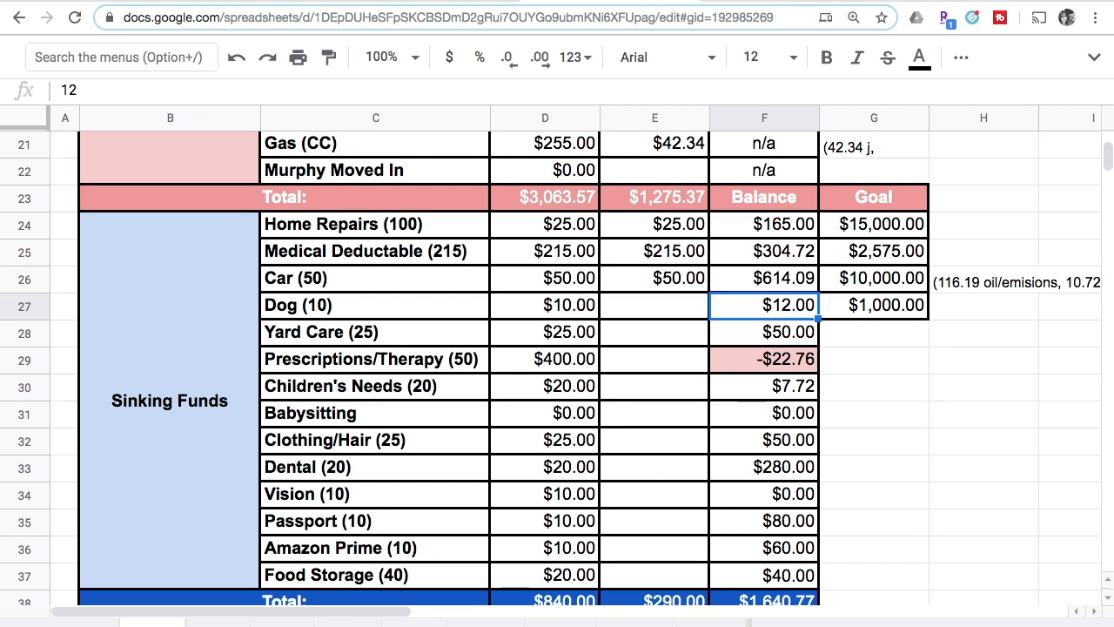
- Record a payment of 10 for Dog in the sinking funds and set its balance to 22
{"action": "key", "text": "Left"}
{"action": "type", "text": "10"}
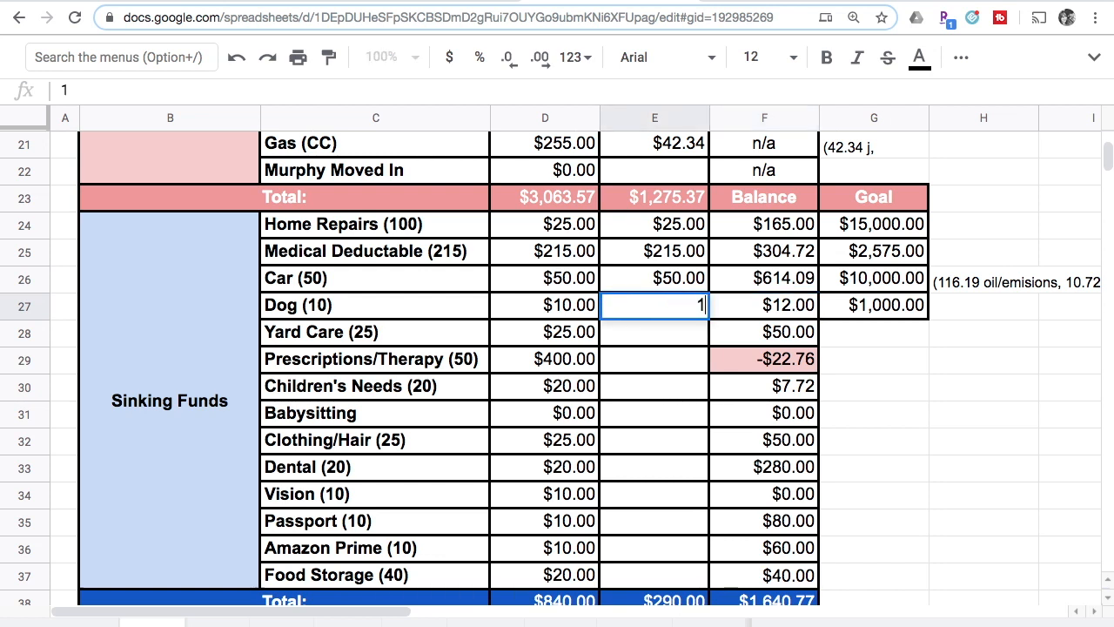
{"action": "key", "text": "Tab"}
{"action": "type", "text": "22"}
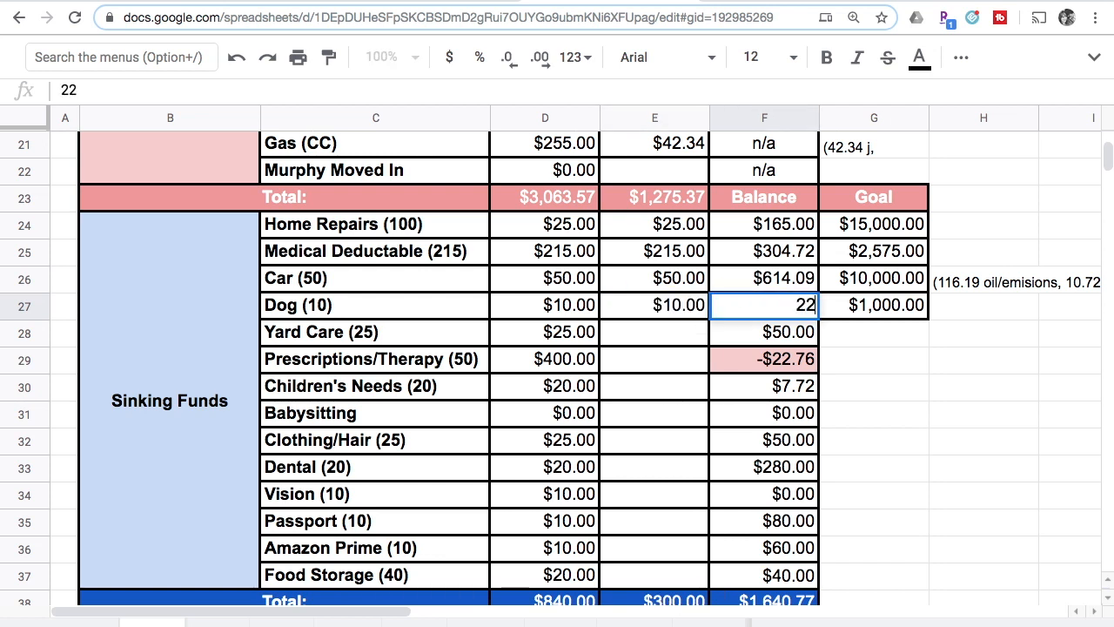
{"action": "key", "text": "Return"}
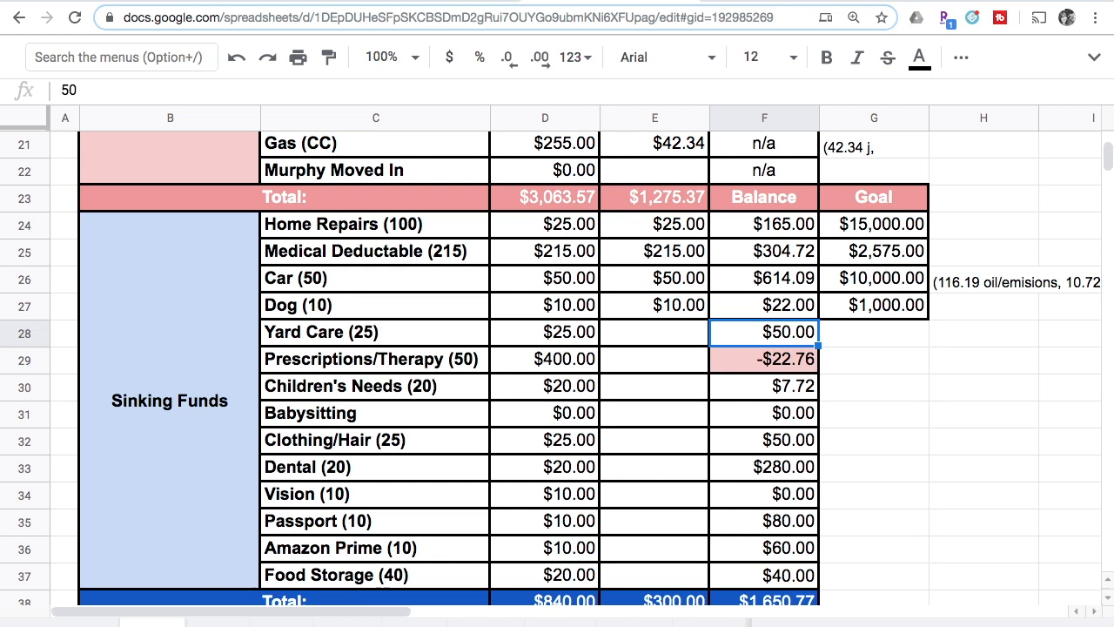
- Record a payment of 25 for Yard Care in the sinking funds and set its balance to 75
{"action": "left_click", "coordinate": [655, 332]}
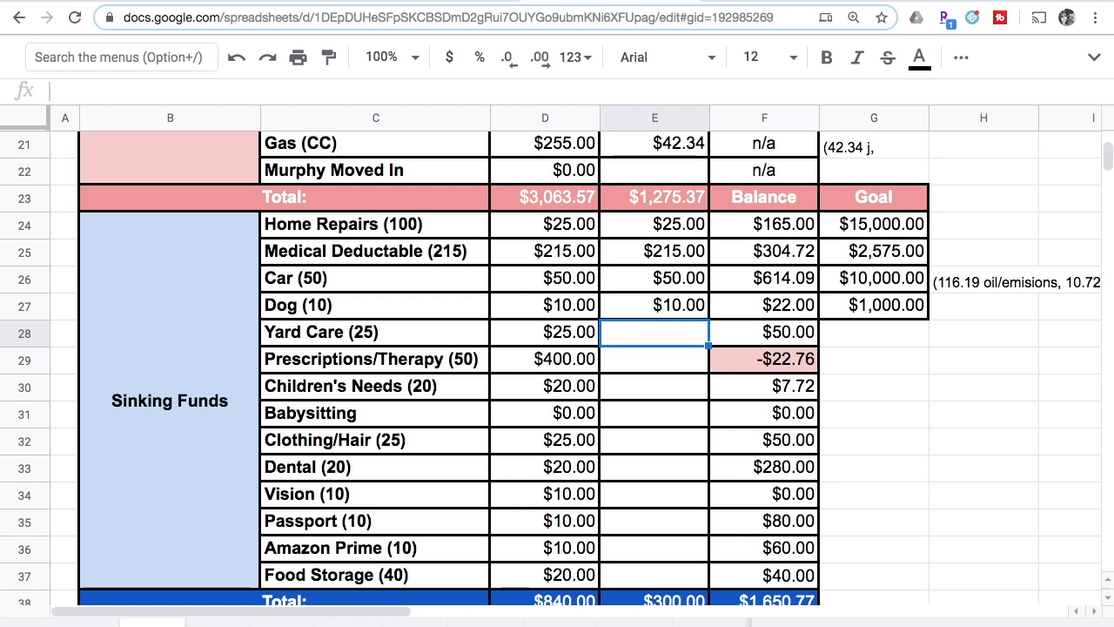
{"action": "type", "text": "25"}
{"action": "key", "text": "Tab"}
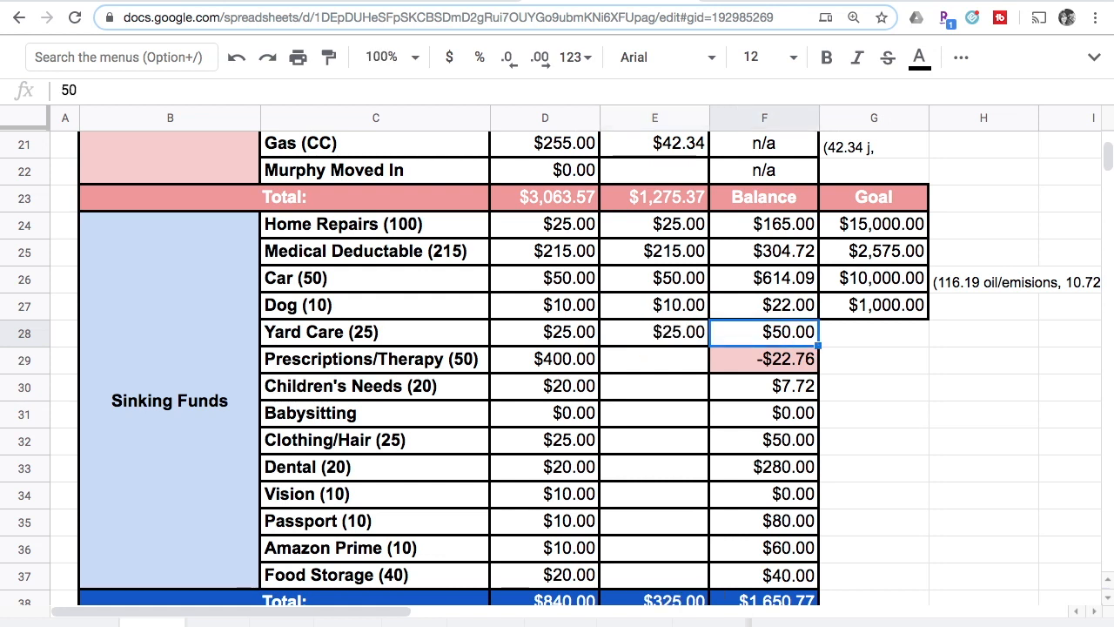
{"action": "type", "text": "75"}
{"action": "key", "text": "Return"}
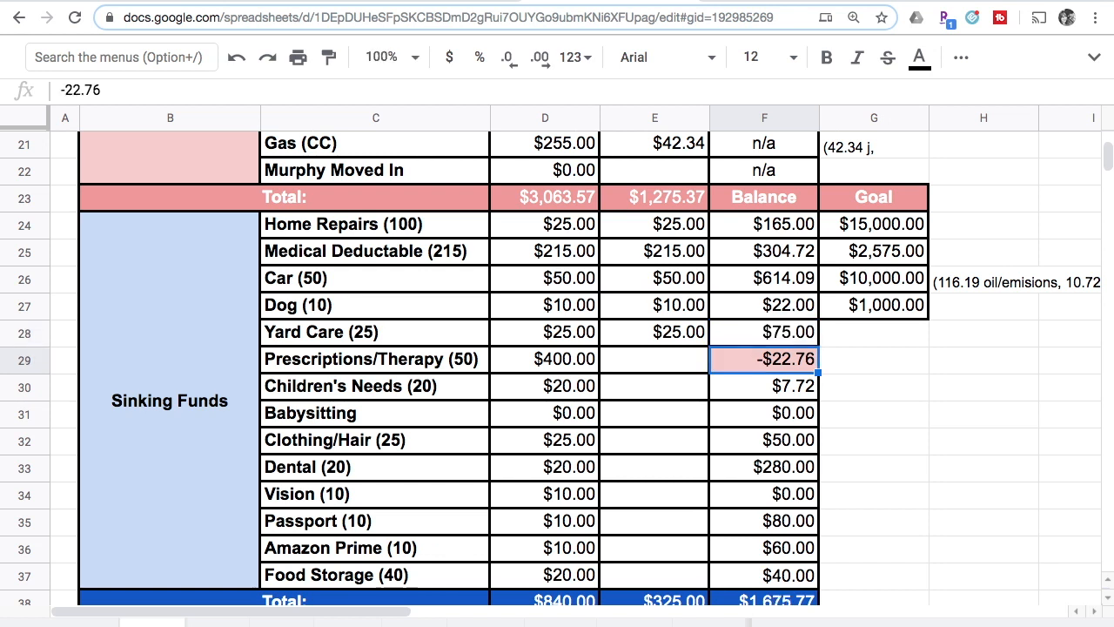
- Record a payment of 400 for Prescriptions/Therapy in the sinking funds and set its balance to 377.24
{"action": "key", "text": "Left"}
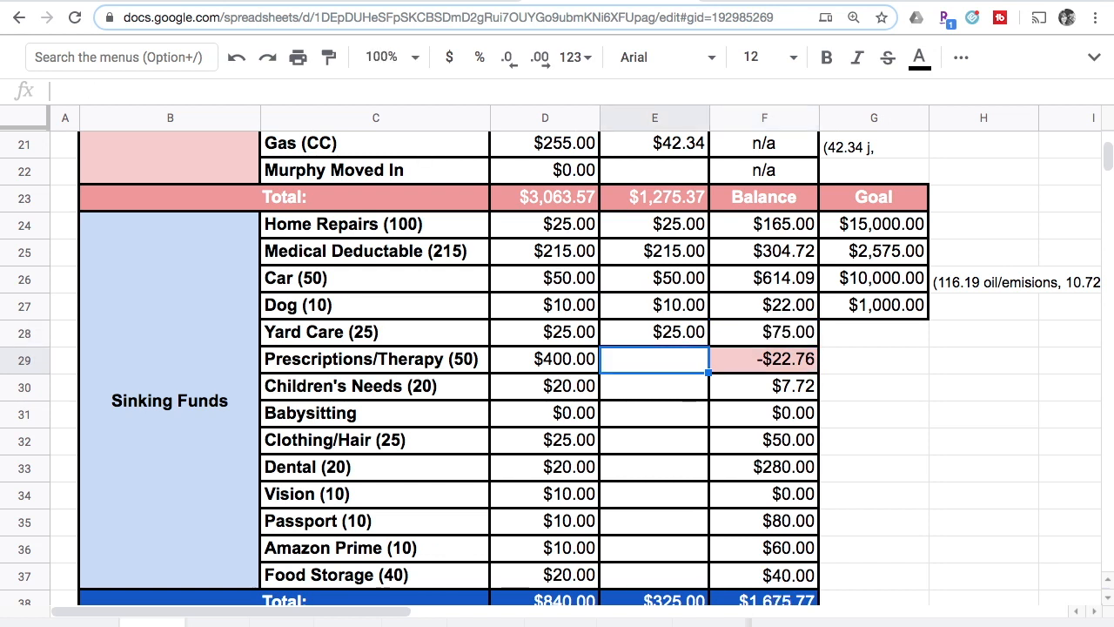
{"action": "scroll", "coordinate": [692, 425], "scroll_direction": "down", "scroll_amount": 1}
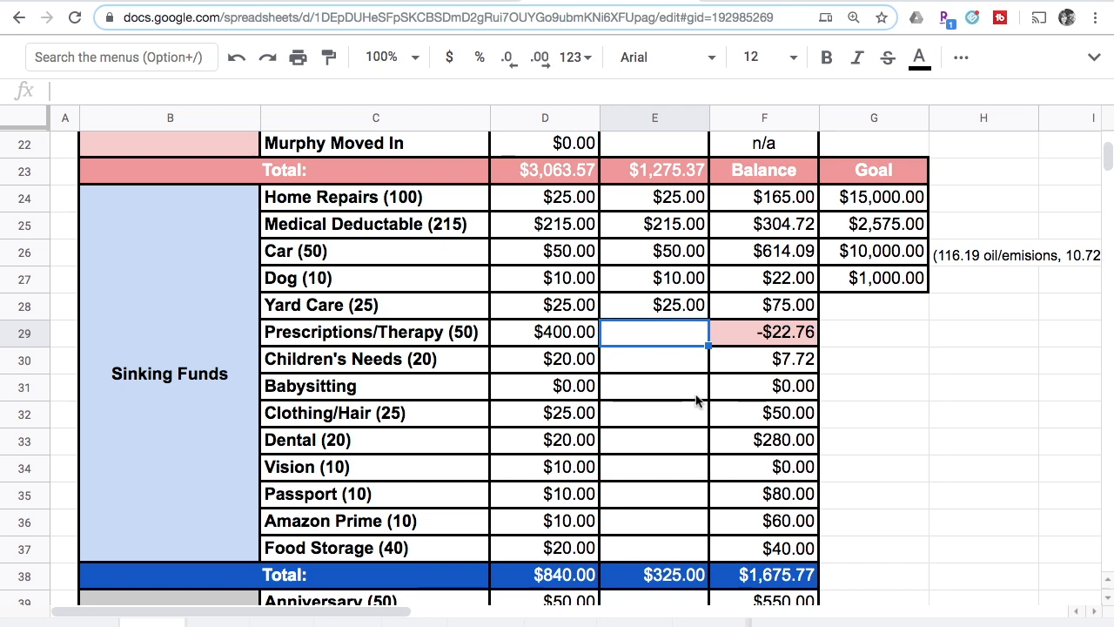
{"action": "scroll", "coordinate": [696, 401], "scroll_direction": "down", "scroll_amount": 1}
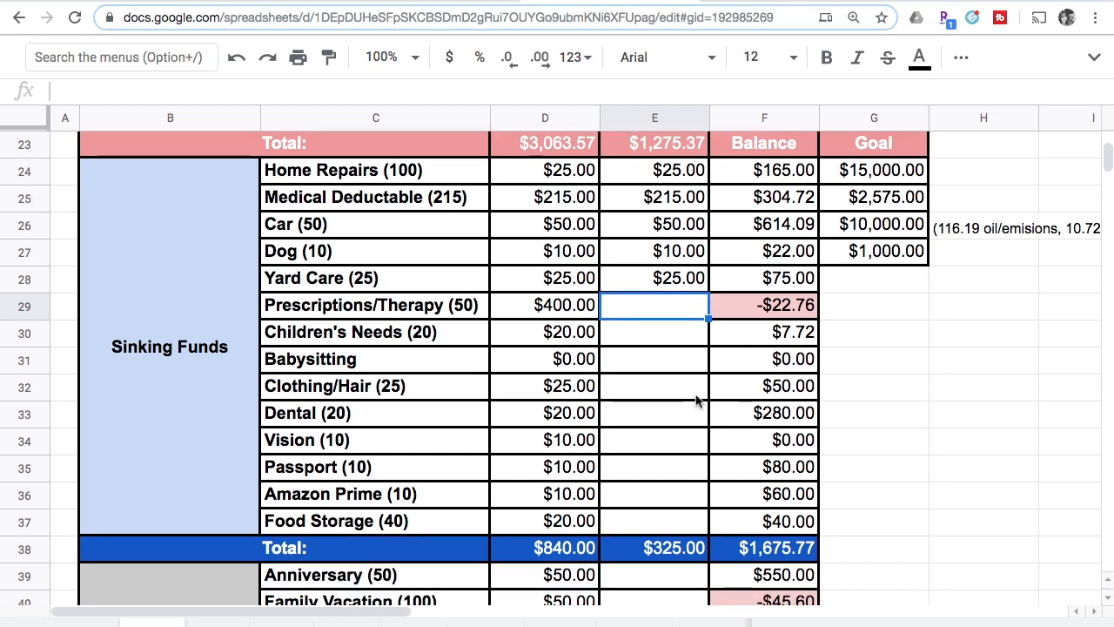
{"action": "scroll", "coordinate": [696, 400], "scroll_direction": "down", "scroll_amount": 1}
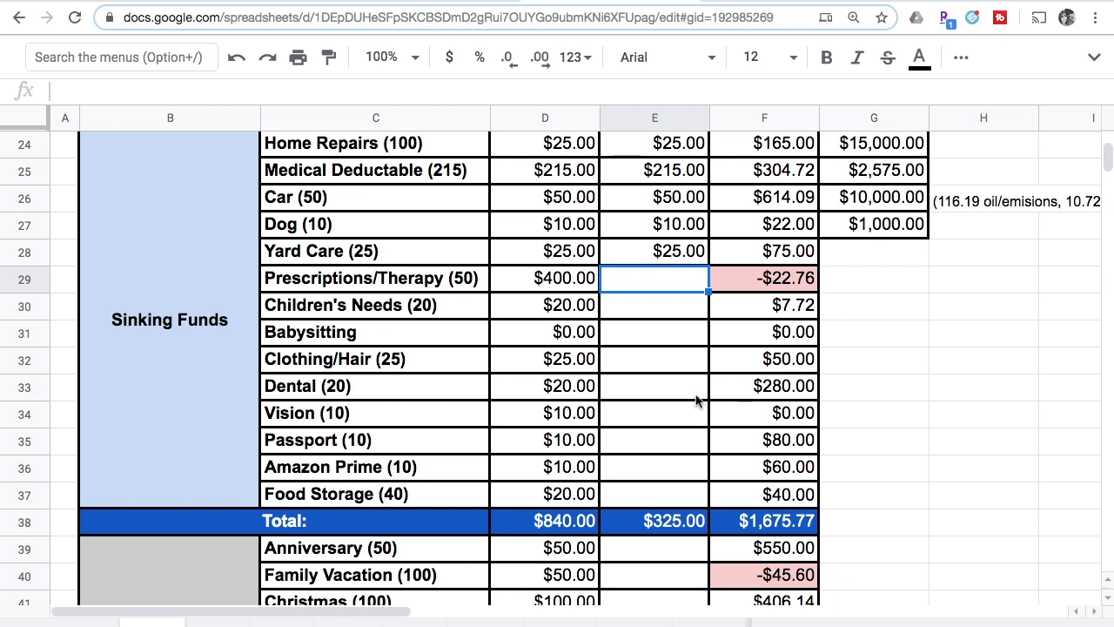
{"action": "type", "text": "400"}
{"action": "key", "text": "Return"}
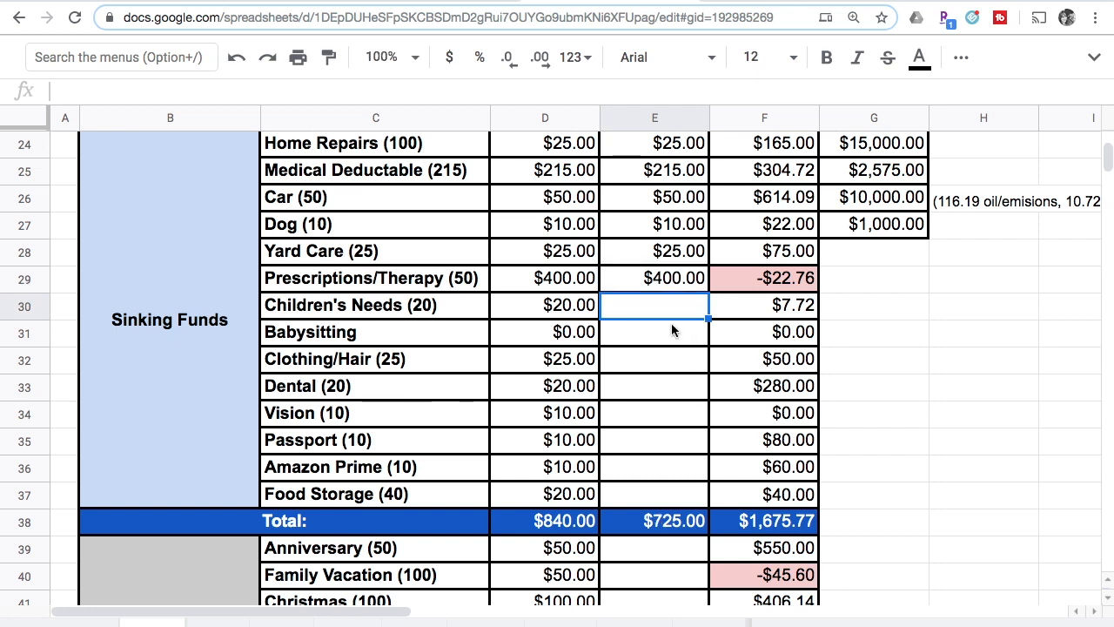
{"action": "left_click", "coordinate": [653, 278]}
{"action": "left_click", "coordinate": [745, 275], "text": "shift"}
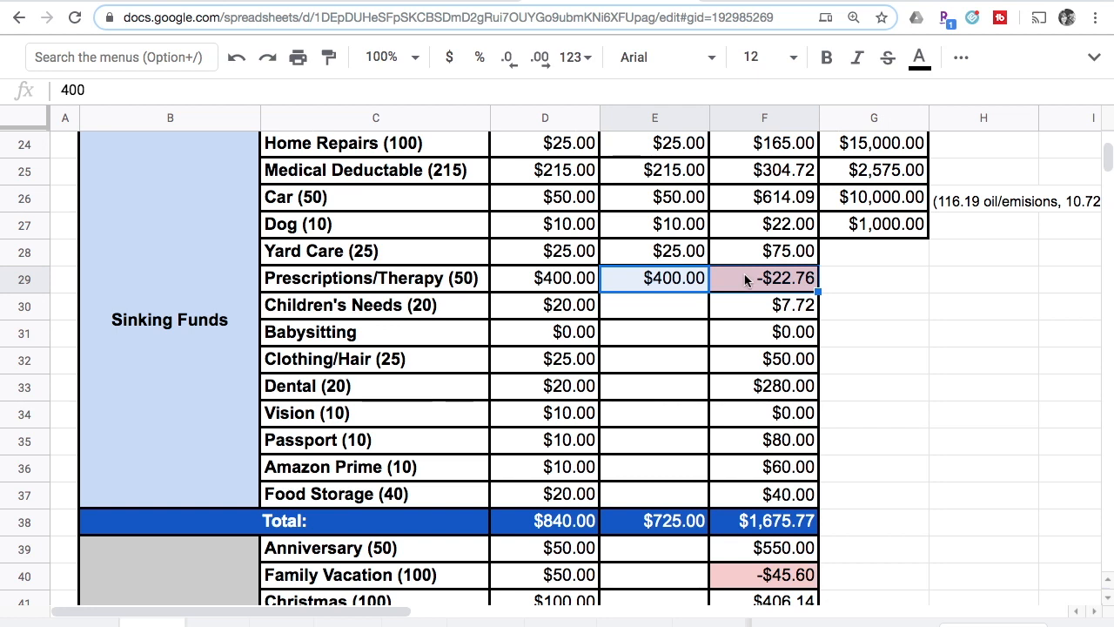
{"action": "left_click", "coordinate": [742, 276]}
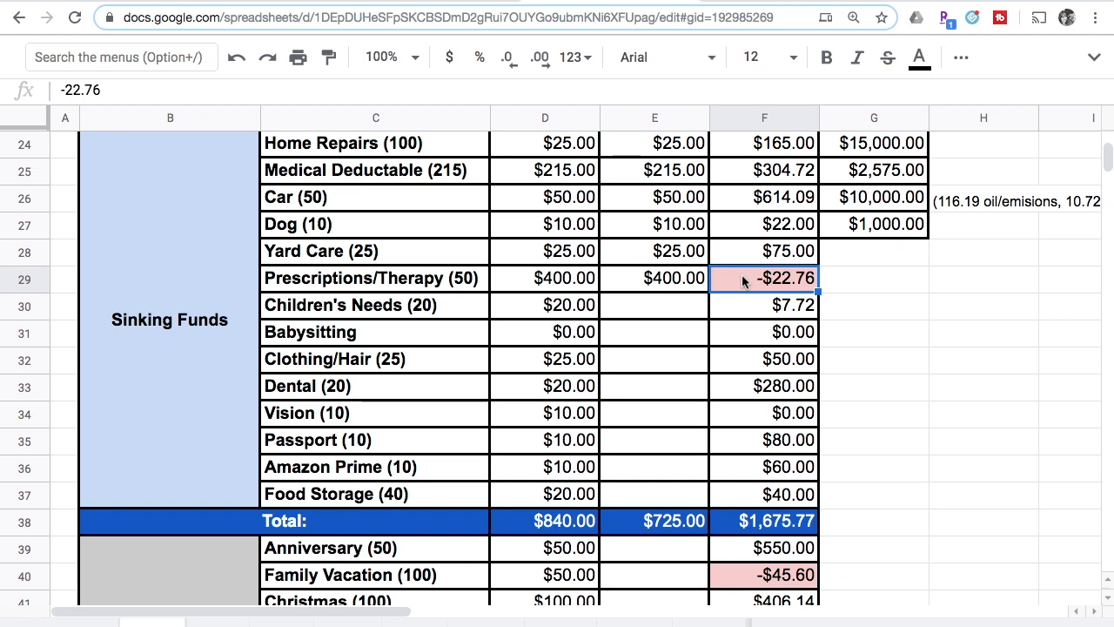
{"action": "type", "text": "377.24"}
{"action": "key", "text": "Return"}
- Reset the fill color of the Prescriptions/Therapy balance cell to remove its pink background
{"action": "key", "text": "Up"}
{"action": "left_click", "coordinate": [925, 70]}
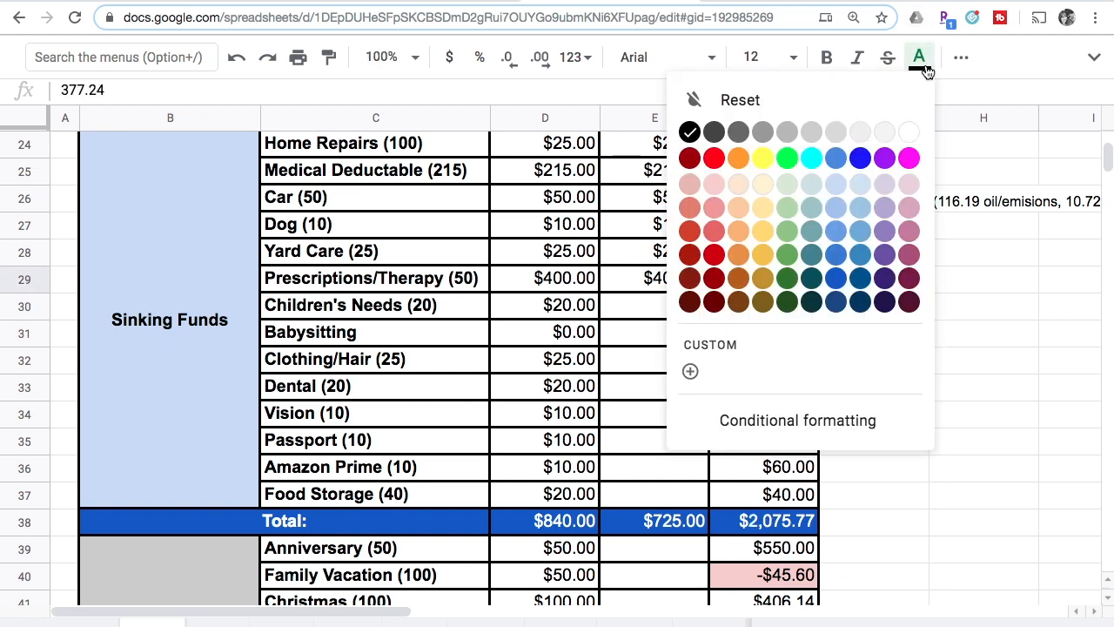
{"action": "left_click", "coordinate": [809, 98]}
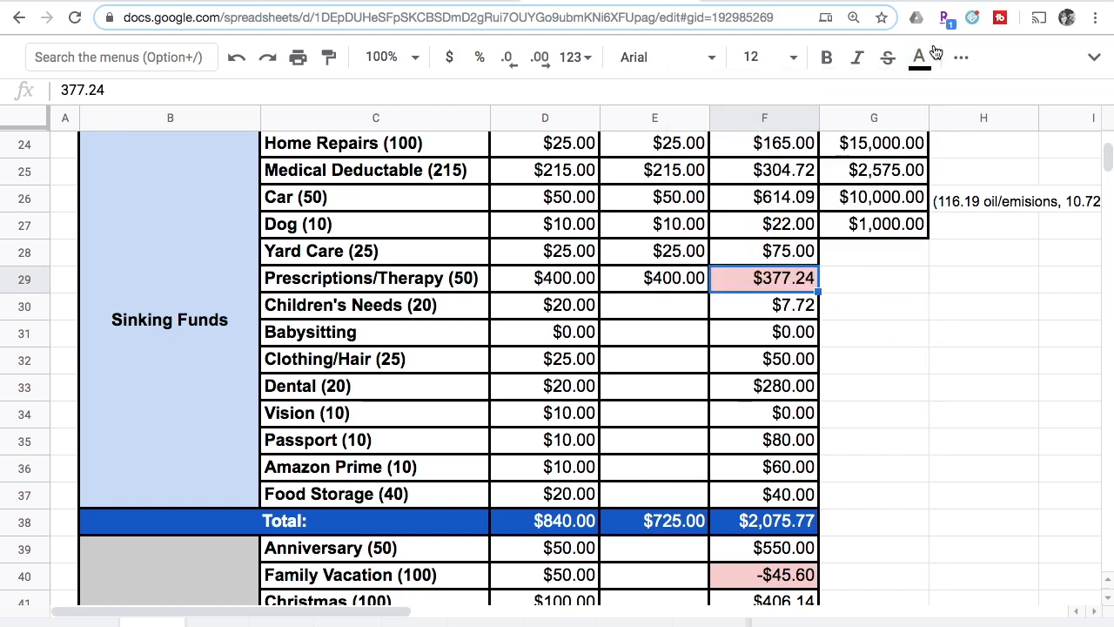
{"action": "left_click", "coordinate": [961, 57]}
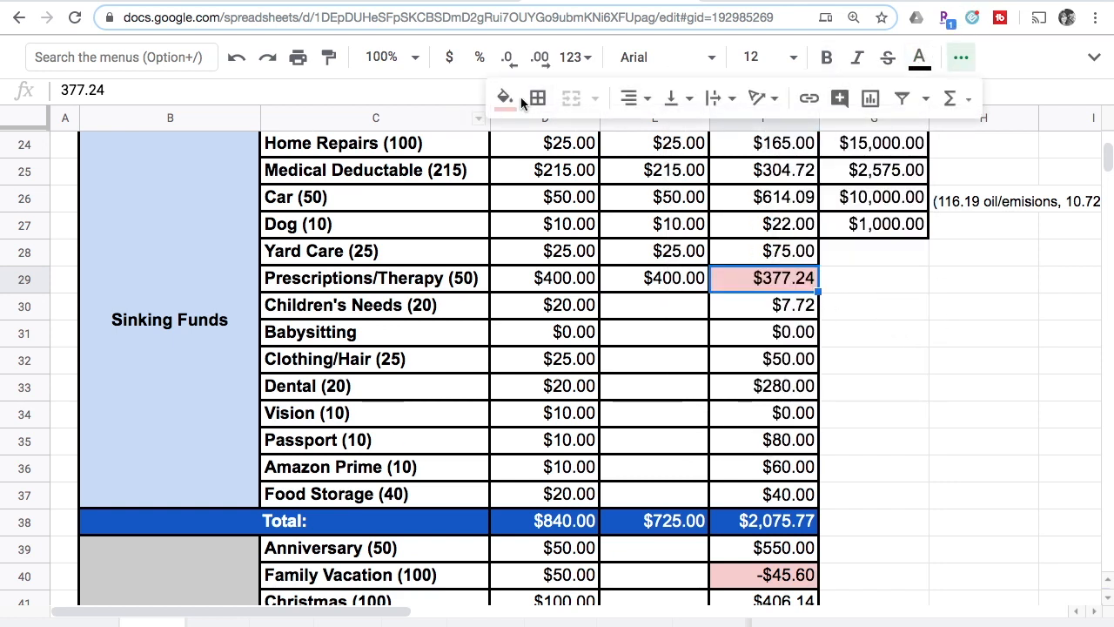
{"action": "left_click", "coordinate": [504, 98]}
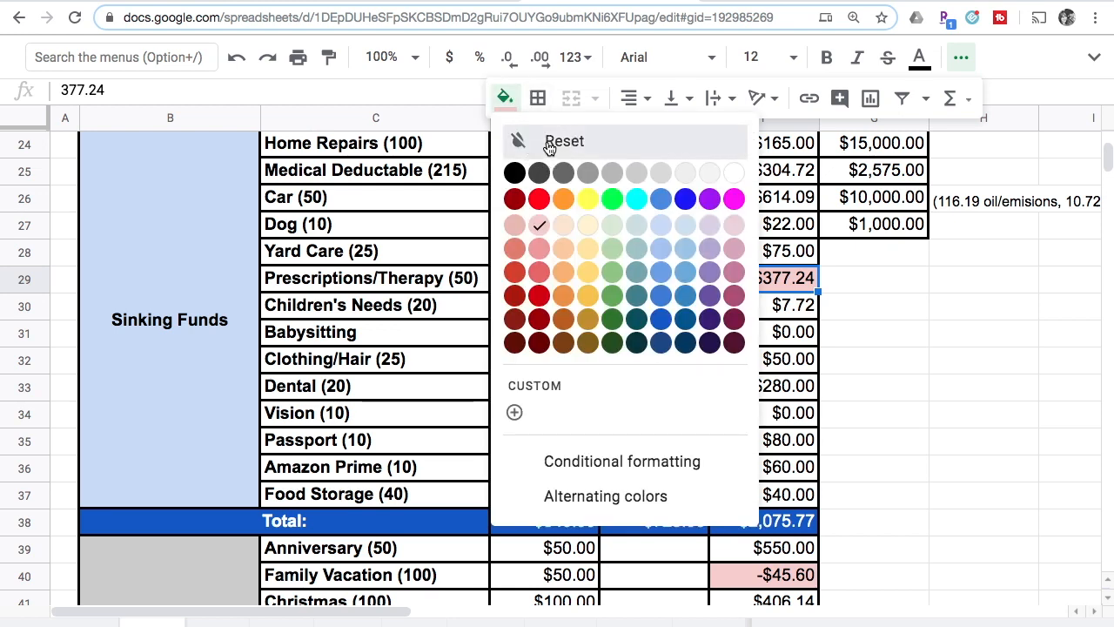
{"action": "left_click", "coordinate": [549, 145]}
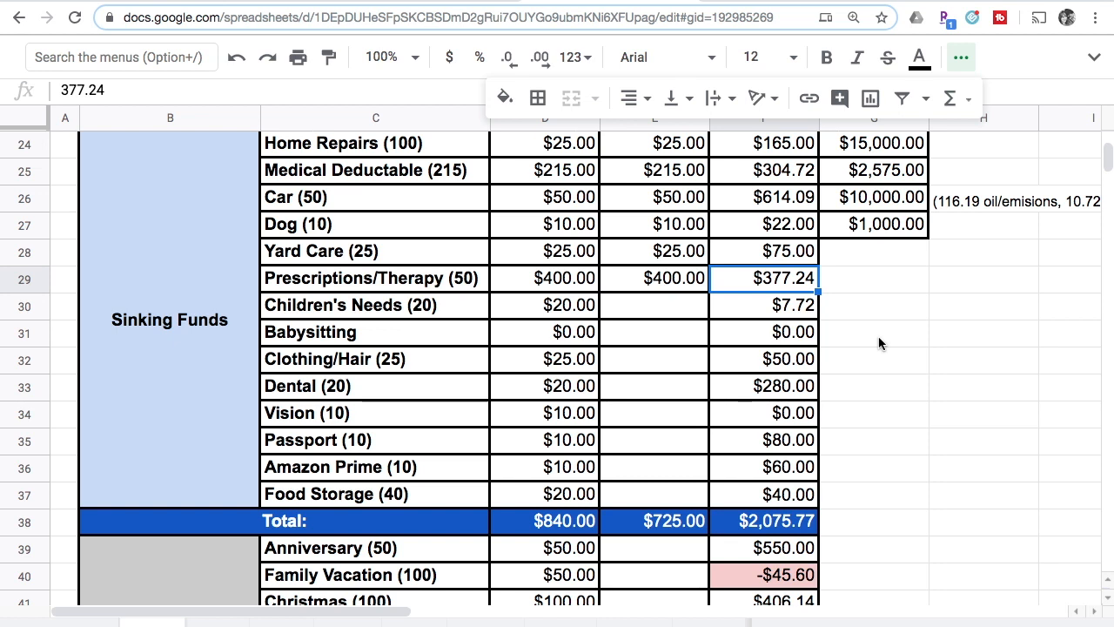
- Record a payment of 20 for Children's Needs in the sinking funds and set its balance to 27.72
{"action": "scroll", "coordinate": [879, 343], "scroll_direction": "down", "scroll_amount": 1}
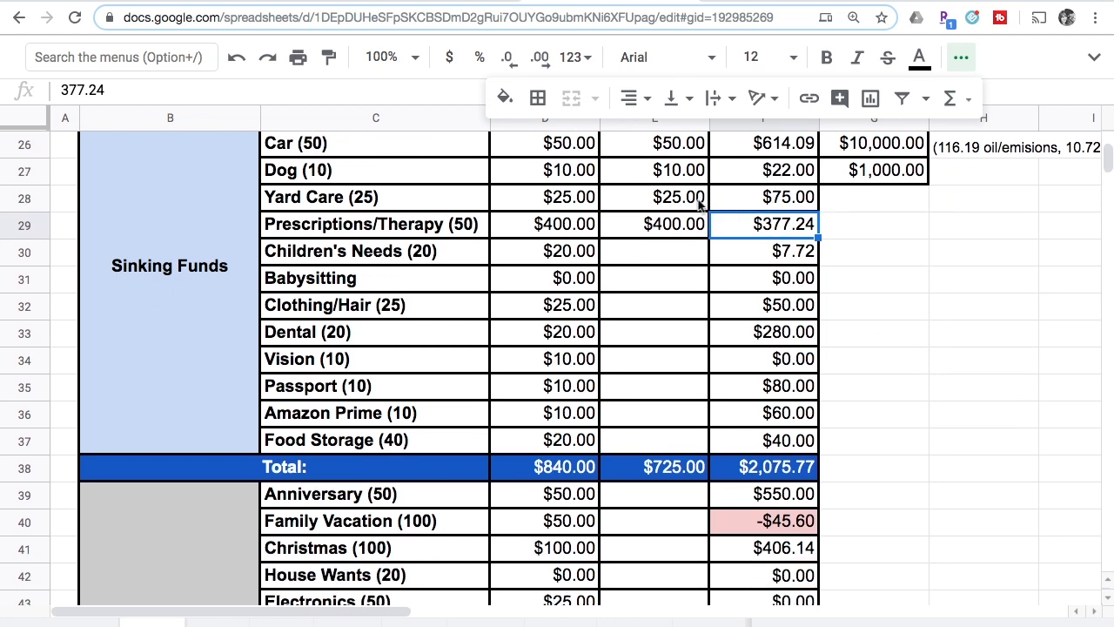
{"action": "left_click", "coordinate": [638, 263]}
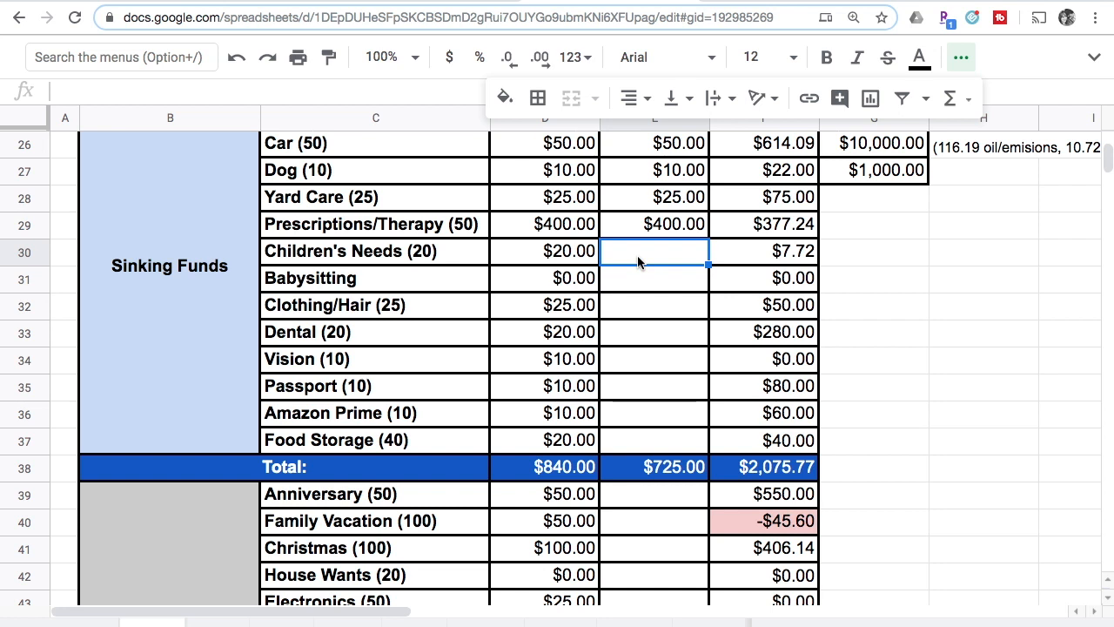
{"action": "type", "text": "20"}
{"action": "key", "text": "Return"}
{"action": "key", "text": "Up"}
{"action": "key", "text": "Right"}
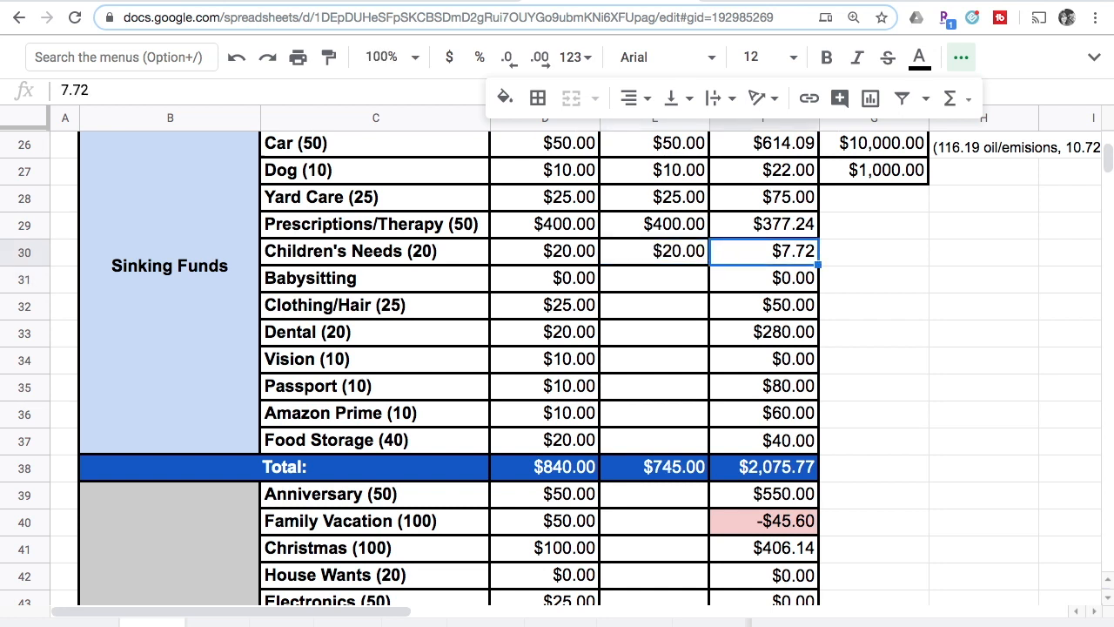
{"action": "left_click", "coordinate": [64, 92]}
{"action": "type", "text": "2"}
{"action": "key", "text": "Return"}
- Record a payment of 0 for Babysitting in the sinking funds
{"action": "key", "text": "Left"}
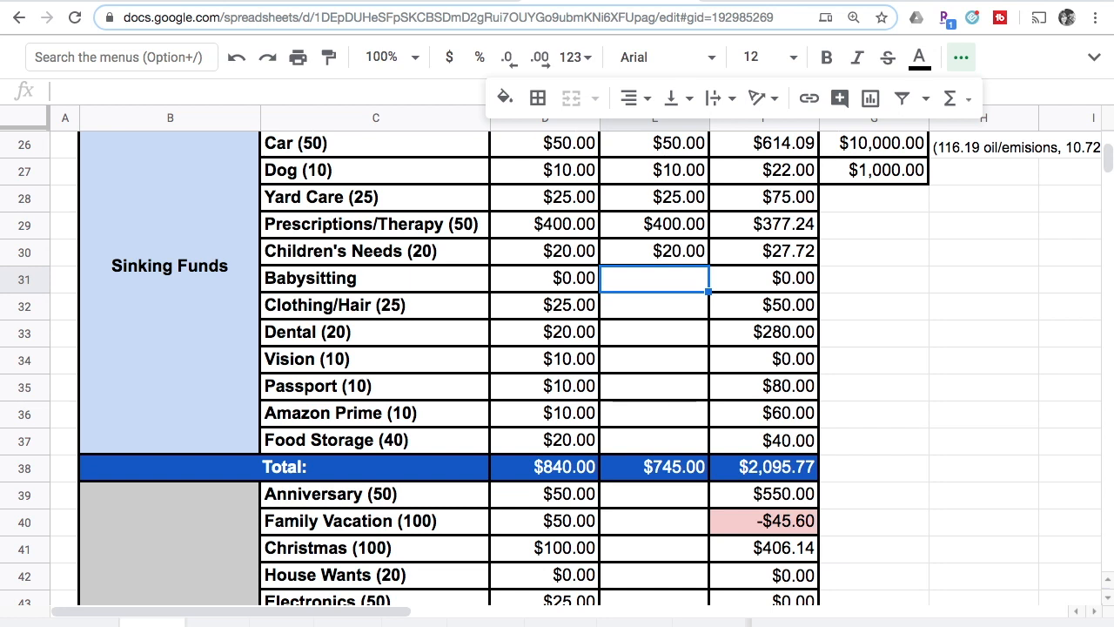
{"action": "type", "text": "0"}
{"action": "key", "text": "Return"}
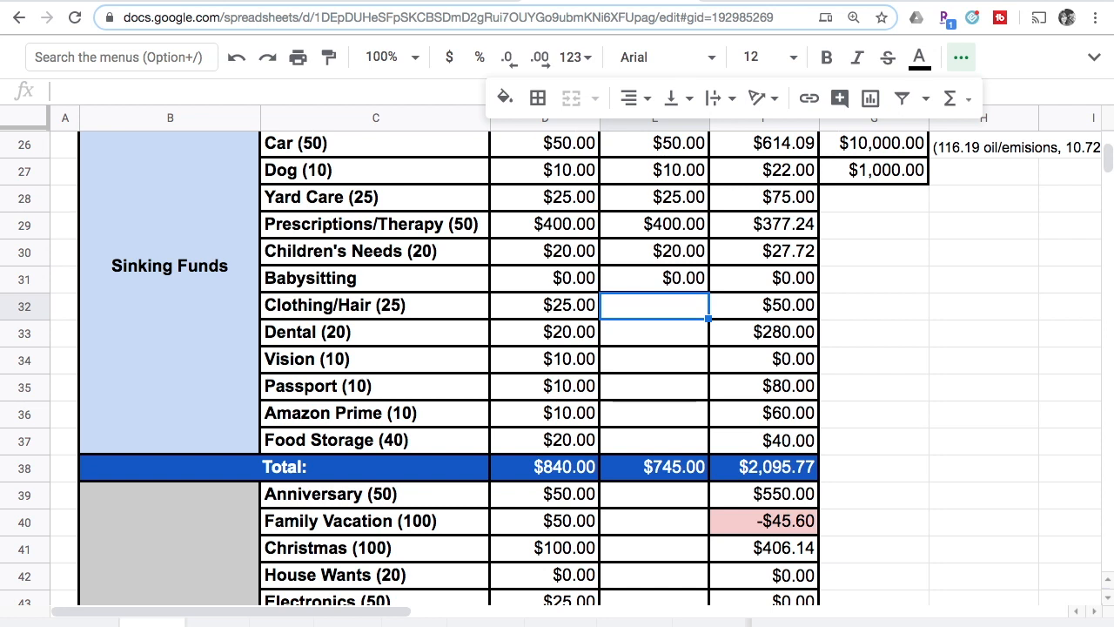
- Record a payment of 25 for Clothing/Hair in the sinking funds and set its balance to 75
{"action": "type", "text": "25"}
{"action": "key", "text": "Return"}
{"action": "left_click", "coordinate": [654, 305]}
{"action": "left_click", "coordinate": [764, 305]}
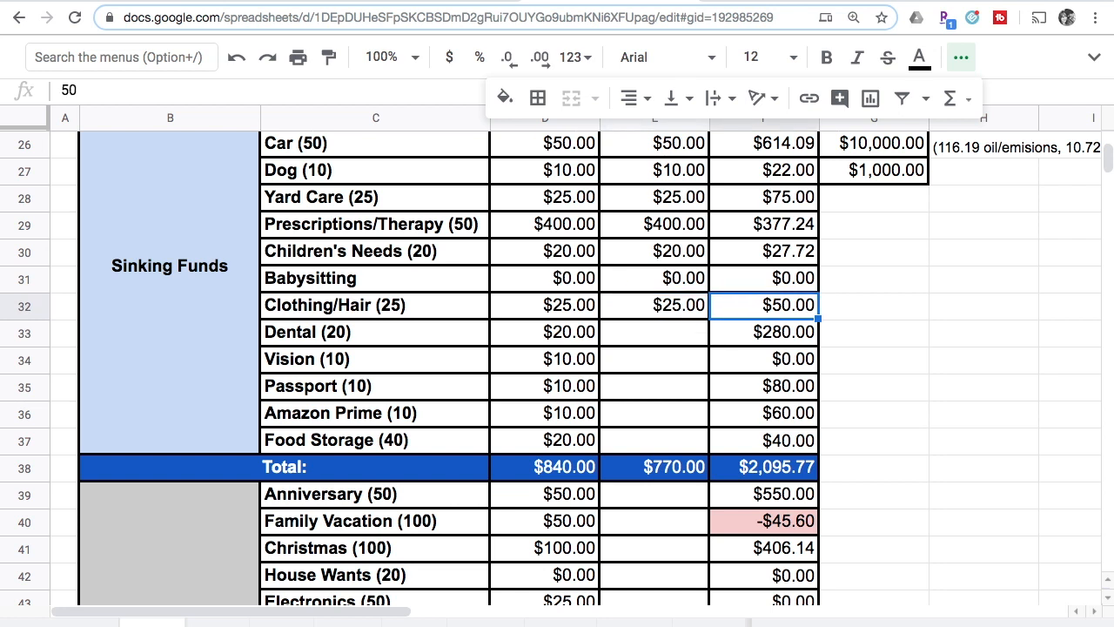
{"action": "type", "text": "75"}
{"action": "key", "text": "Return"}
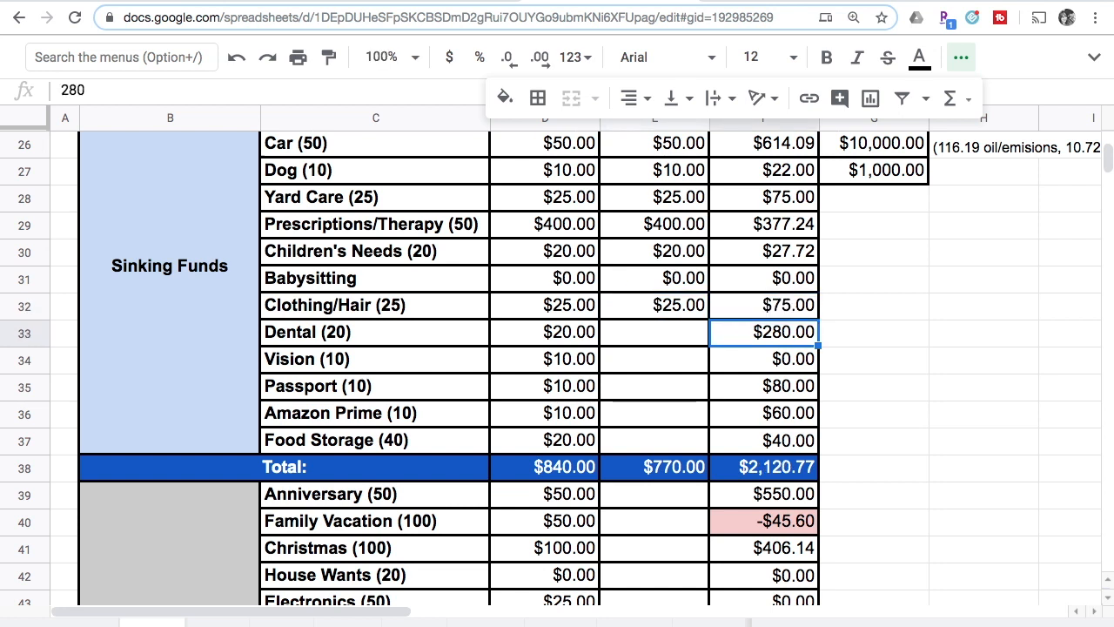
- Record a payment of 20 for Dental in the sinking funds and set its balance to 300
{"action": "left_click", "coordinate": [653, 333]}
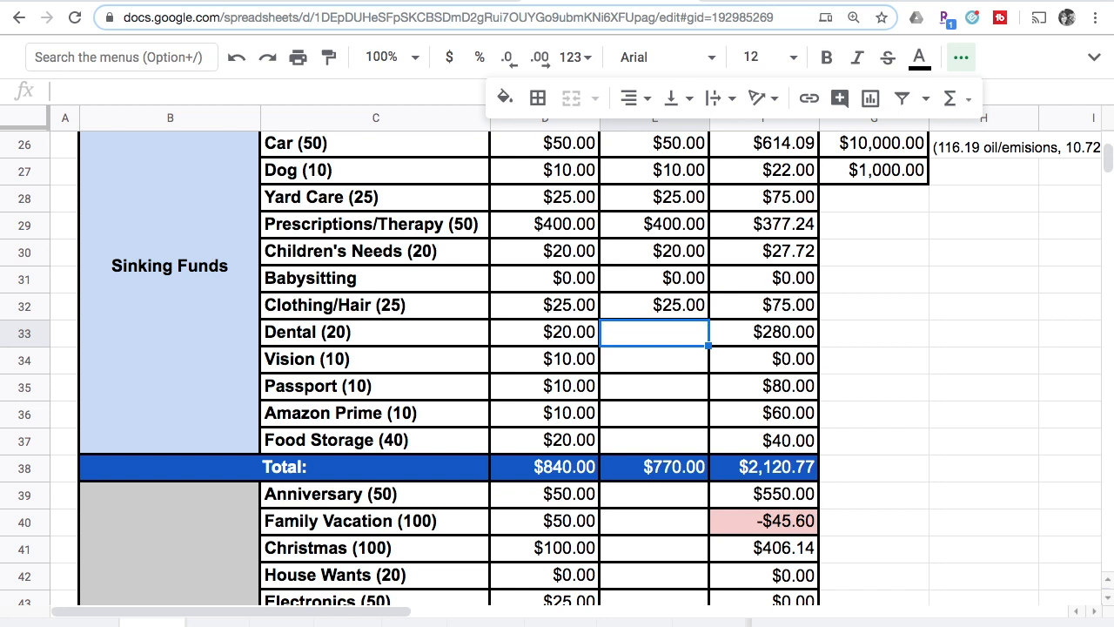
{"action": "key", "text": "Up"}
{"action": "key", "text": "Right"}
{"action": "key", "text": "Left"}
{"action": "key", "text": "Down"}
{"action": "type", "text": "20"}
{"action": "key", "text": "Tab"}
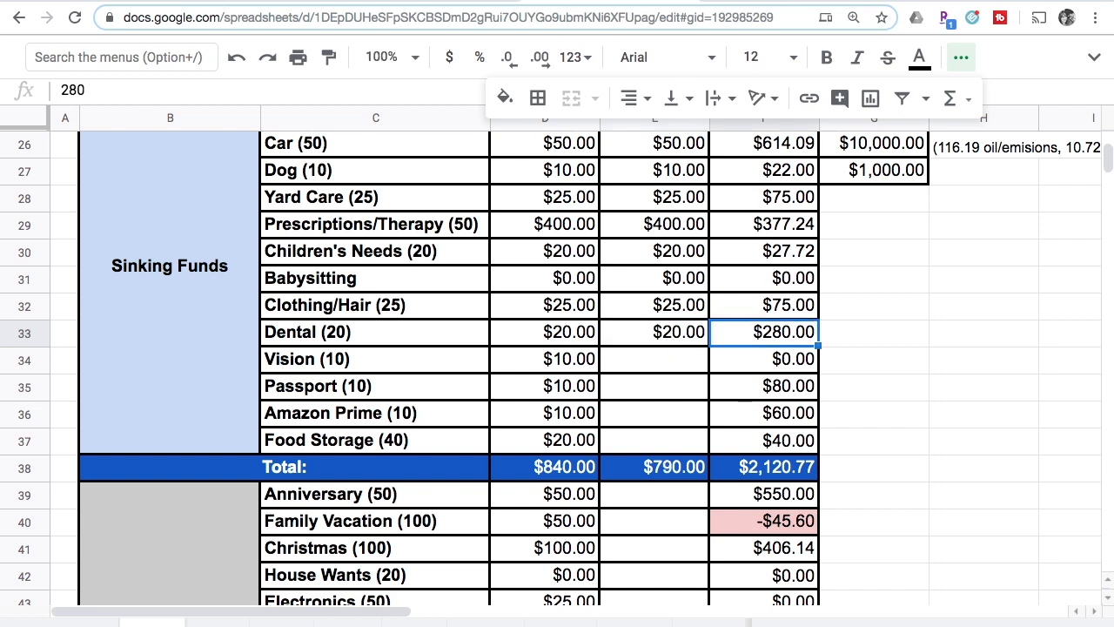
{"action": "type", "text": "300"}
{"action": "key", "text": "Return"}
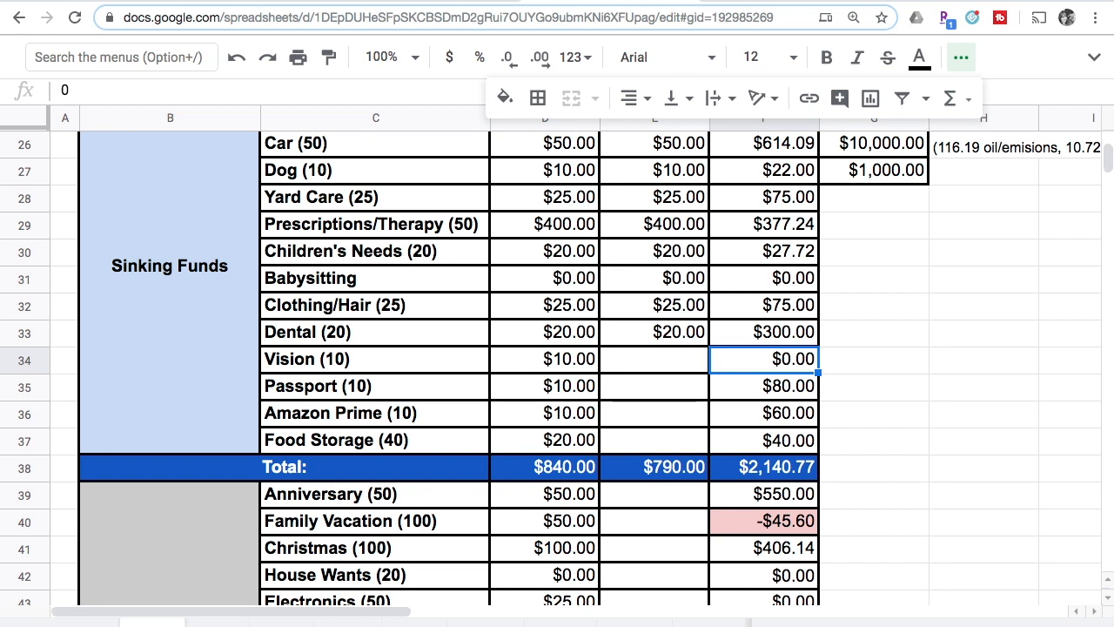
- Record a payment of 10 for Vision in the sinking funds and set its balance to 10
{"action": "left_click", "coordinate": [654, 359]}
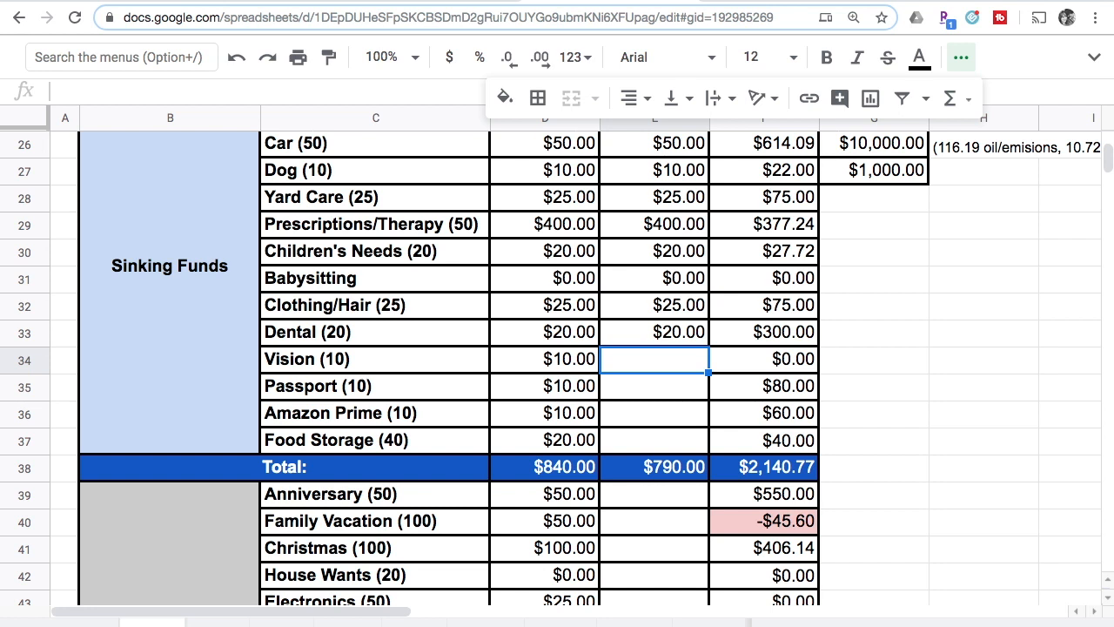
{"action": "type", "text": "10"}
{"action": "key", "text": "Tab"}
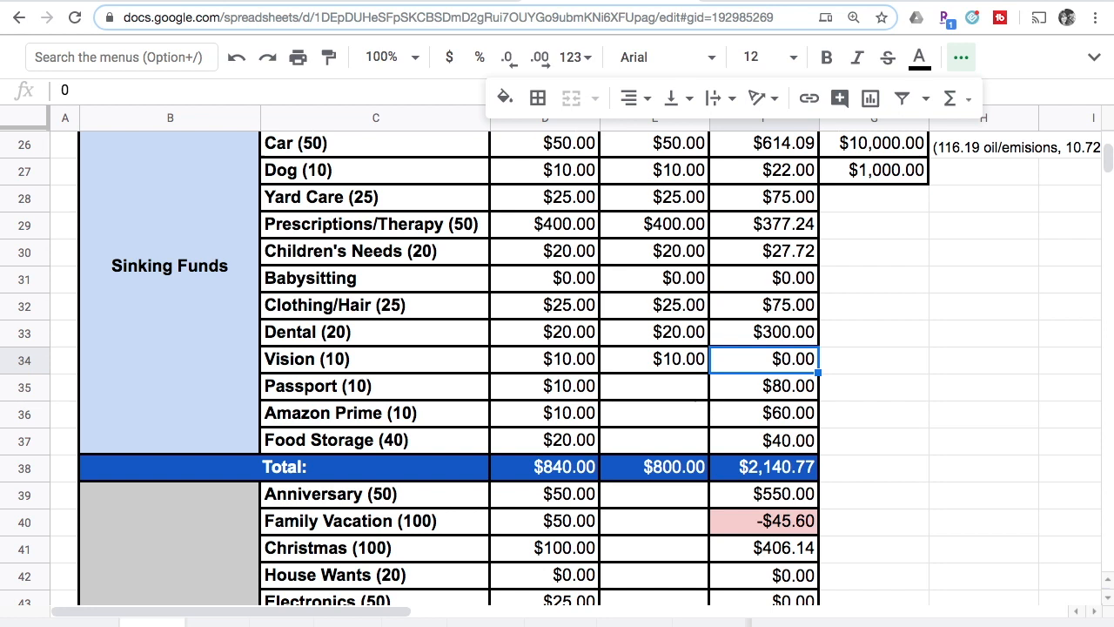
{"action": "type", "text": "10"}
{"action": "key", "text": "Return"}
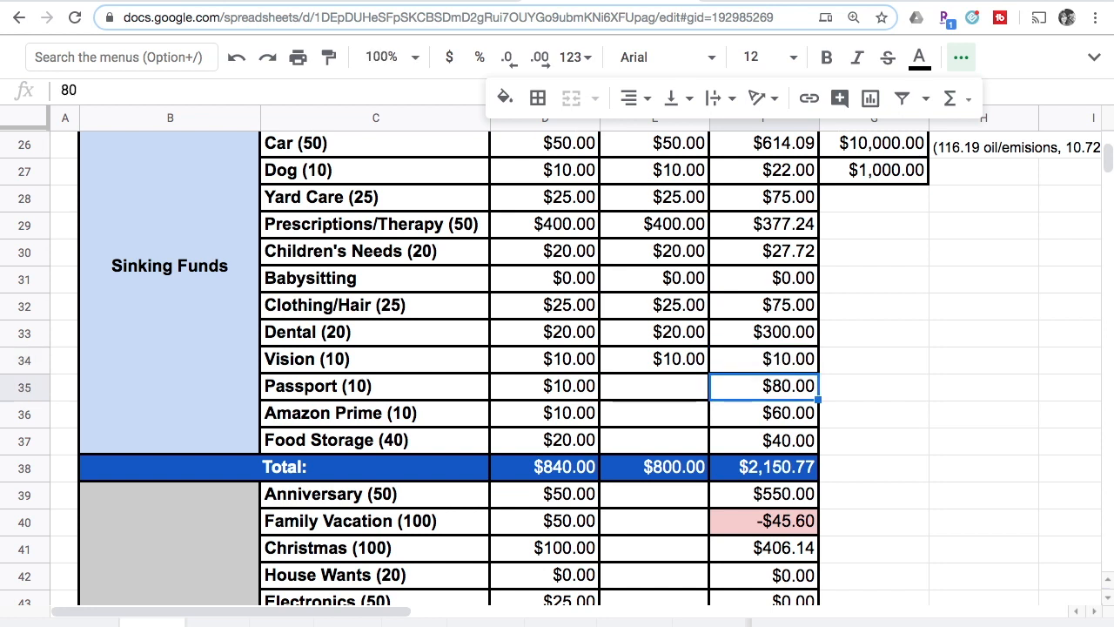
- Record a payment of 10 for Passport in the sinking funds and set its balance to 90
{"action": "left_click", "coordinate": [655, 385]}
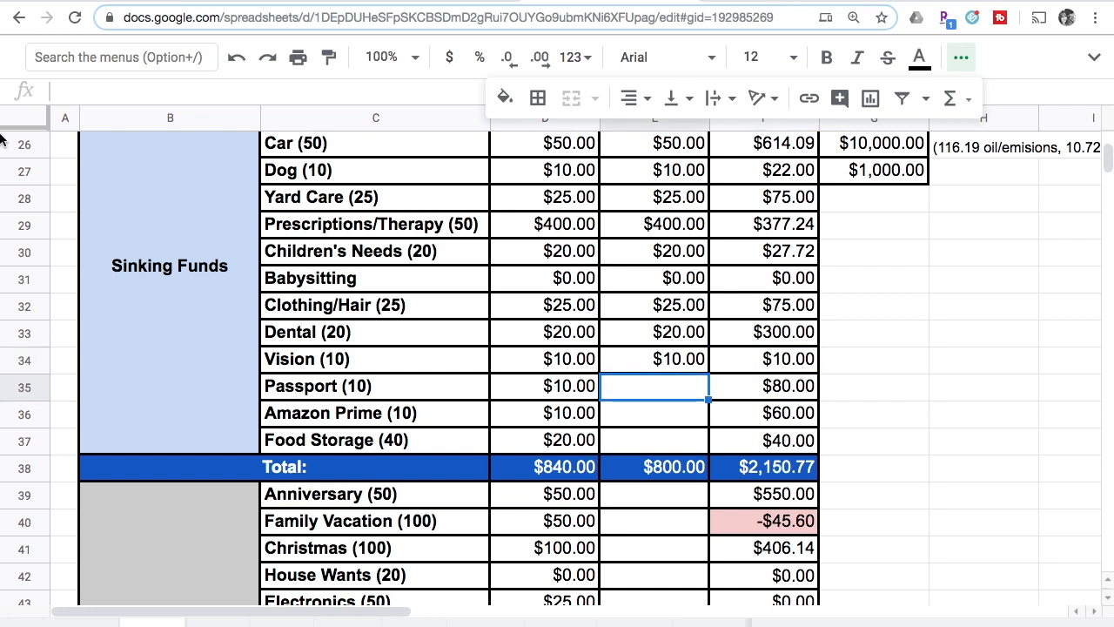
{"action": "scroll", "coordinate": [622, 419], "scroll_direction": "down", "scroll_amount": 1}
{"action": "scroll", "coordinate": [622, 418], "scroll_direction": "down", "scroll_amount": 2}
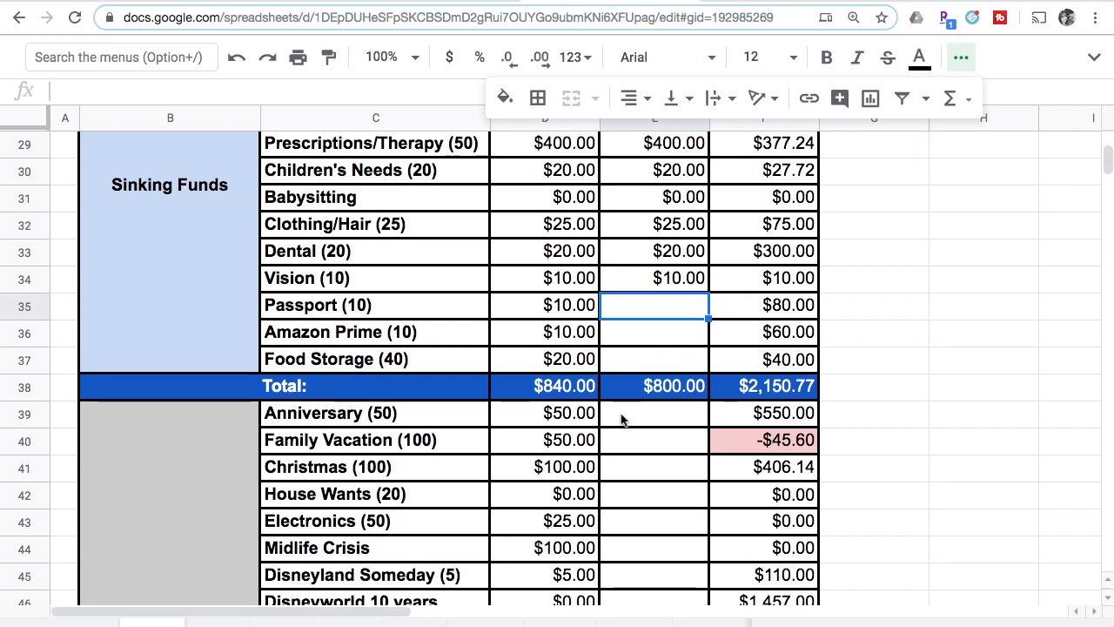
{"action": "type", "text": "10"}
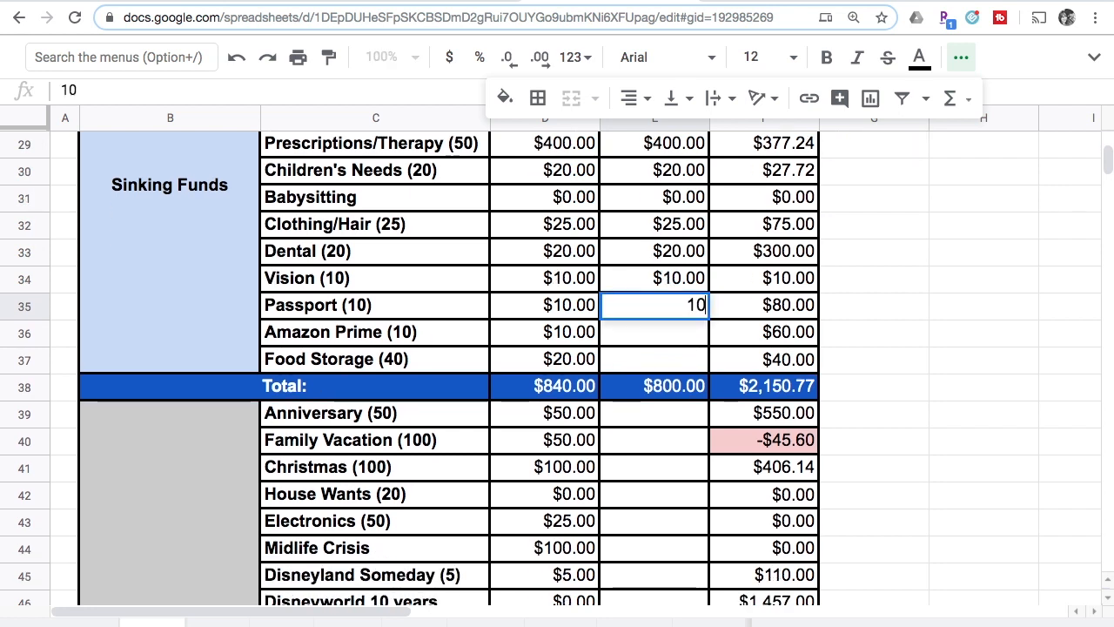
{"action": "key", "text": "Return"}
{"action": "key", "text": "Up"}
{"action": "key", "text": "Right"}
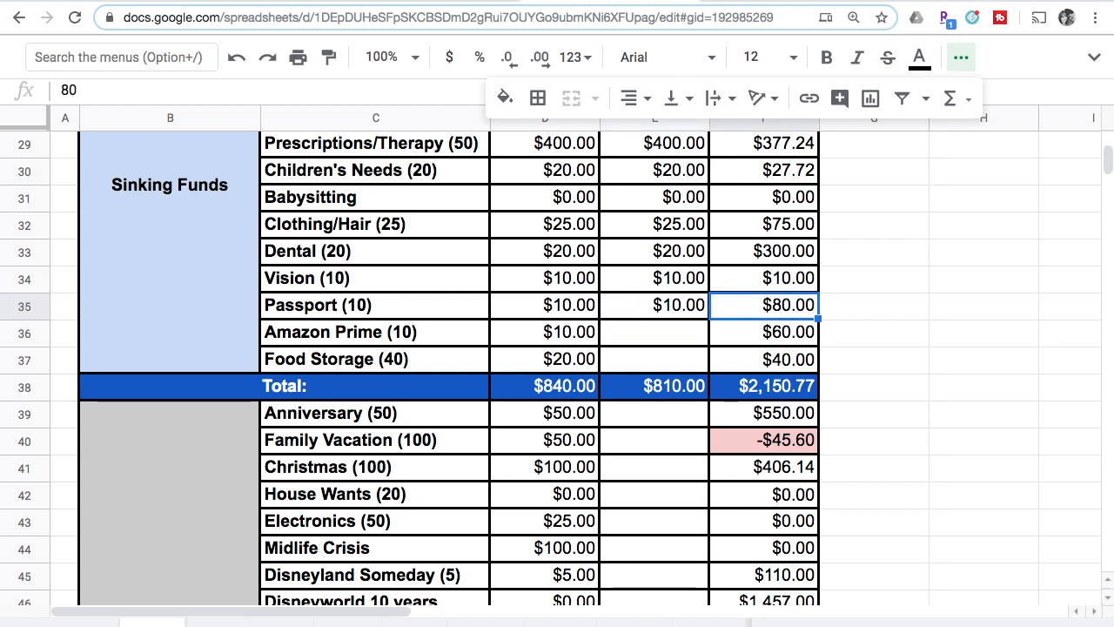
{"action": "type", "text": "90"}
{"action": "key", "text": "Return"}
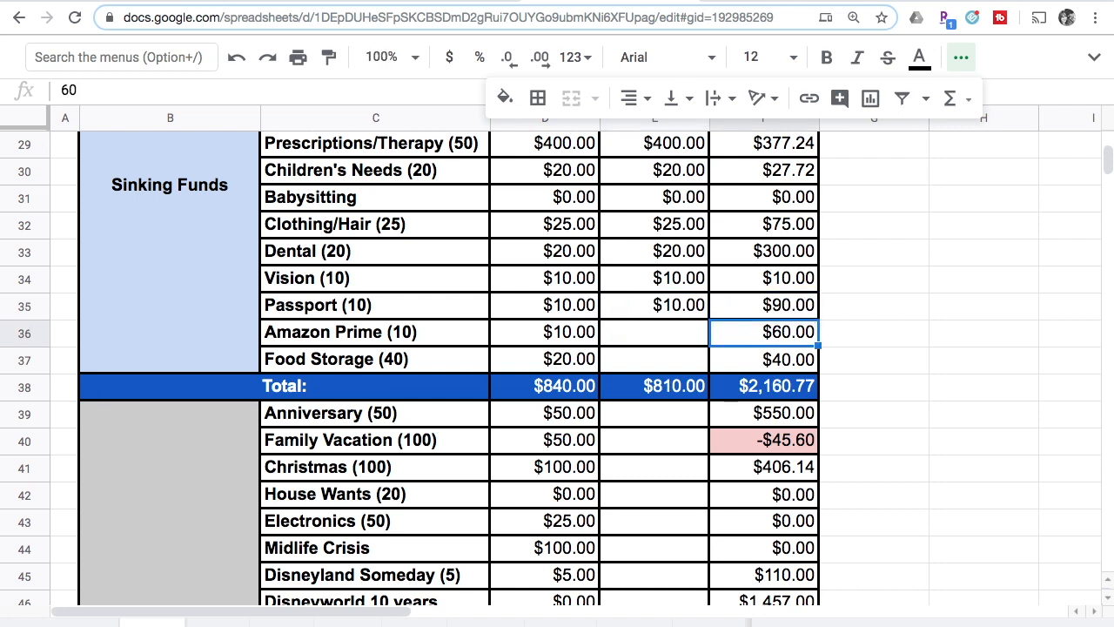
- Record a payment of 10 for Amazon Prime in the sinking funds and set its balance to 70
{"action": "key", "text": "Left"}
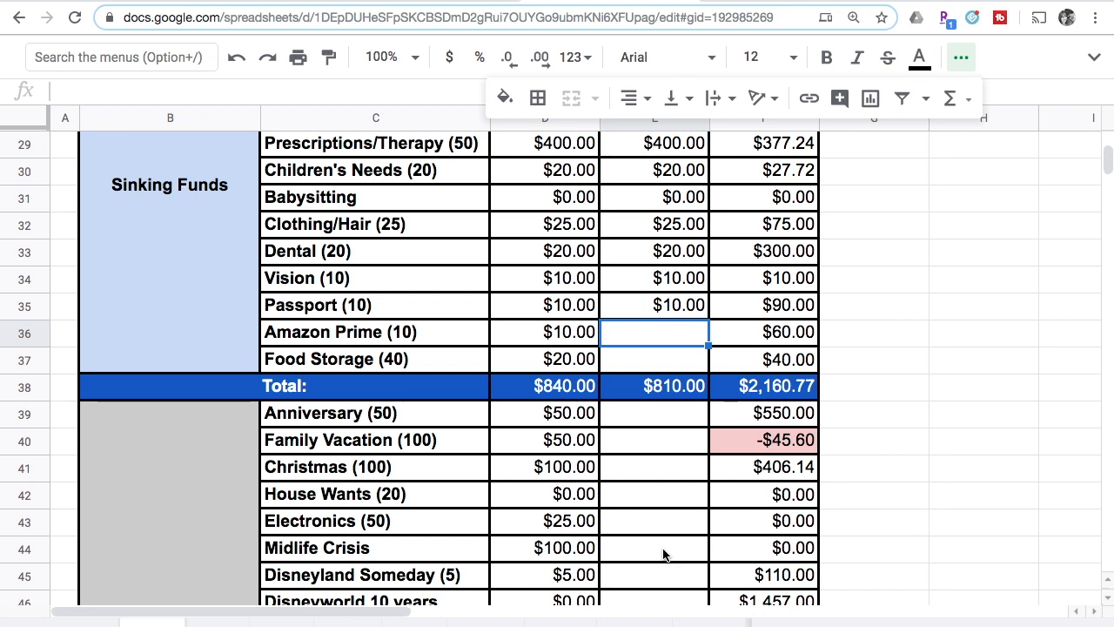
{"action": "scroll", "coordinate": [664, 554], "scroll_direction": "down", "scroll_amount": 1}
{"action": "scroll", "coordinate": [656, 430], "scroll_direction": "down", "scroll_amount": 1}
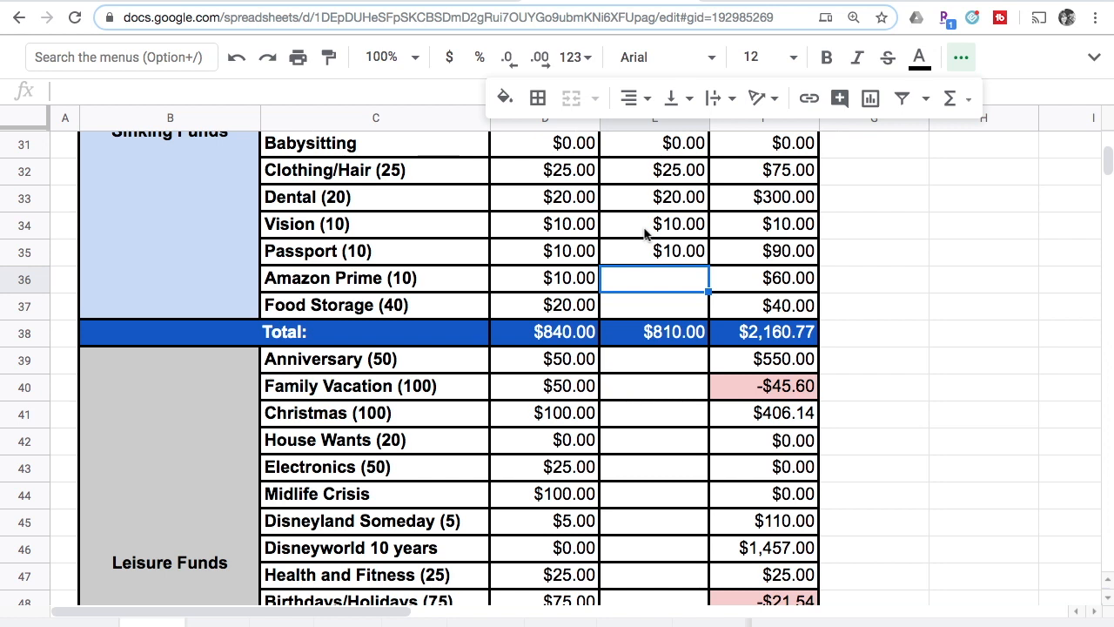
{"action": "type", "text": "10"}
{"action": "key", "text": "Return"}
{"action": "key", "text": "Up"}
{"action": "key", "text": "Right"}
{"action": "type", "text": "70"}
{"action": "key", "text": "Return"}
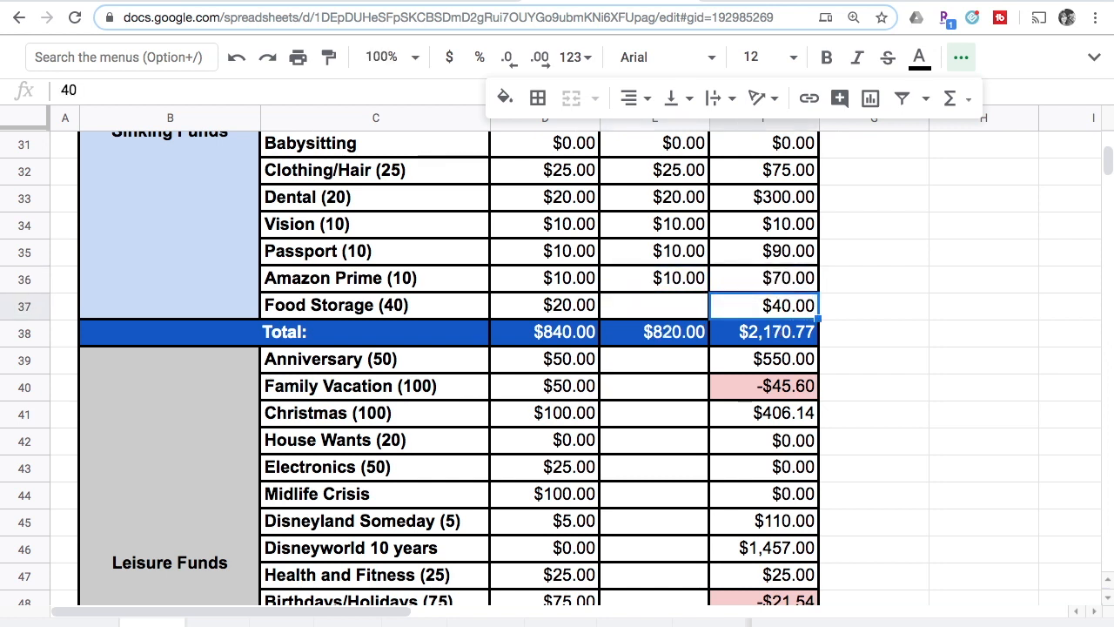
- Record a payment of 20 for Food Storage in the sinking funds and set its balance to 60
{"action": "key", "text": "Left"}
{"action": "type", "text": "20"}
{"action": "key", "text": "Return"}
{"action": "key", "text": "Up"}
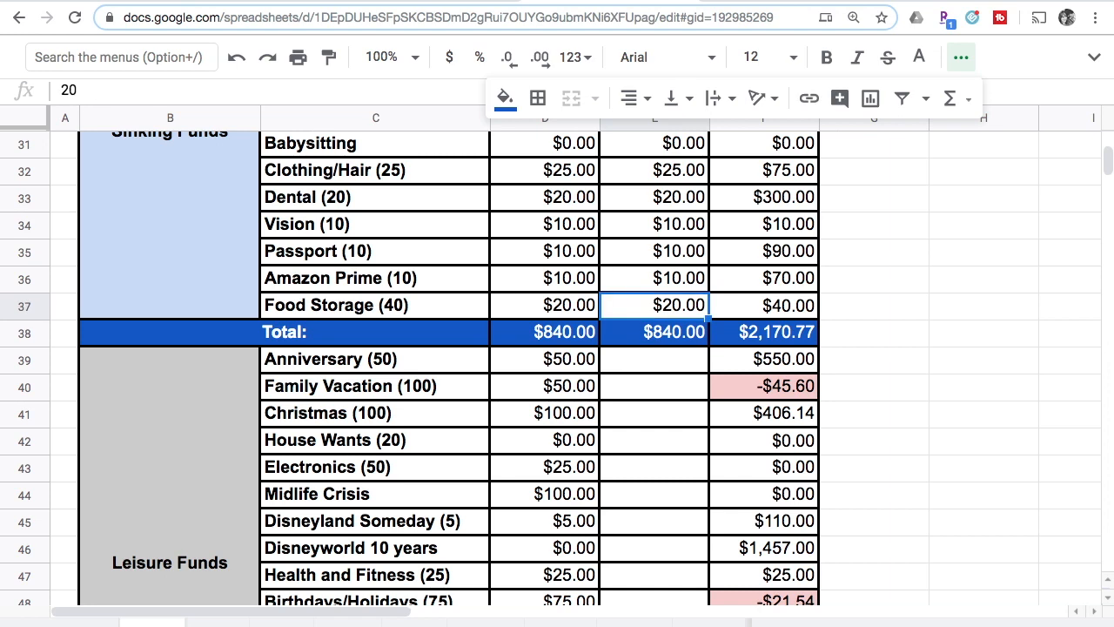
{"action": "key", "text": "Right"}
{"action": "type", "text": "60"}
{"action": "key", "text": "Return"}
{"action": "key", "text": "Left"}
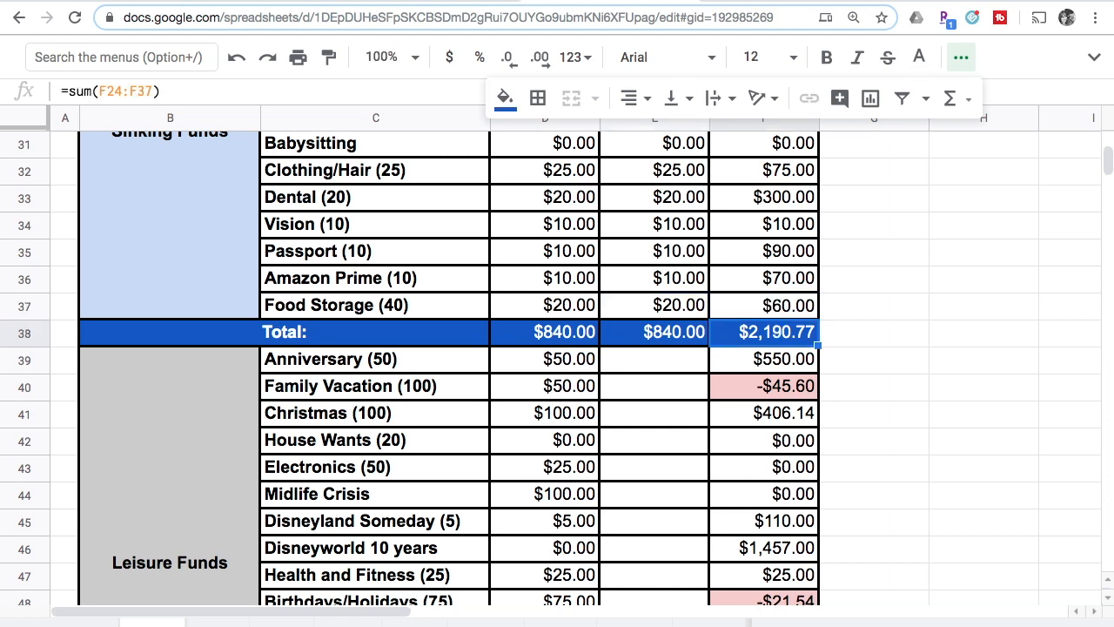
{"action": "key", "text": "Left"}
{"action": "key", "text": "Left"}
{"action": "key", "text": "Left"}
{"action": "key", "text": "Up"}
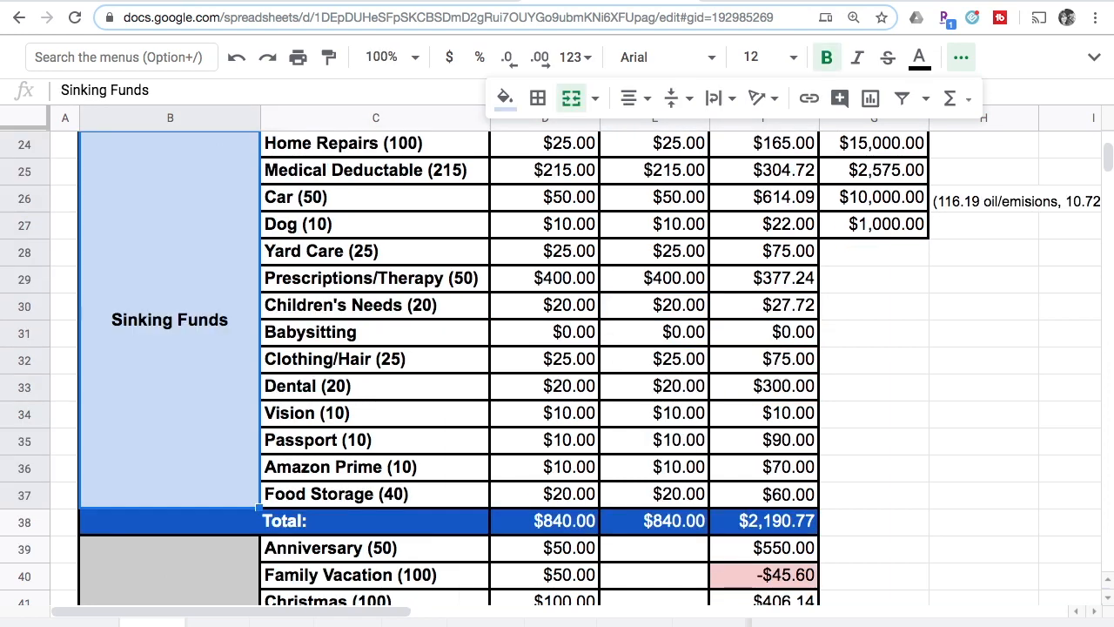
{"action": "left_click", "coordinate": [403, 496]}
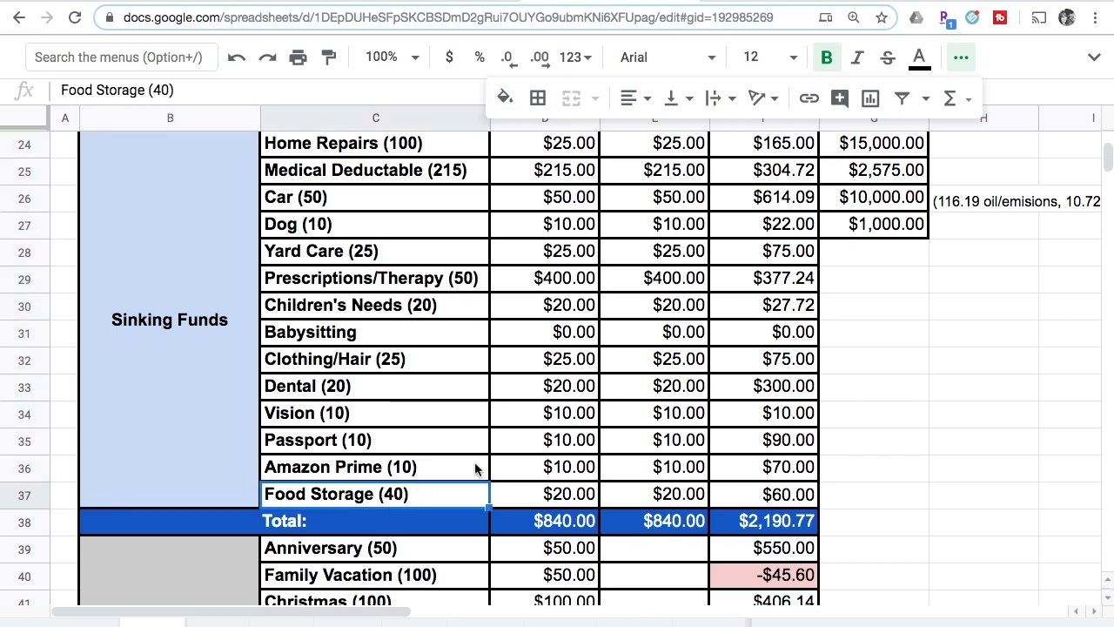
- Select the Anniversary payment cell in the leisure funds and examine the remaining fund rows and the budget's final totals
{"action": "scroll", "coordinate": [564, 459], "scroll_direction": "down", "scroll_amount": 2}
{"action": "scroll", "coordinate": [564, 458], "scroll_direction": "down", "scroll_amount": 3}
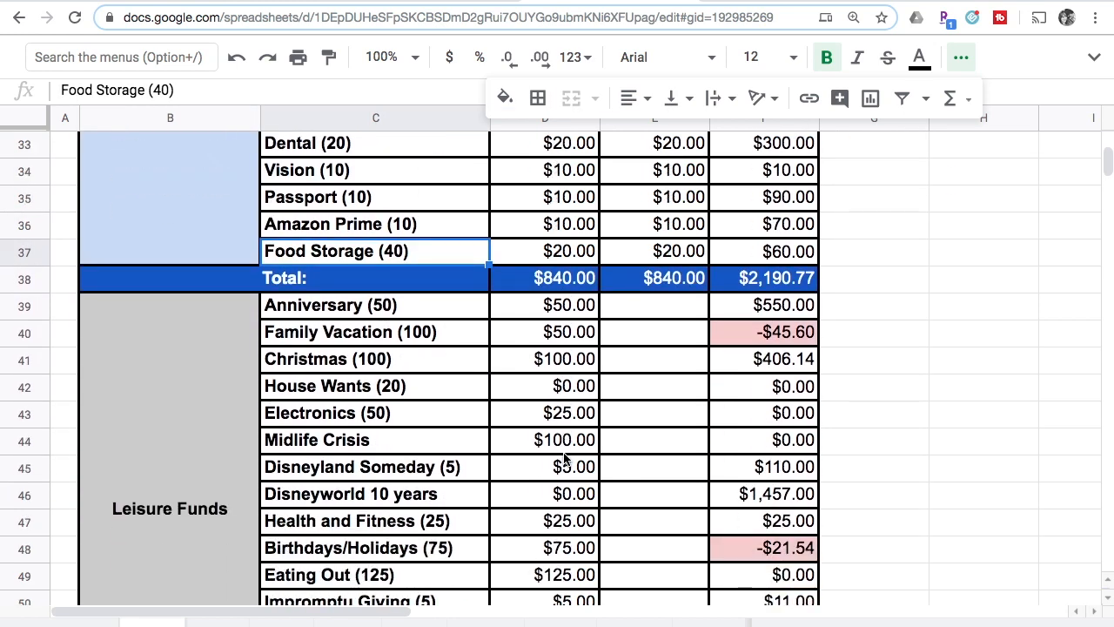
{"action": "scroll", "coordinate": [564, 459], "scroll_direction": "down", "scroll_amount": 1}
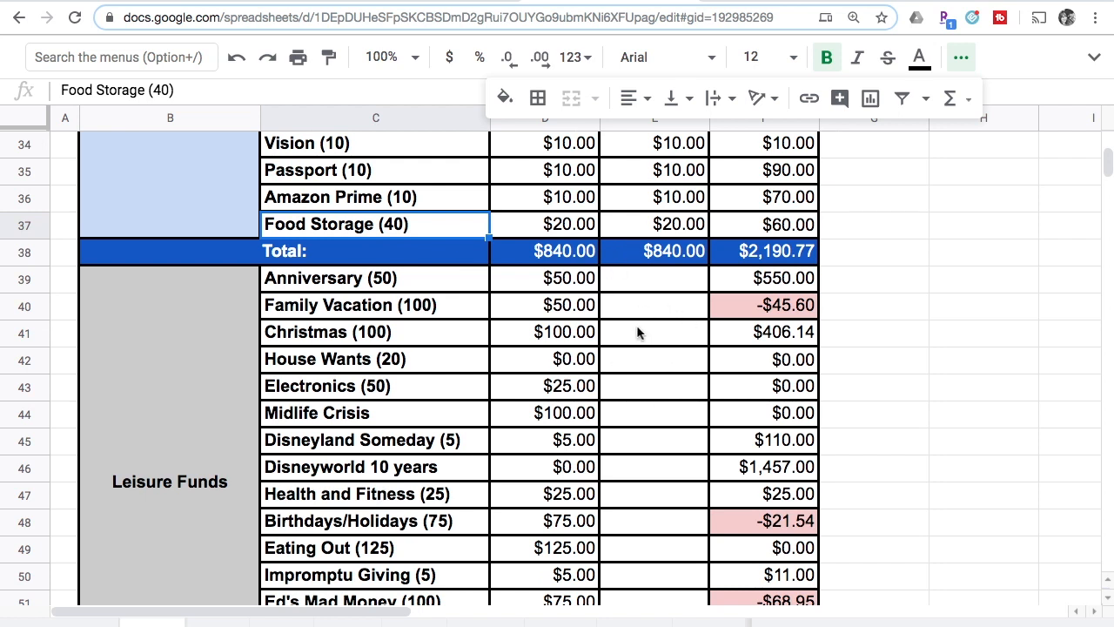
{"action": "scroll", "coordinate": [661, 337], "scroll_direction": "down", "scroll_amount": 1}
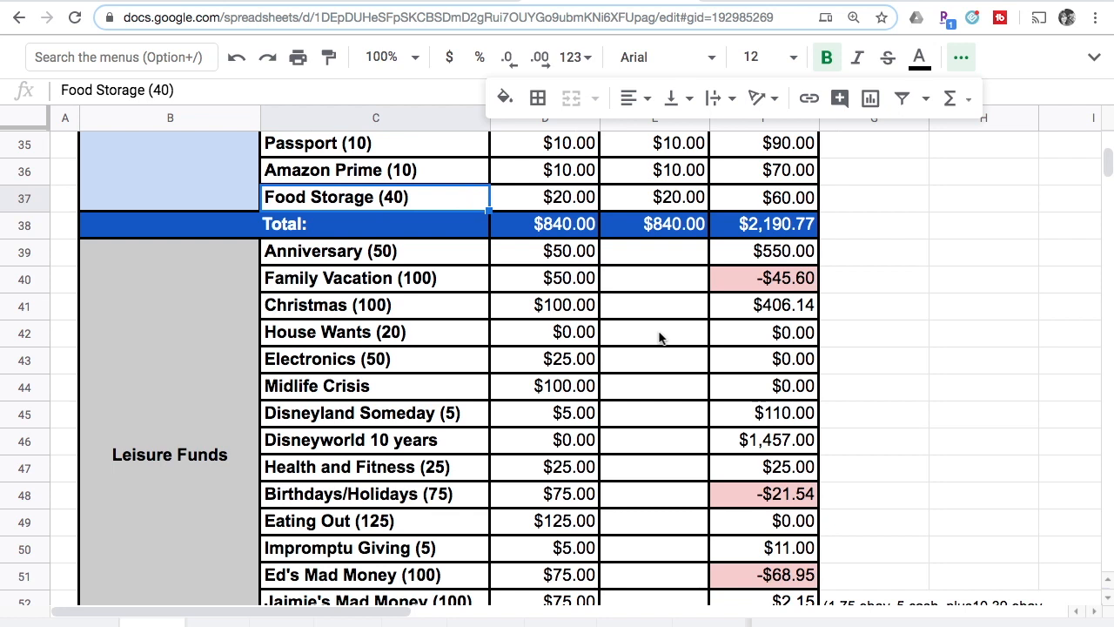
{"action": "left_click", "coordinate": [633, 254]}
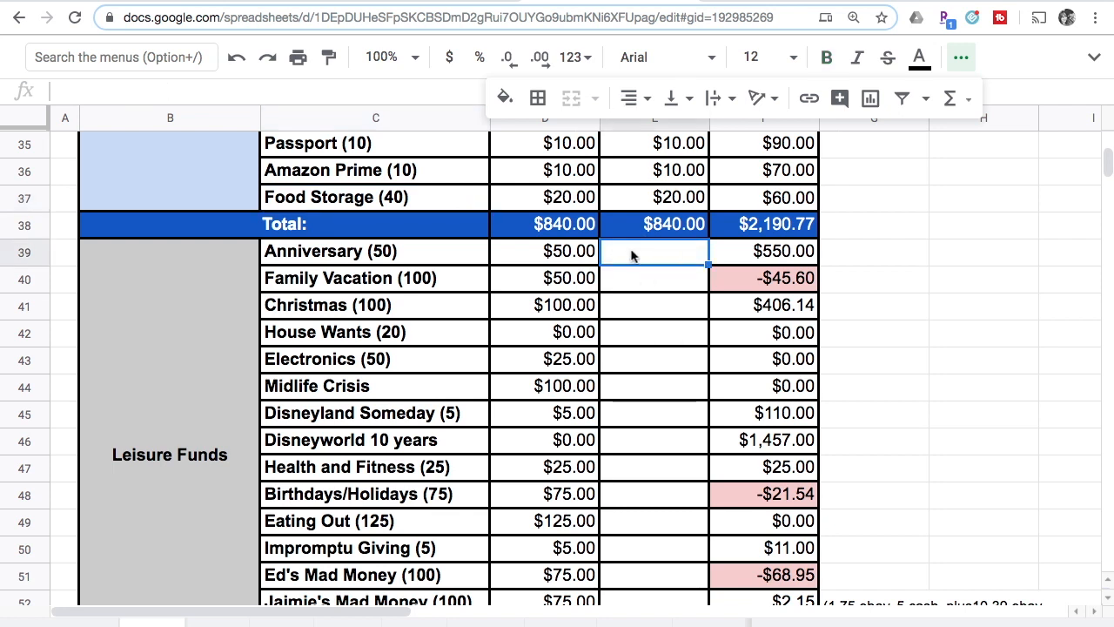
{"action": "scroll", "coordinate": [633, 254], "scroll_direction": "down", "scroll_amount": 7}
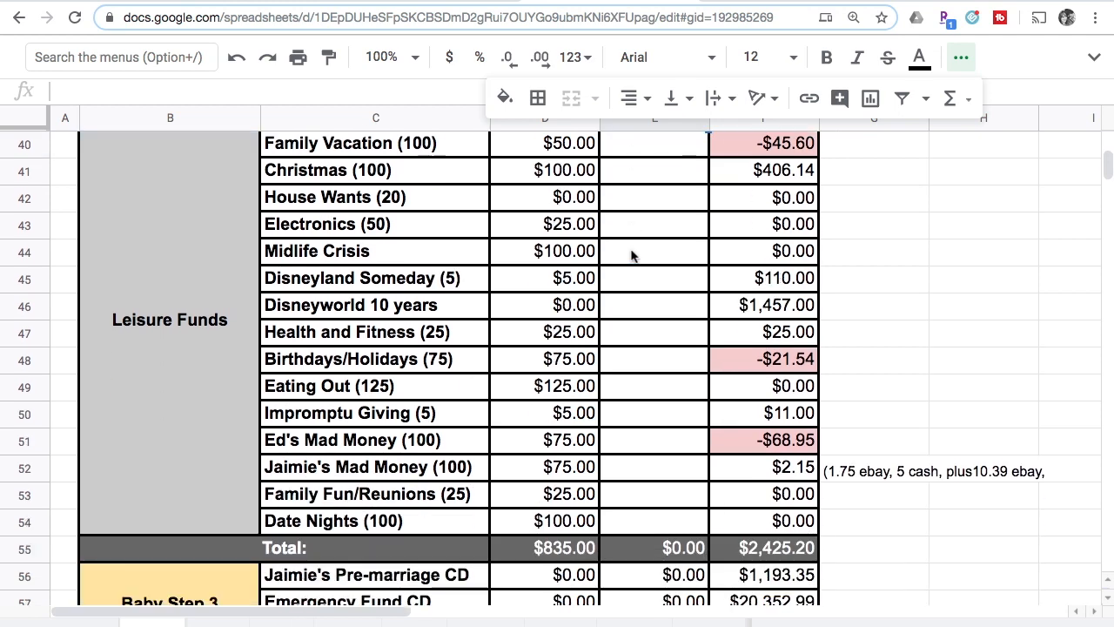
{"action": "scroll", "coordinate": [633, 254], "scroll_direction": "down", "scroll_amount": 1}
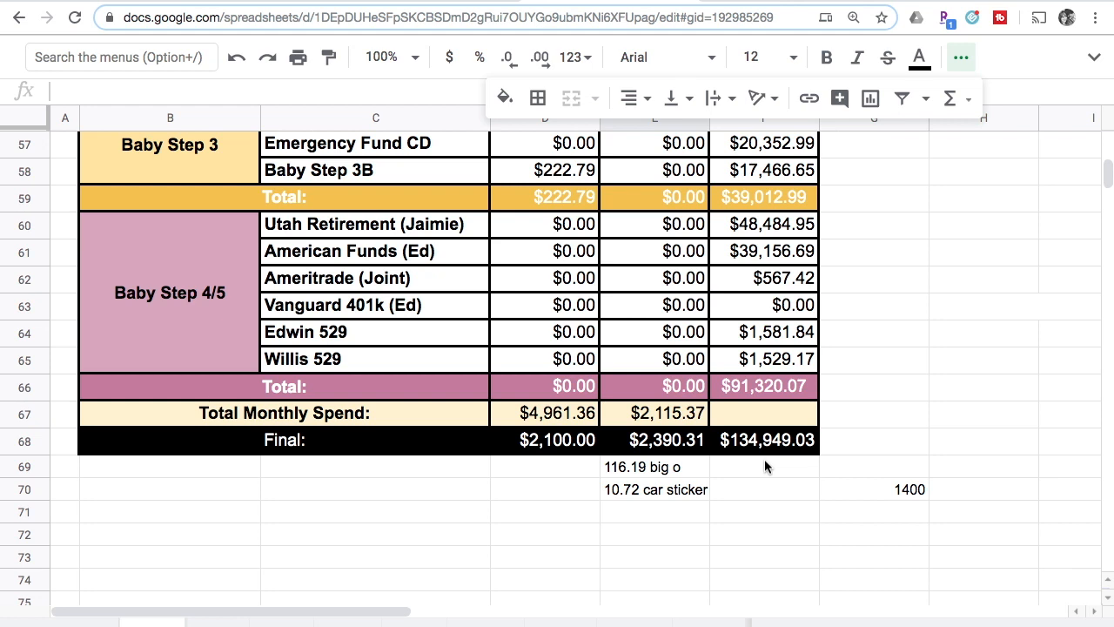
{"action": "scroll", "coordinate": [765, 467], "scroll_direction": "up", "scroll_amount": 4}
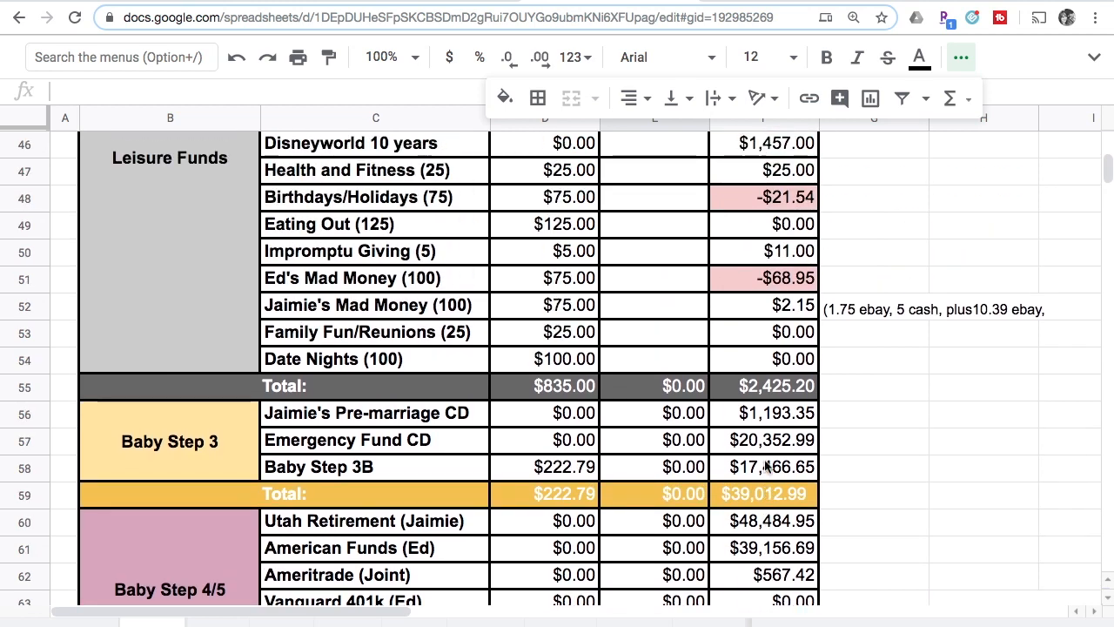
{"action": "scroll", "coordinate": [765, 468], "scroll_direction": "up", "scroll_amount": 3}
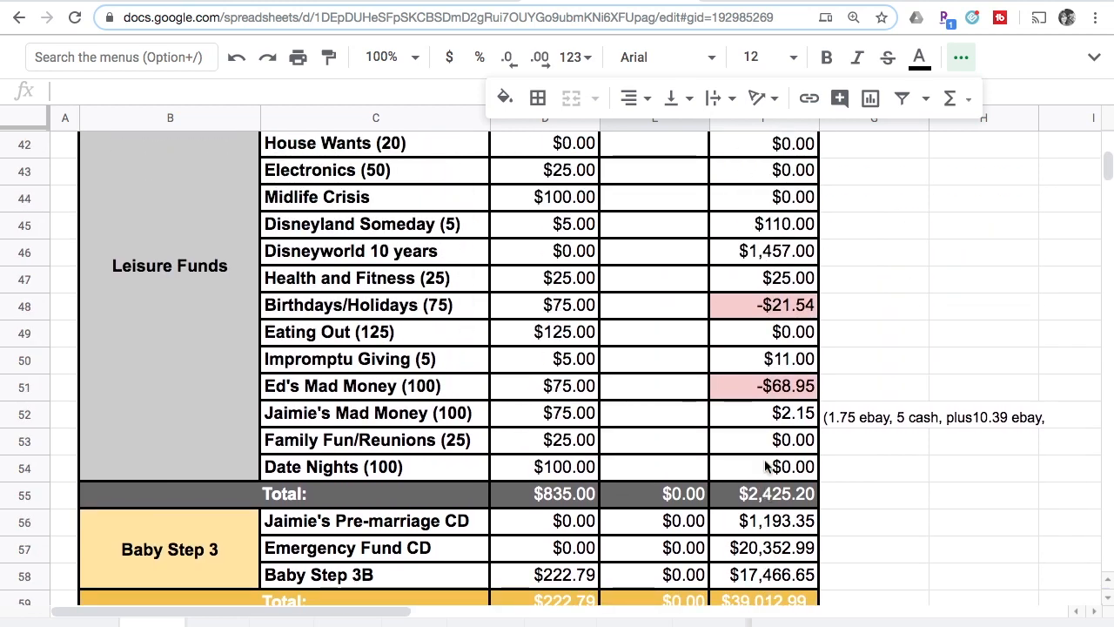
{"action": "scroll", "coordinate": [764, 467], "scroll_direction": "up", "scroll_amount": 1}
{"action": "scroll", "coordinate": [764, 468], "scroll_direction": "up", "scroll_amount": 1}
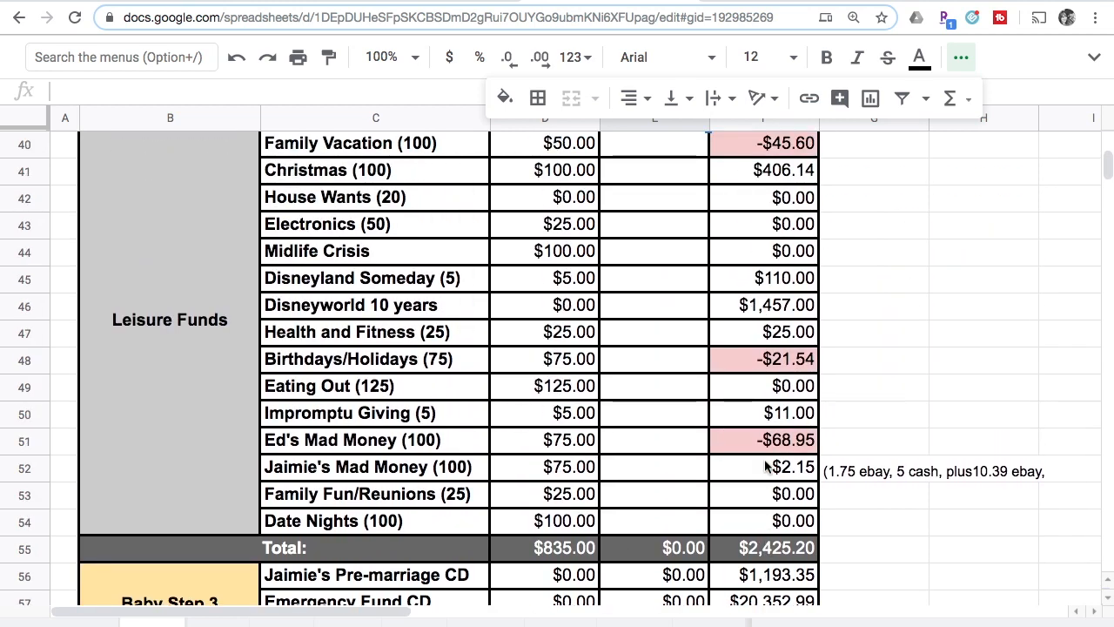
{"action": "scroll", "coordinate": [722, 413], "scroll_direction": "up", "scroll_amount": 1}
{"action": "scroll", "coordinate": [692, 336], "scroll_direction": "up", "scroll_amount": 2}
- Record a payment of 50 for Anniversary in the leisure funds and set its balance to 600
{"action": "type", "text": "50"}
{"action": "key", "text": "Return"}
{"action": "key", "text": "Up"}
{"action": "key", "text": "Right"}
{"action": "type", "text": "600"}
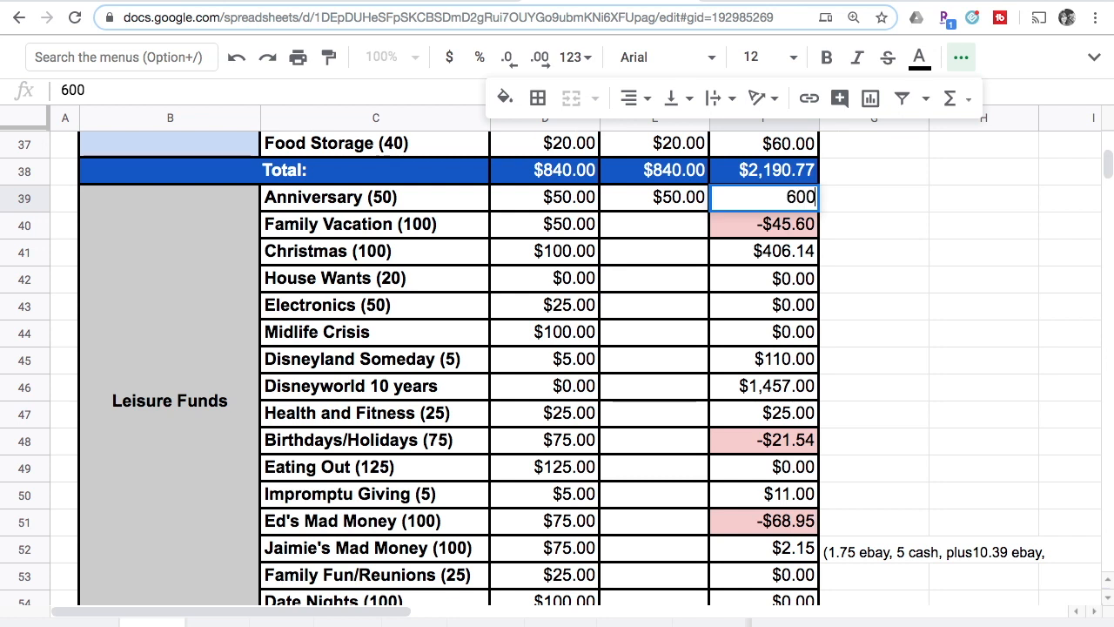
{"action": "key", "text": "Return"}
{"action": "key", "text": "Left"}
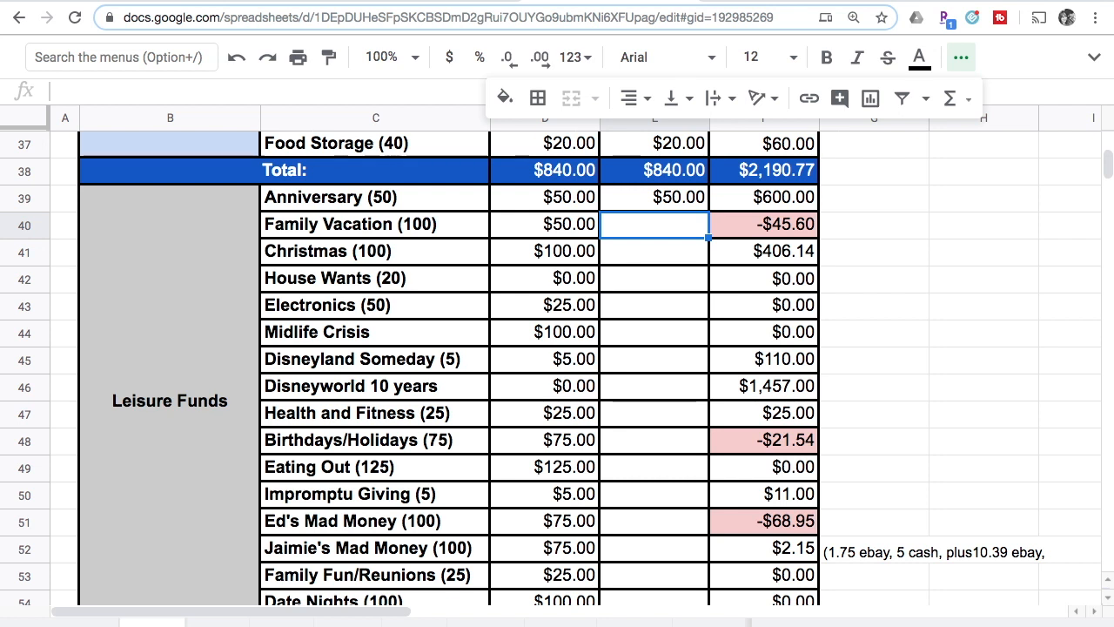
- Record a payment of 50 for Family Vacation in the leisure funds and set its balance to 4.40
{"action": "type", "text": "50"}
{"action": "key", "text": "Return"}
{"action": "key", "text": "Up"}
{"action": "left_click_drag", "start_coordinate": [671, 224], "coordinate": [777, 228]}
{"action": "left_click", "coordinate": [777, 228]}
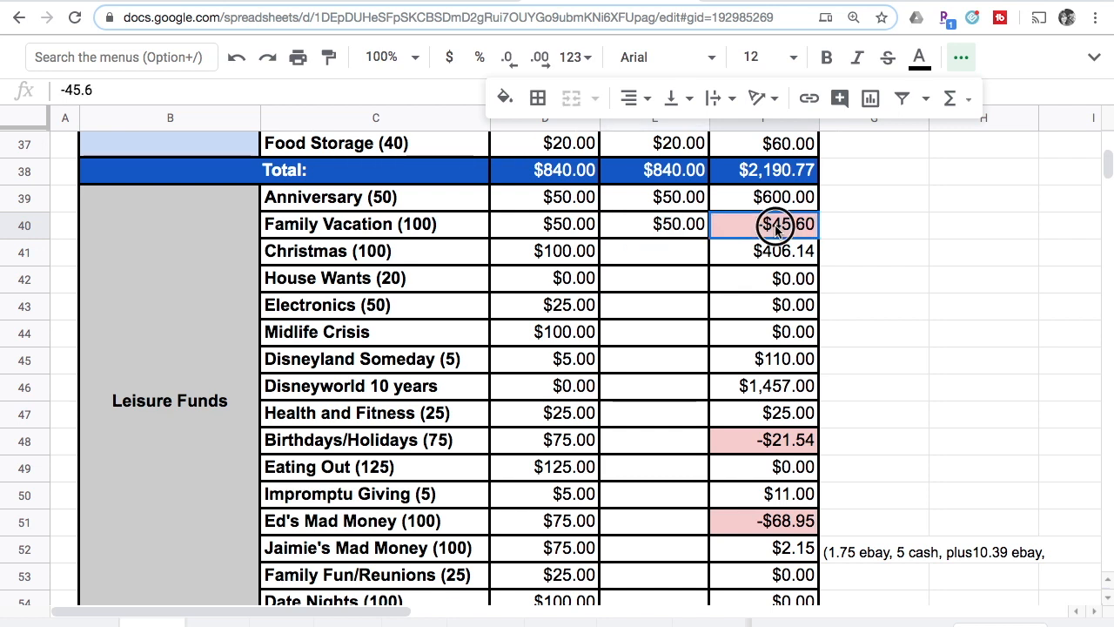
{"action": "type", "text": "4.40"}
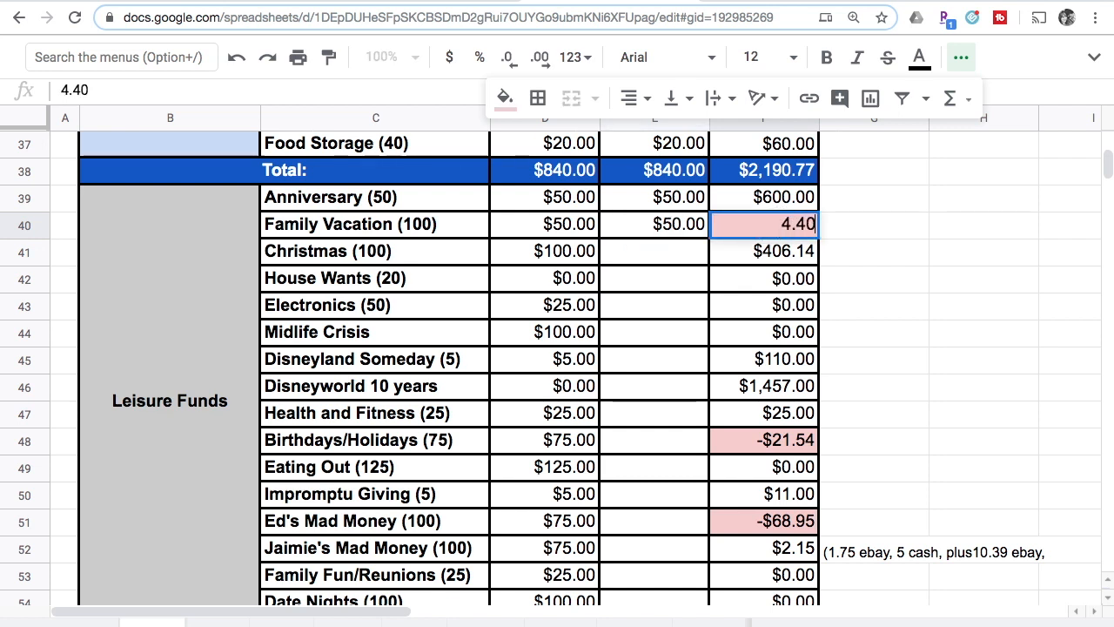
{"action": "key", "text": "Return"}
- Remove the pink fill from the Family Vacation balance cell
{"action": "key", "text": "Up"}
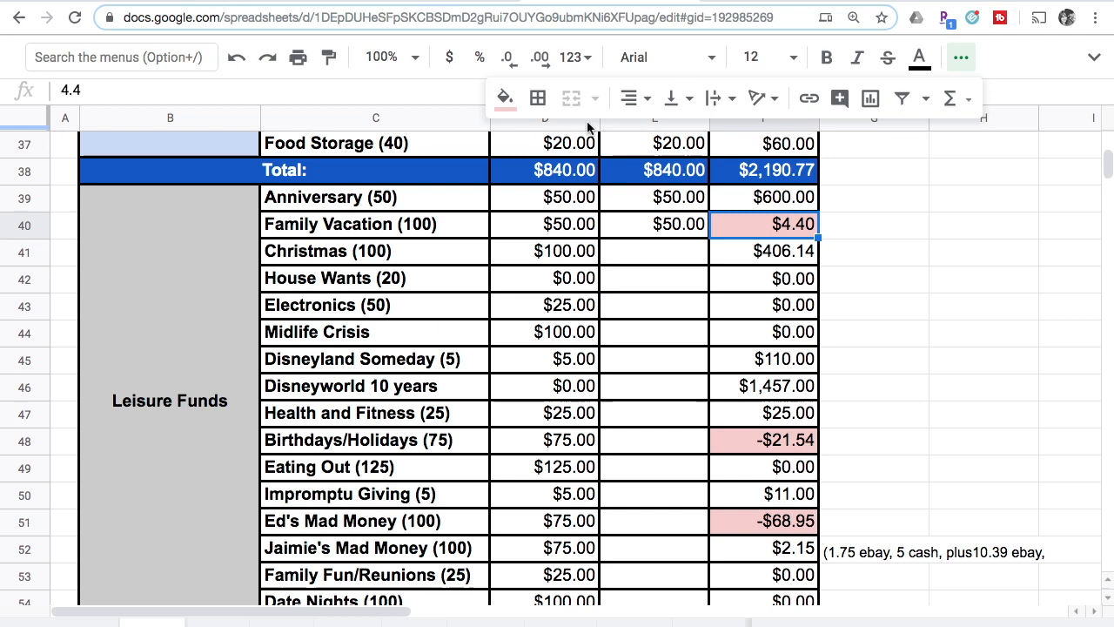
{"action": "left_click", "coordinate": [505, 97]}
{"action": "left_click", "coordinate": [536, 142]}
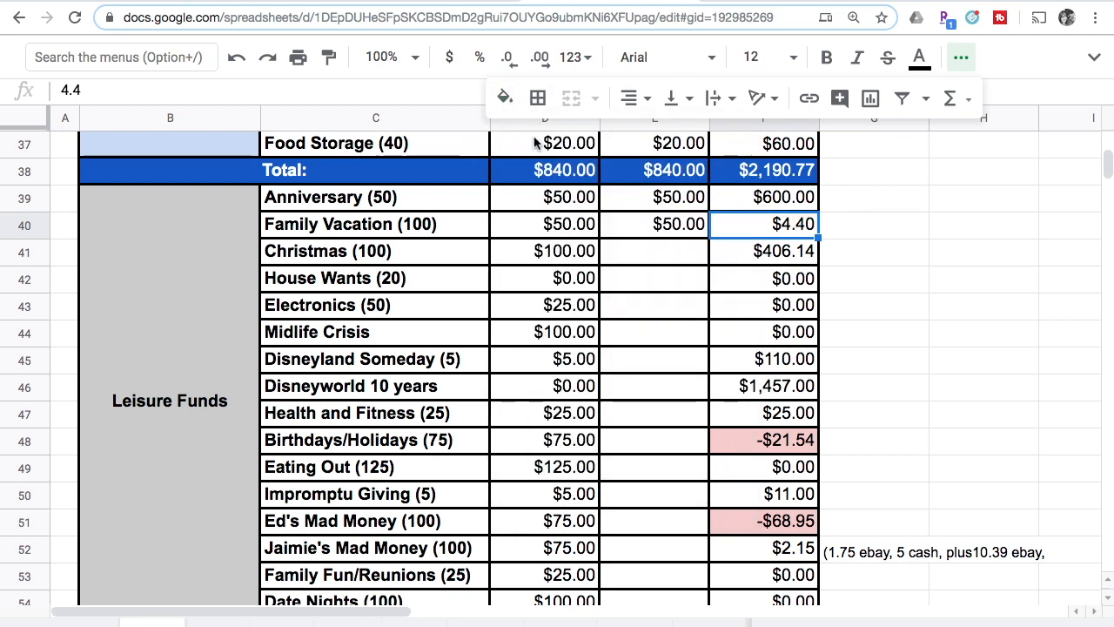
- Record a payment of 100 for Christmas in the leisure funds and set its balance to 506.14
{"action": "left_click", "coordinate": [639, 259]}
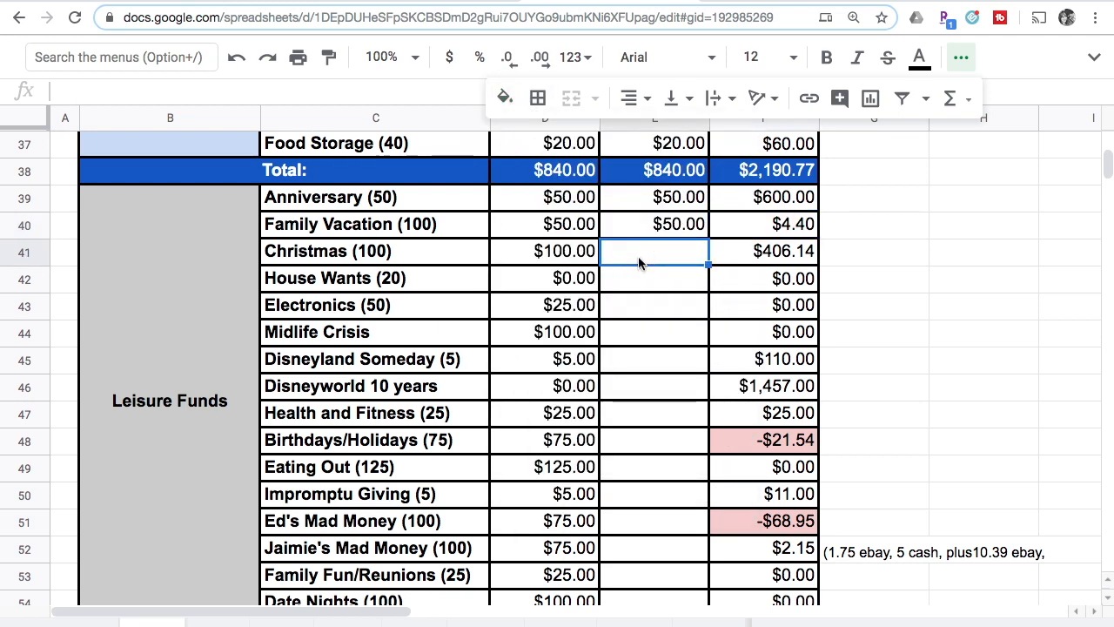
{"action": "type", "text": "100"}
{"action": "key", "text": "Return"}
{"action": "key", "text": "Up"}
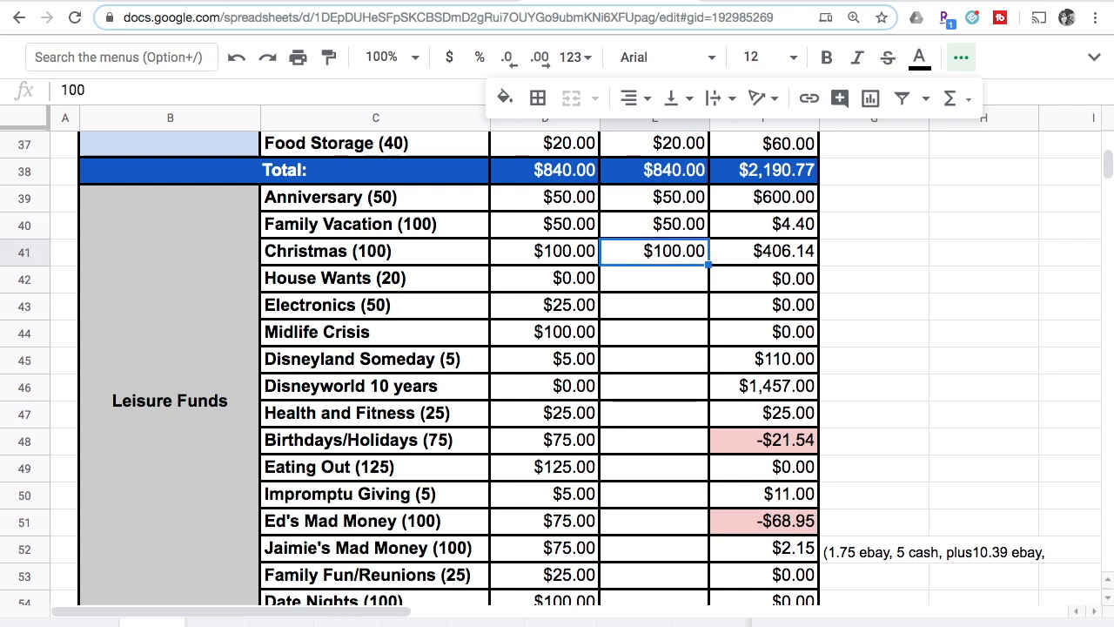
{"action": "key", "text": "Right"}
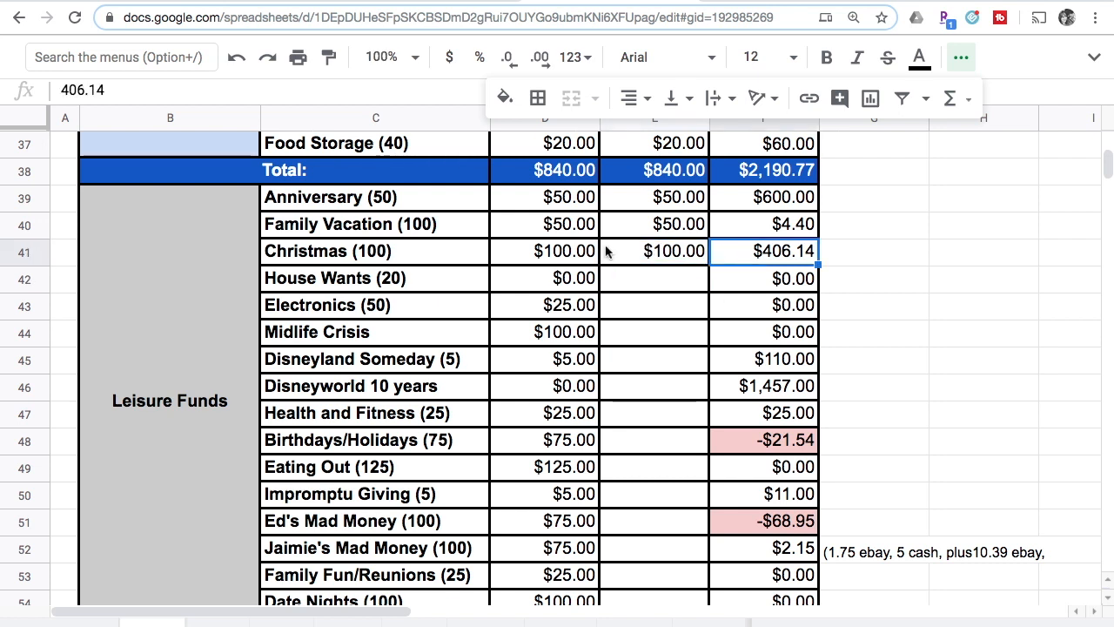
{"action": "left_click", "coordinate": [68, 89]}
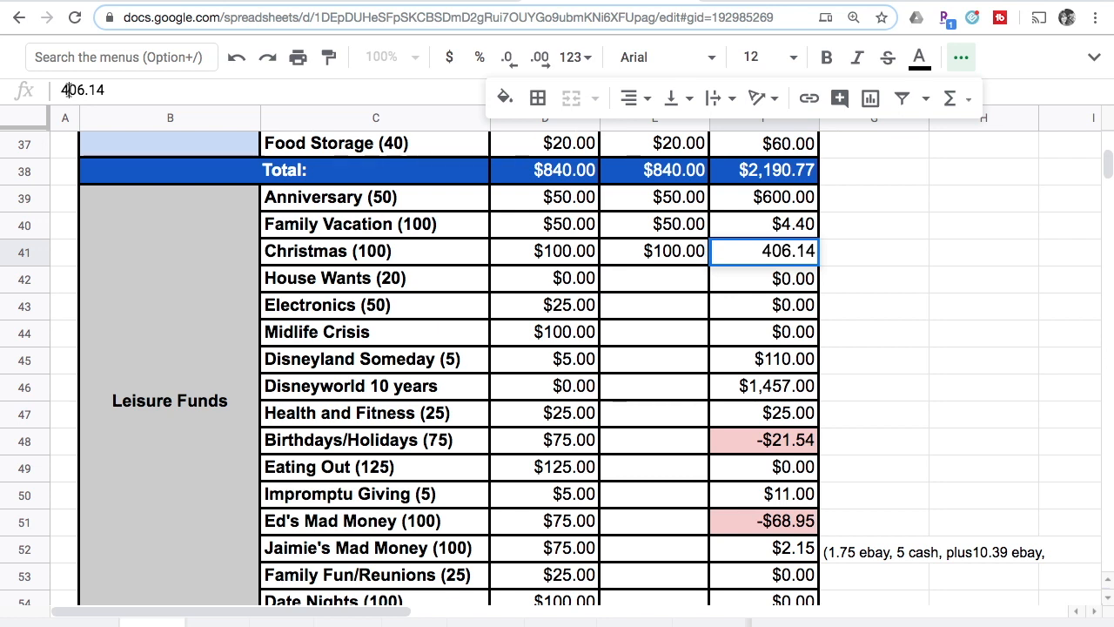
{"action": "key", "text": "BackSpace"}
{"action": "type", "text": "5"}
{"action": "key", "text": "Return"}
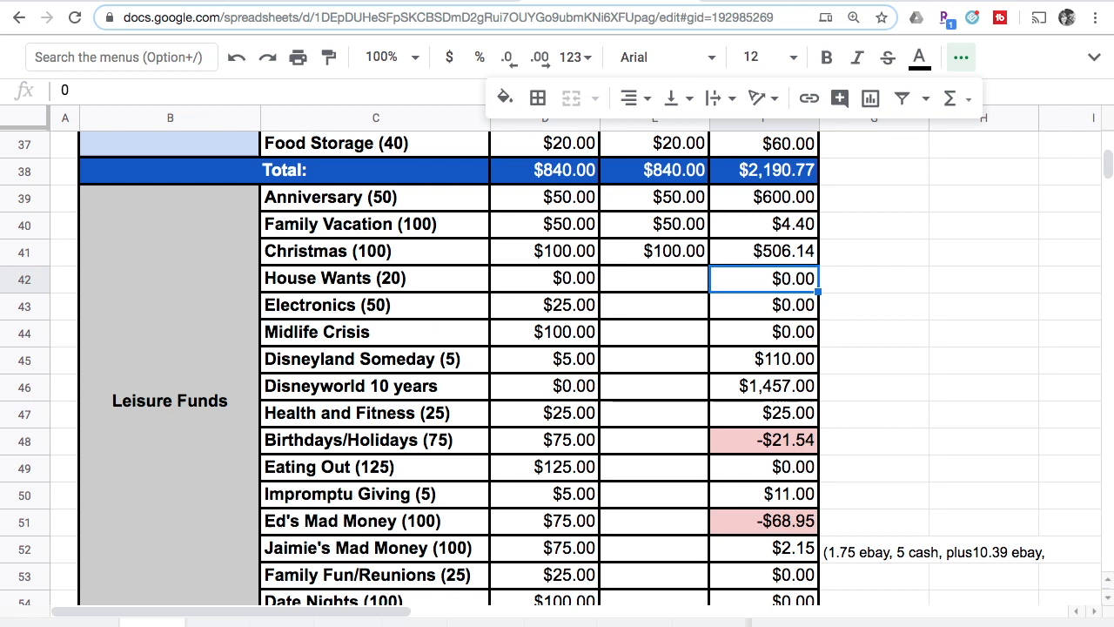
- Record a payment of 0 for House Wants in the leisure funds
{"action": "left_click", "coordinate": [654, 278]}
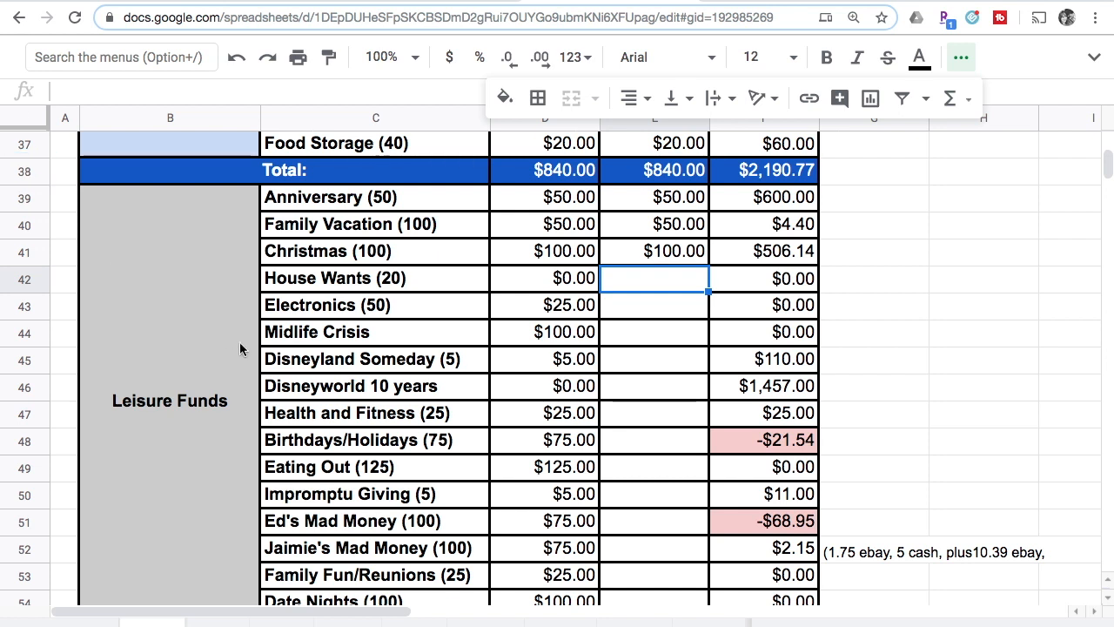
{"action": "scroll", "coordinate": [425, 424], "scroll_direction": "down", "scroll_amount": 1}
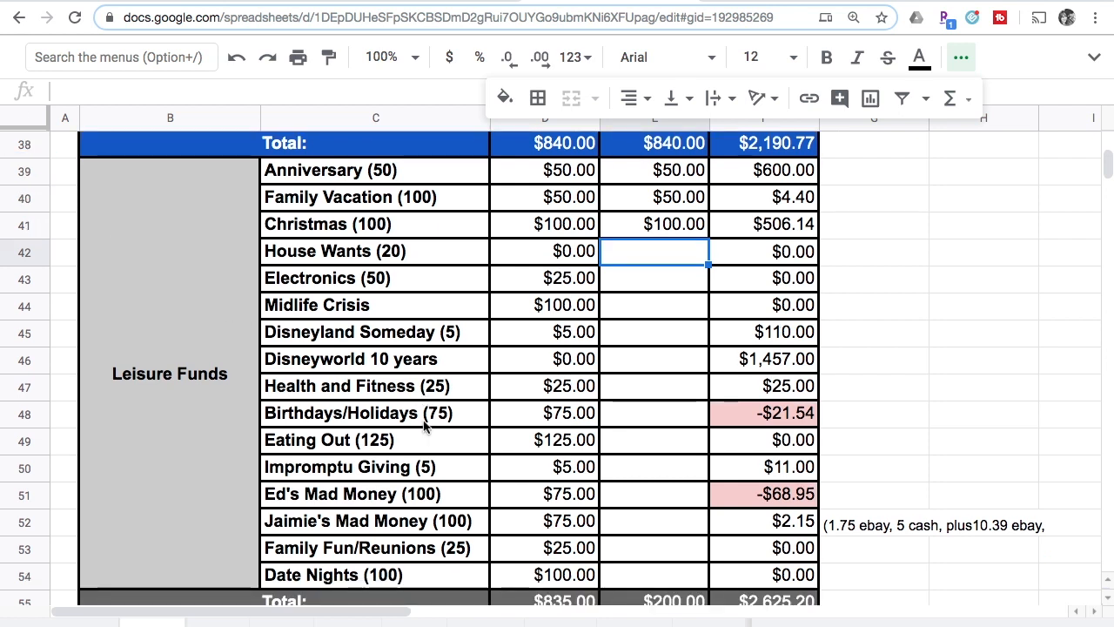
{"action": "type", "text": "0"}
{"action": "key", "text": "Return"}
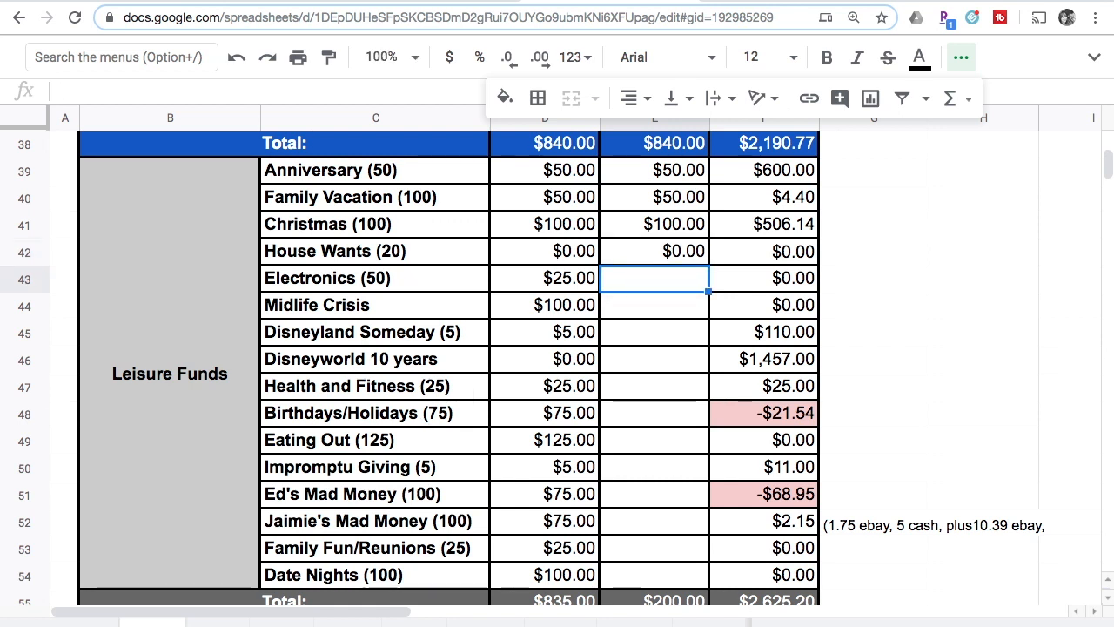
- Record a payment of 25 for Electronics in the leisure funds and set its balance to 25
{"action": "type", "text": "25"}
{"action": "key", "text": "Tab"}
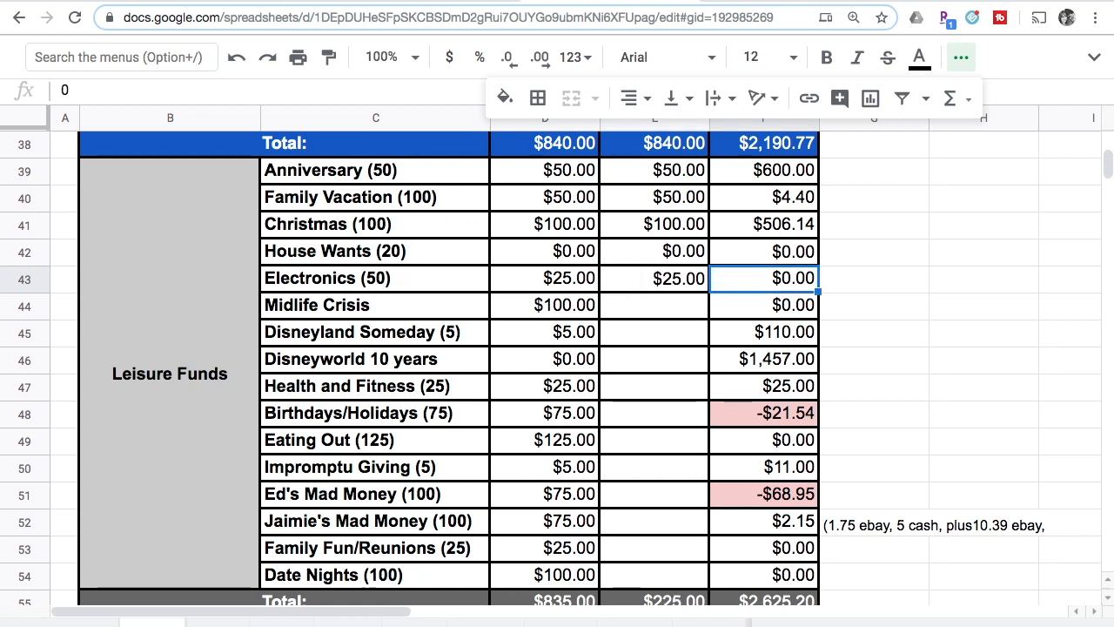
{"action": "type", "text": "25"}
{"action": "key", "text": "Return"}
- Record a payment of 100 for Midlife Crisis in the leisure funds and set its balance to 100
{"action": "left_click", "coordinate": [655, 304]}
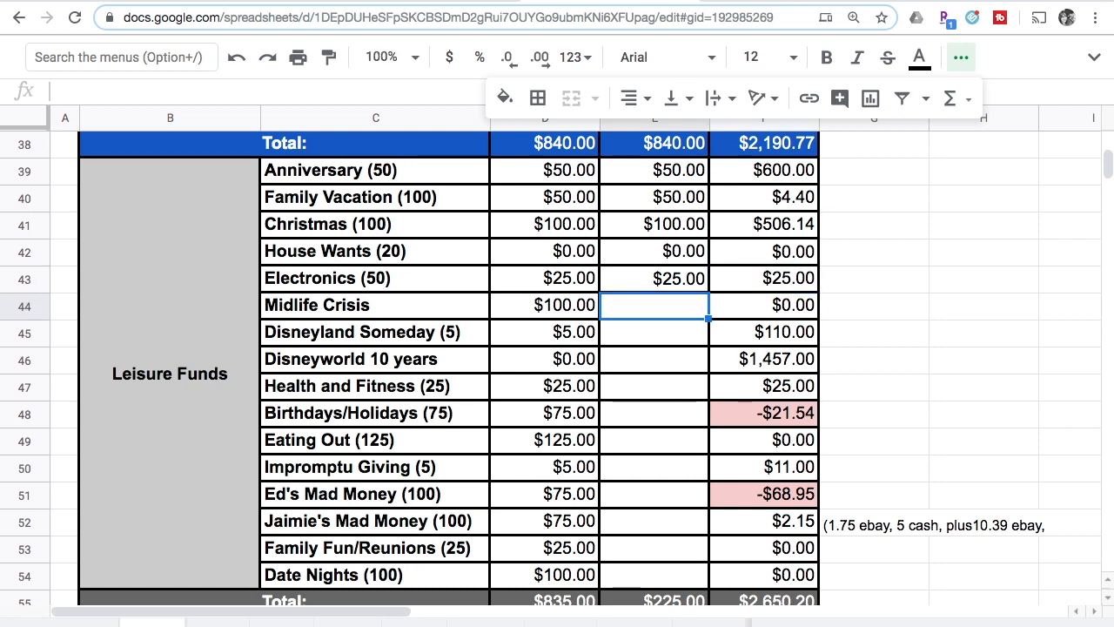
{"action": "scroll", "coordinate": [669, 497], "scroll_direction": "down", "scroll_amount": 1}
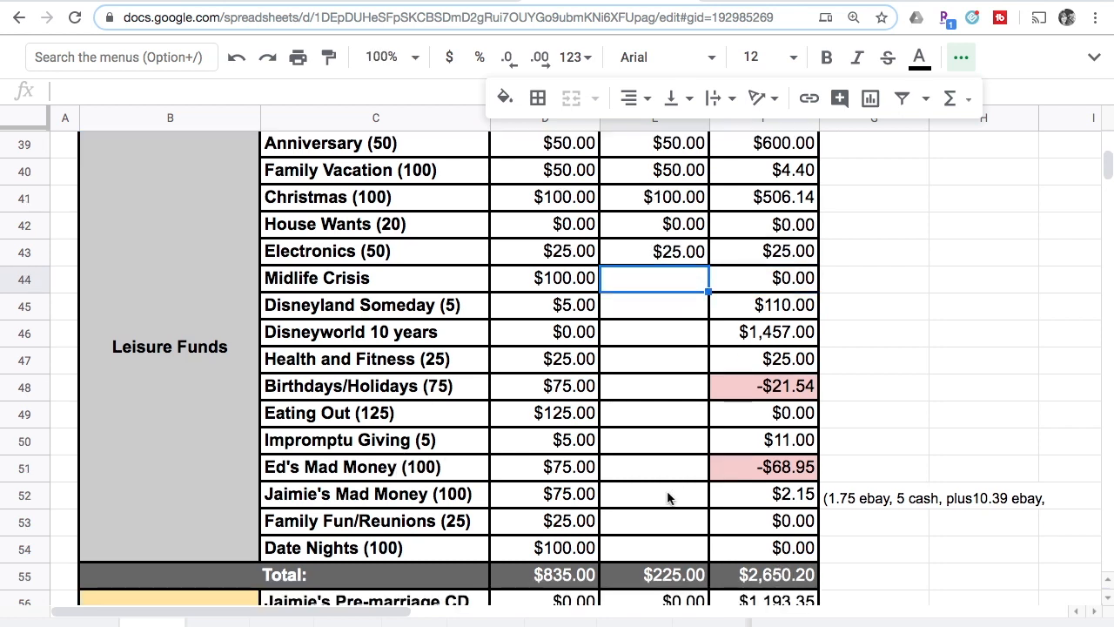
{"action": "type", "text": "100"}
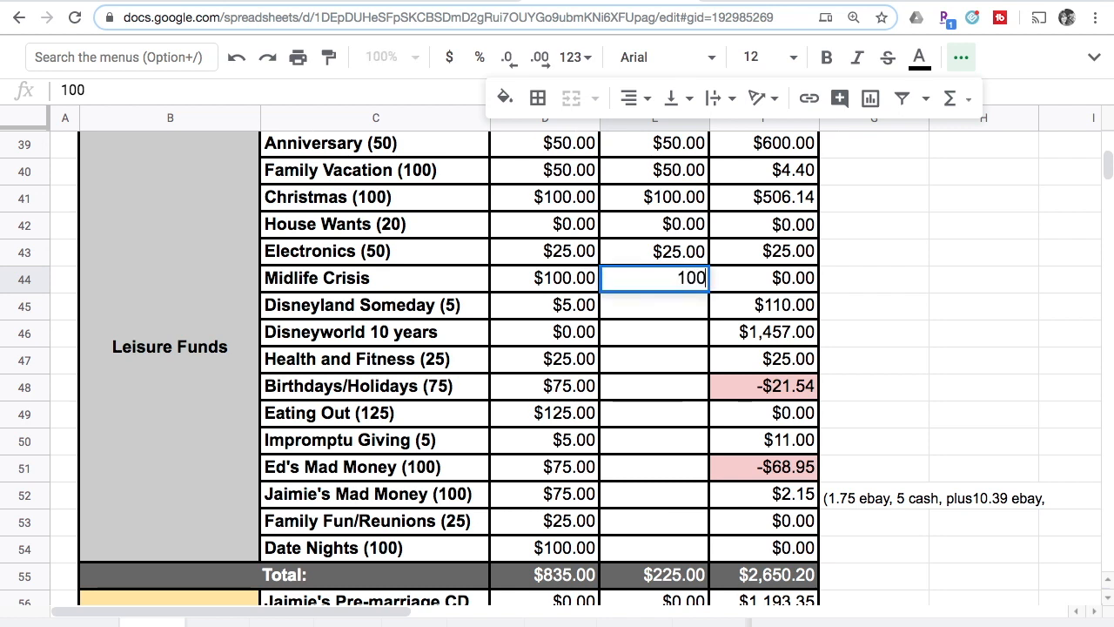
{"action": "key", "text": "Tab"}
{"action": "type", "text": "100"}
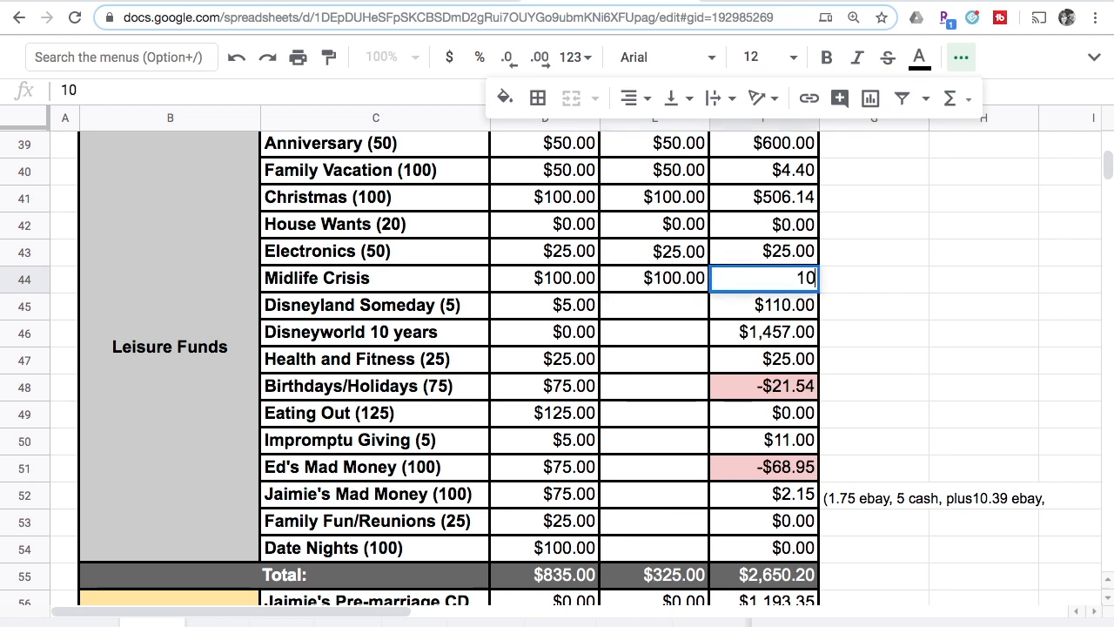
{"action": "key", "text": "Return"}
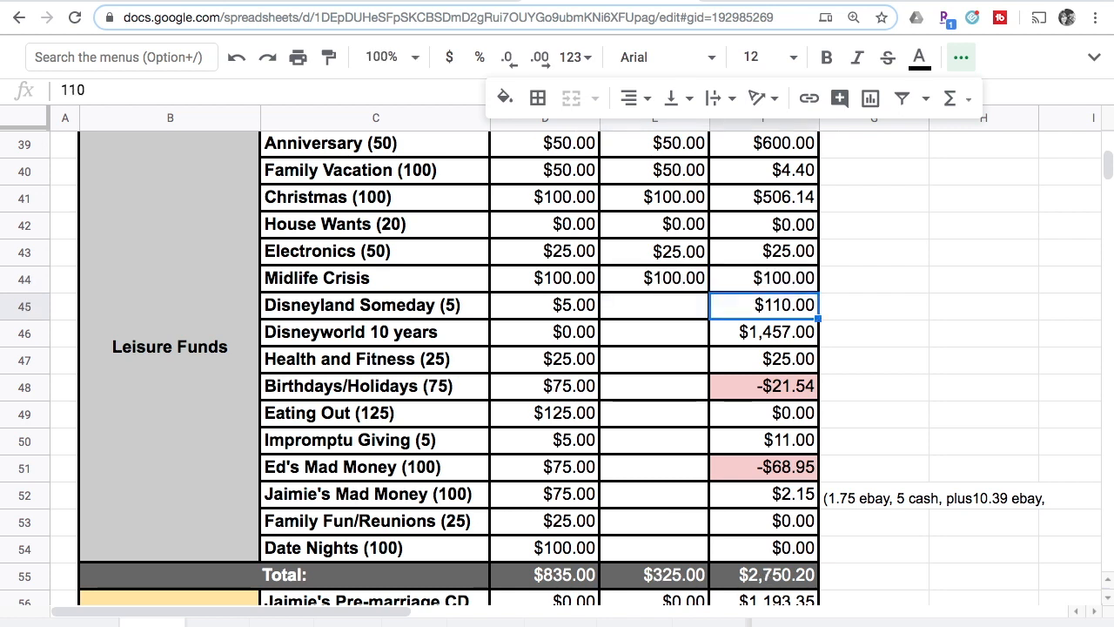
{"action": "key", "text": "Up"}
{"action": "key", "text": "Left"}
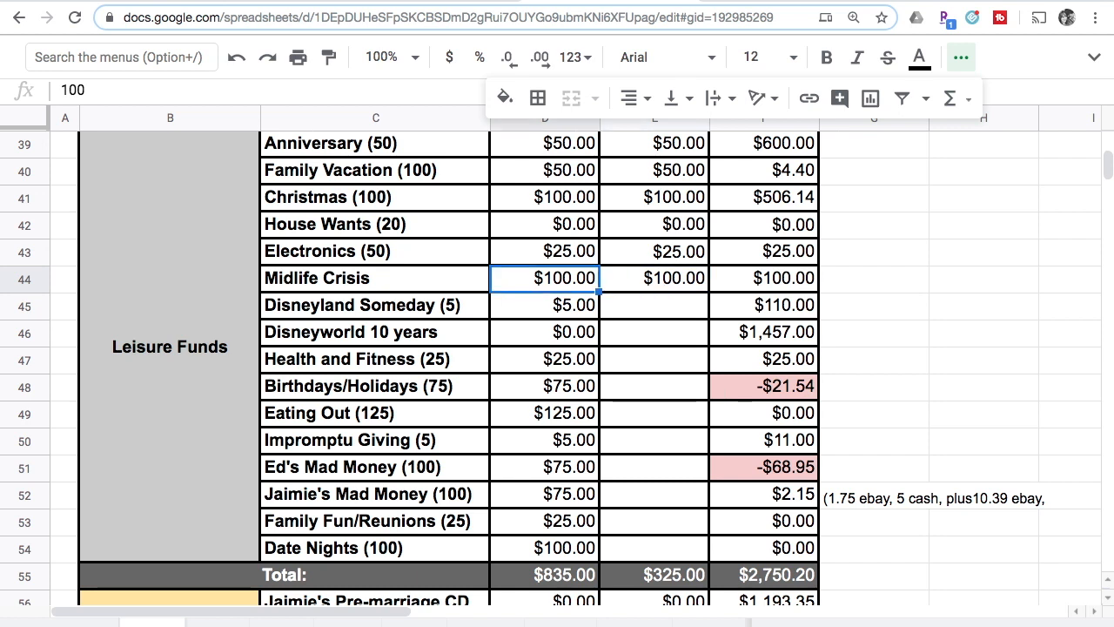
- Record a payment of 5 for Disneyland Someday in the leisure funds and set its balance to 115
{"action": "left_click", "coordinate": [655, 305]}
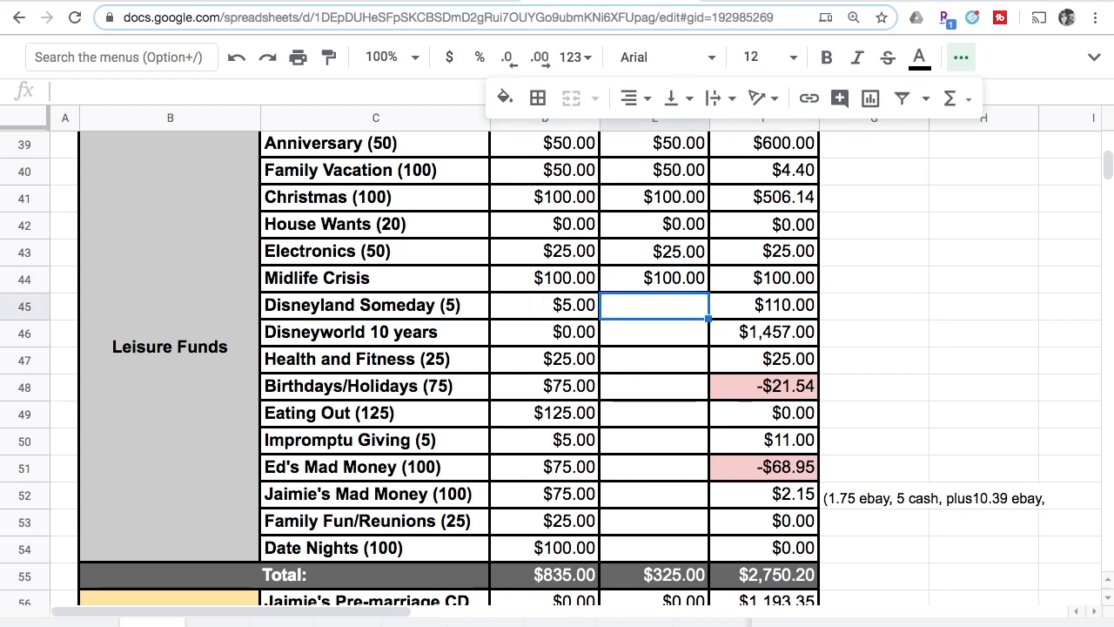
{"action": "scroll", "coordinate": [570, 460], "scroll_direction": "down", "scroll_amount": 1}
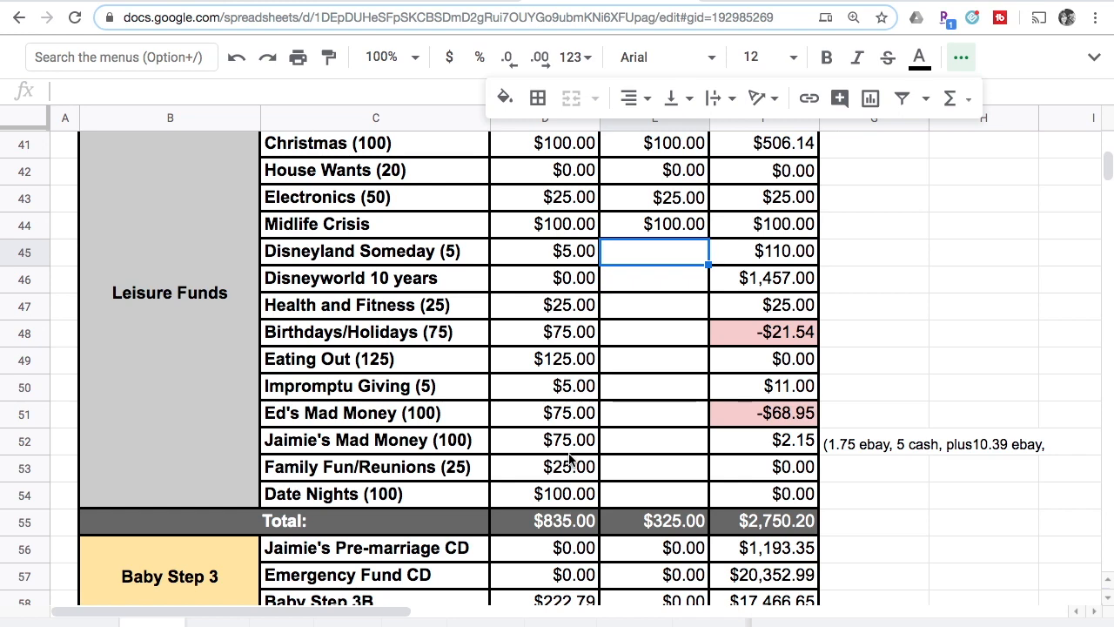
{"action": "scroll", "coordinate": [570, 459], "scroll_direction": "down", "scroll_amount": 1}
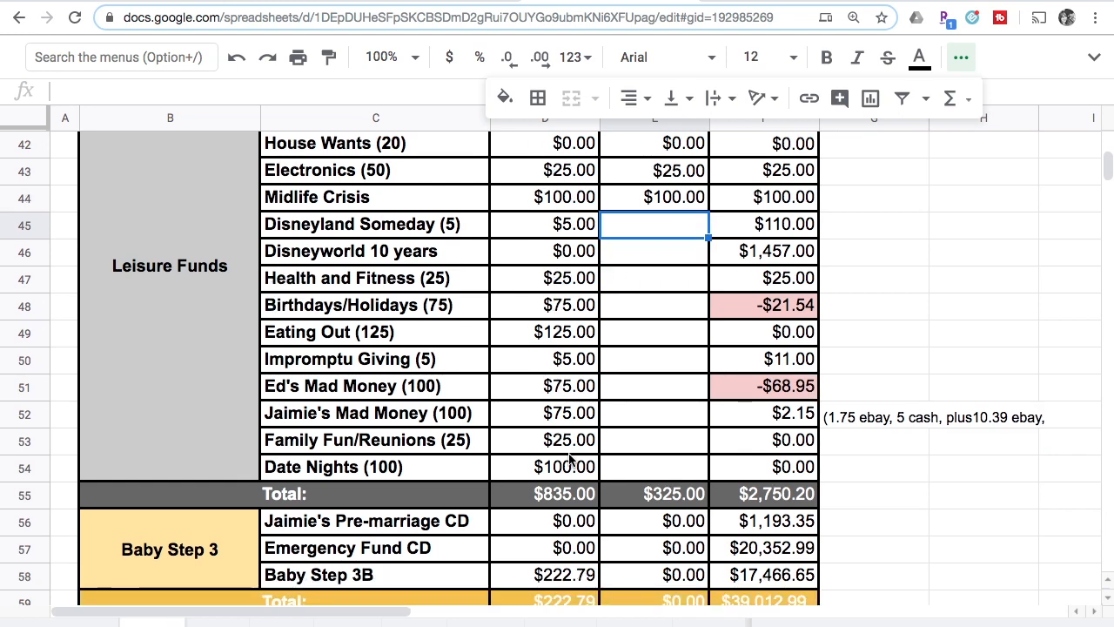
{"action": "scroll", "coordinate": [570, 460], "scroll_direction": "down", "scroll_amount": 10}
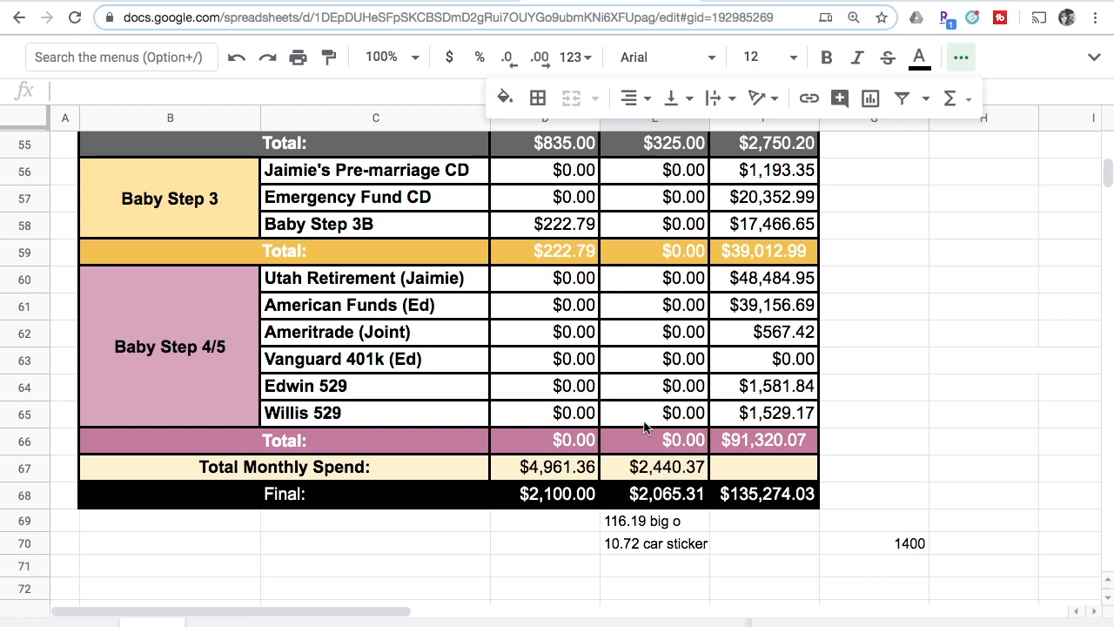
{"action": "scroll", "coordinate": [644, 427], "scroll_direction": "up", "scroll_amount": 5}
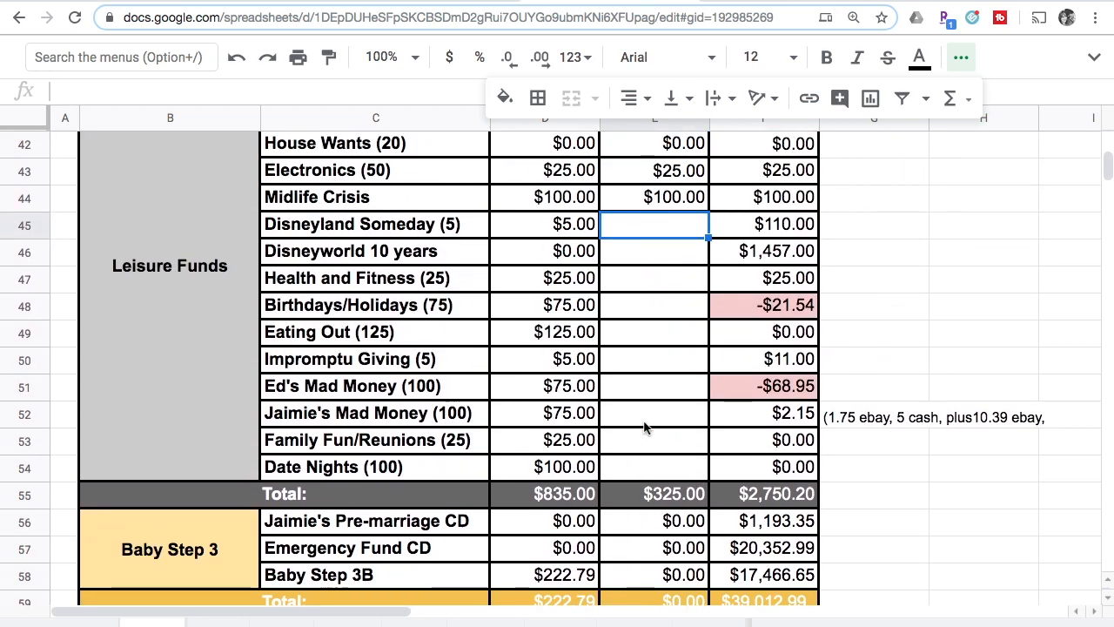
{"action": "type", "text": "5"}
{"action": "key", "text": "Return"}
{"action": "key", "text": "Up"}
{"action": "key", "text": "Right"}
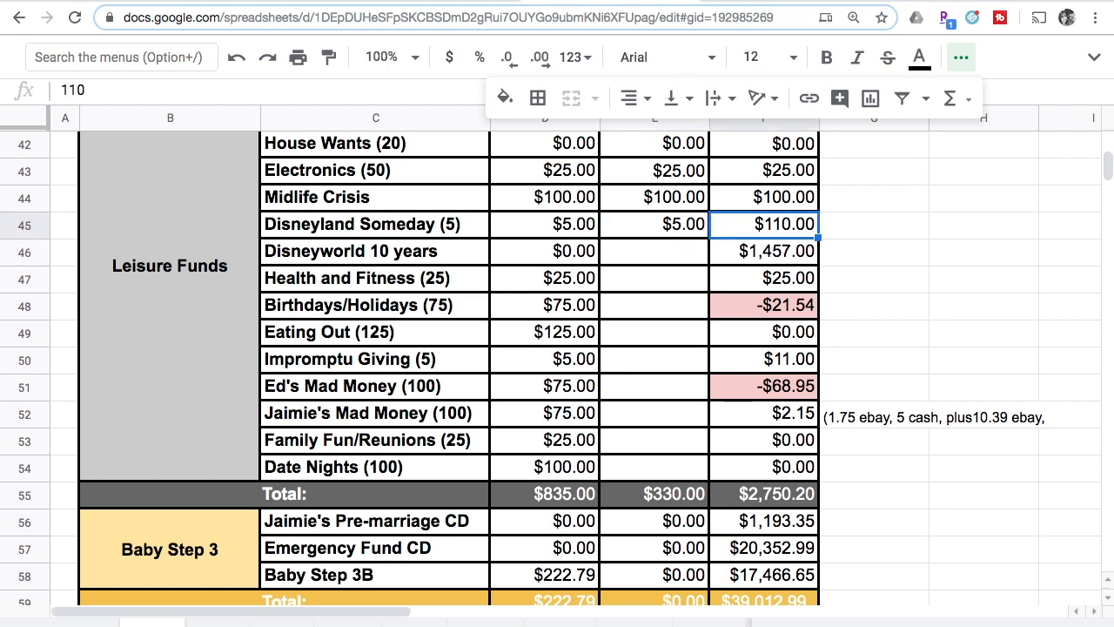
{"action": "type", "text": "115"}
{"action": "key", "text": "Return"}
{"action": "key", "text": "Up"}
{"action": "key", "text": "Left"}
{"action": "key", "text": "Down"}
{"action": "key", "text": "Up"}
{"action": "key", "text": "Right"}
{"action": "key", "text": "Down"}
{"action": "key", "text": "Up"}
{"action": "left_click", "coordinate": [654, 224]}
{"action": "left_click", "coordinate": [655, 251]}
{"action": "left_click", "coordinate": [765, 224]}
{"action": "left_click", "coordinate": [655, 225]}
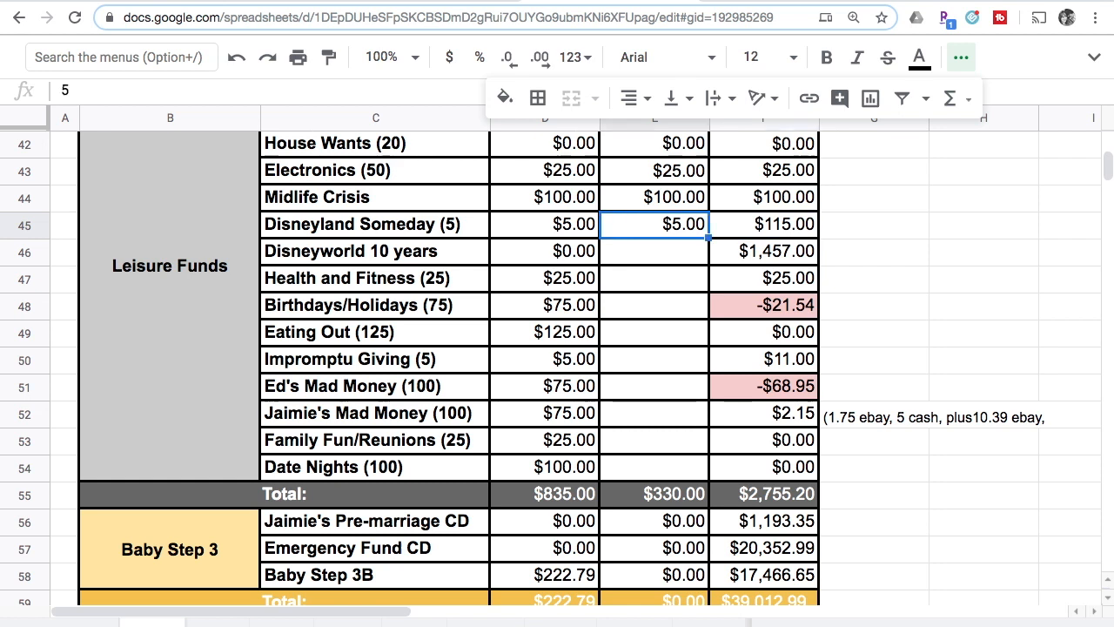
- Record a payment of 0 for Disneyworld 10 years in the leisure funds
{"action": "left_click", "coordinate": [654, 252]}
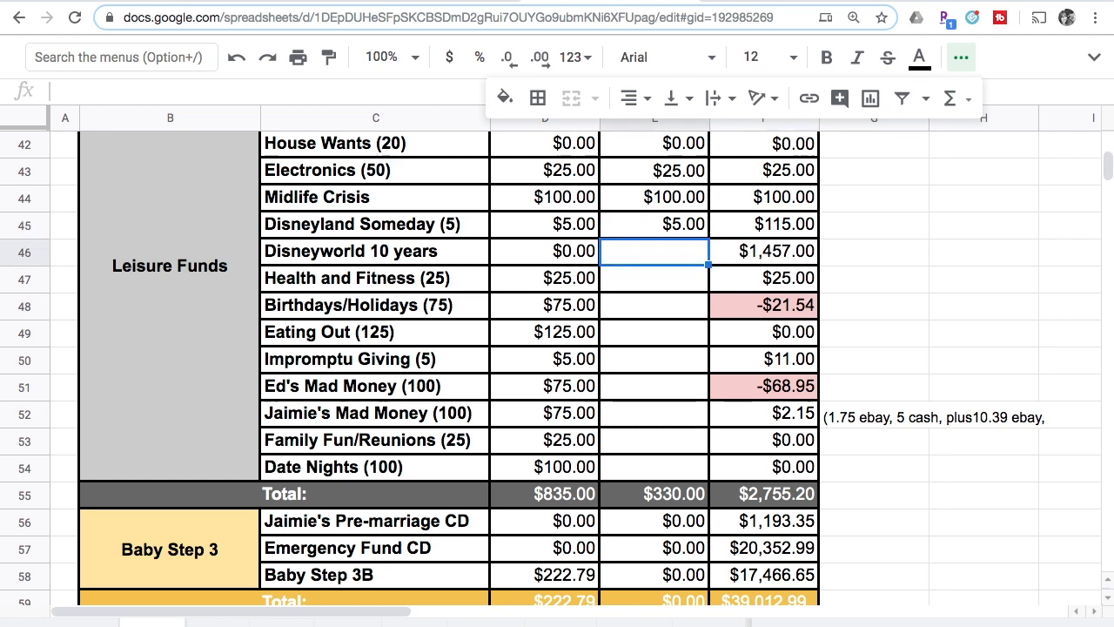
{"action": "type", "text": "0"}
{"action": "key", "text": "Return"}
{"action": "key", "text": "Up"}
{"action": "left_click", "coordinate": [765, 251]}
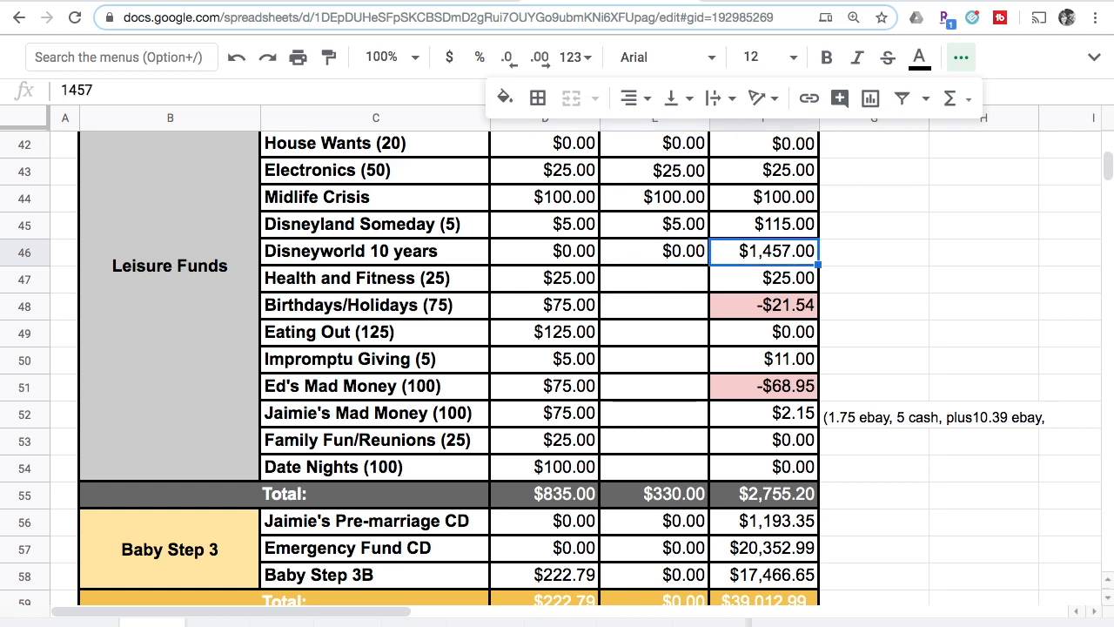
{"action": "left_click", "coordinate": [655, 252]}
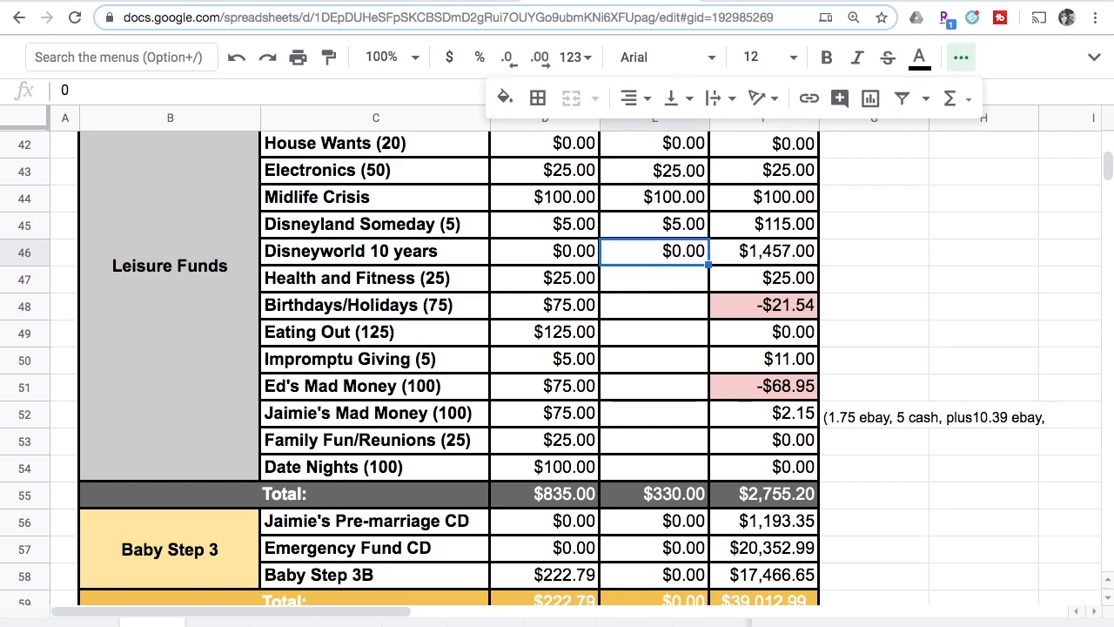
- Record a payment of 0 for Health and Fitness in the leisure funds
{"action": "left_click", "coordinate": [654, 279]}
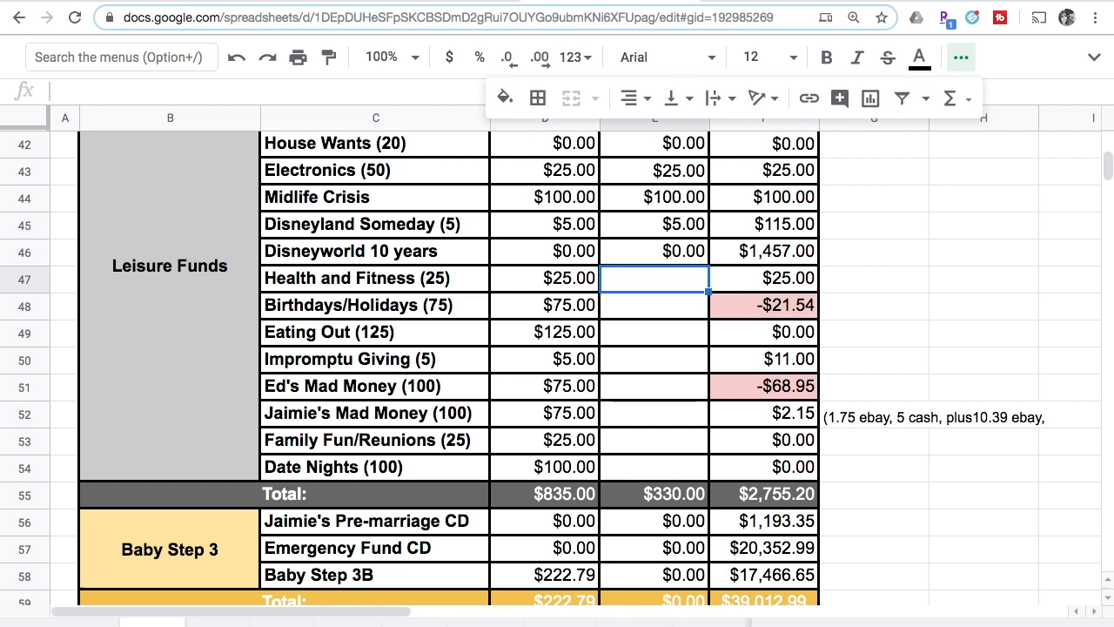
{"action": "type", "text": "0"}
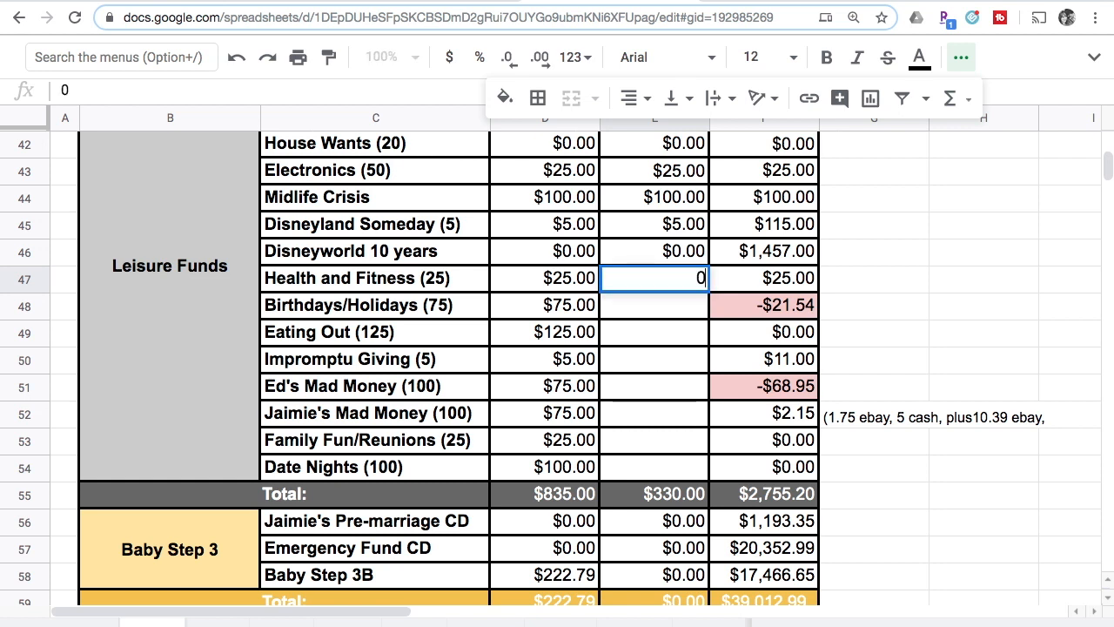
{"action": "key", "text": "Return"}
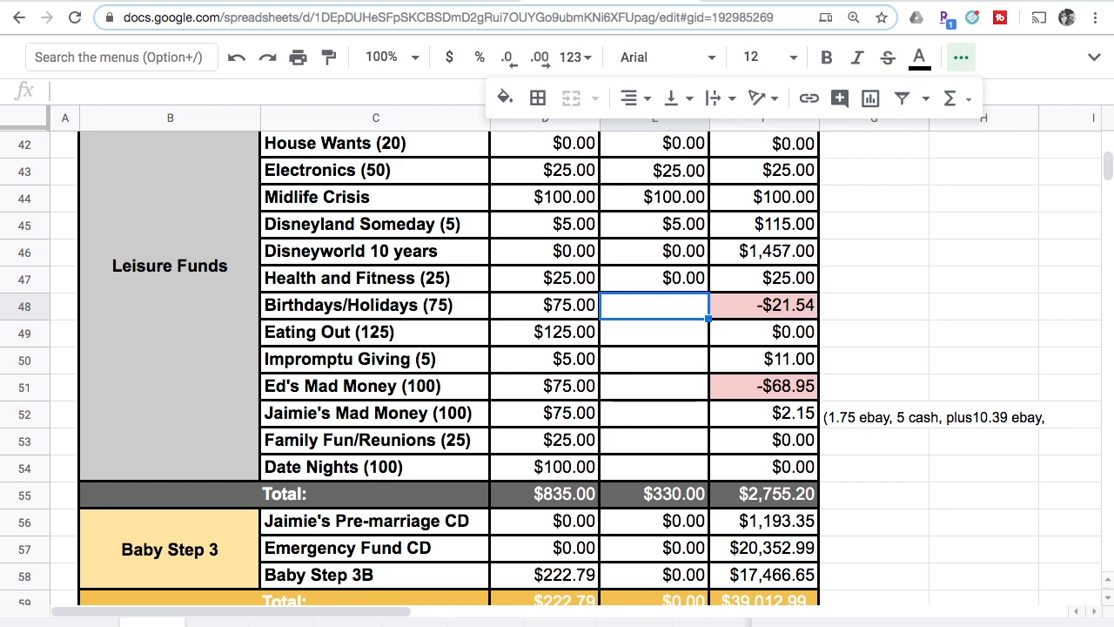
- Record a payment of 40 for Birthdays/Holidays in the leisure funds
{"action": "key", "text": "Up"}
{"action": "key", "text": "Down"}
{"action": "type", "text": "40"}
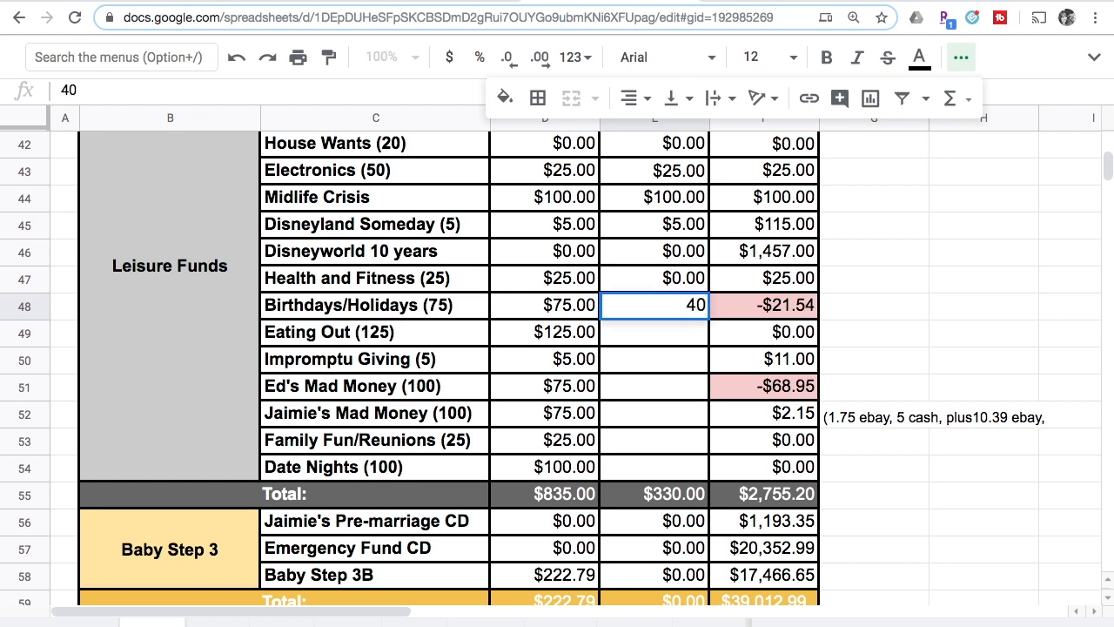
{"action": "key", "text": "Return"}
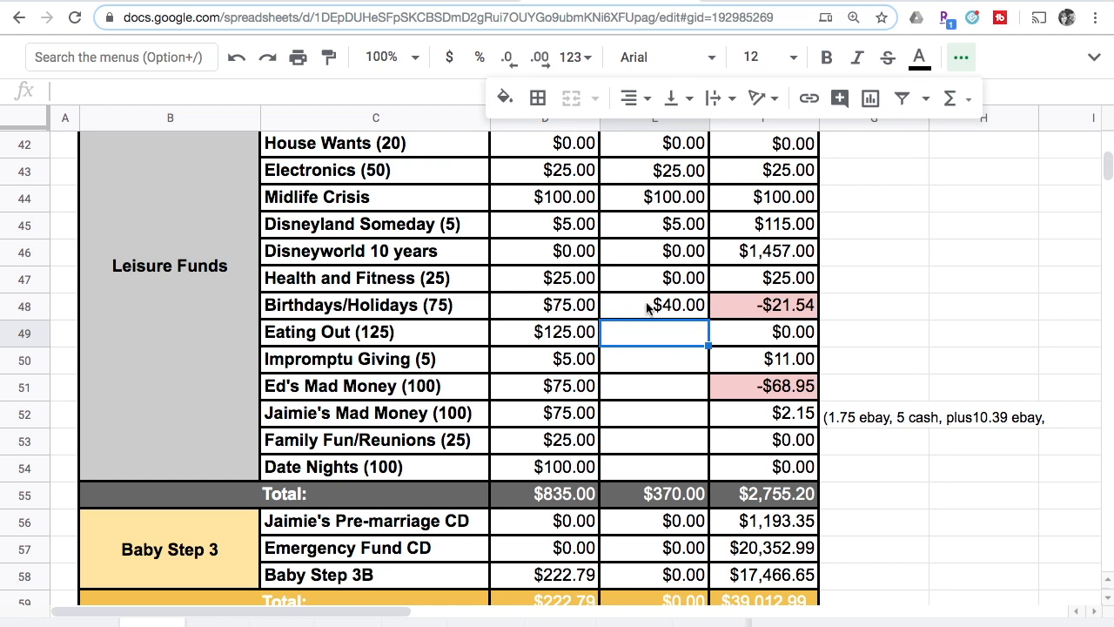
{"action": "left_click", "coordinate": [673, 307]}
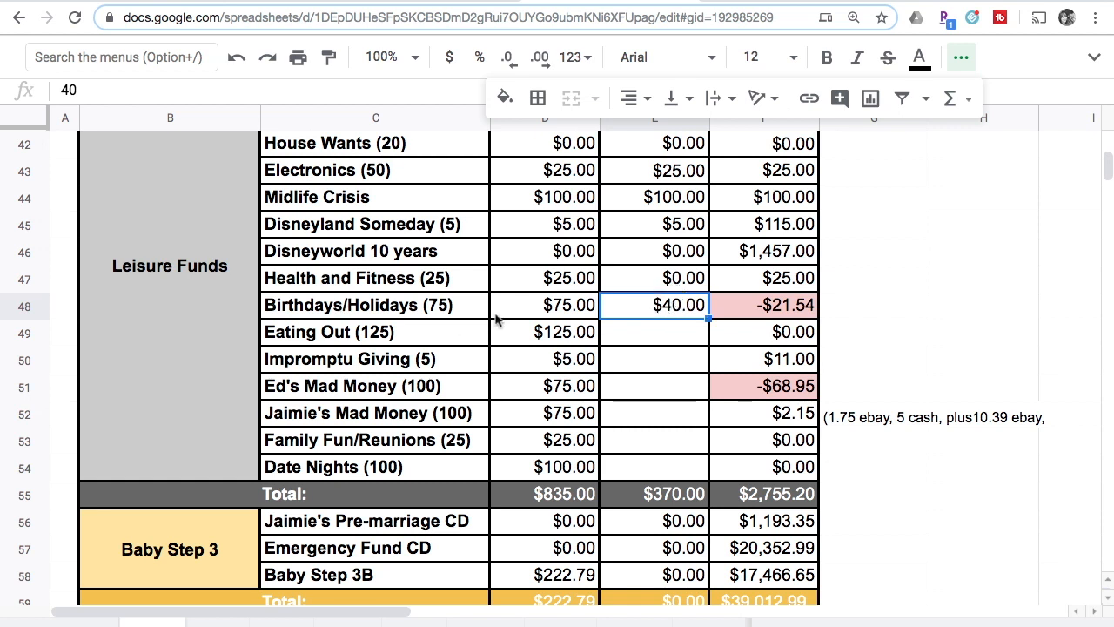
{"action": "left_click", "coordinate": [653, 314]}
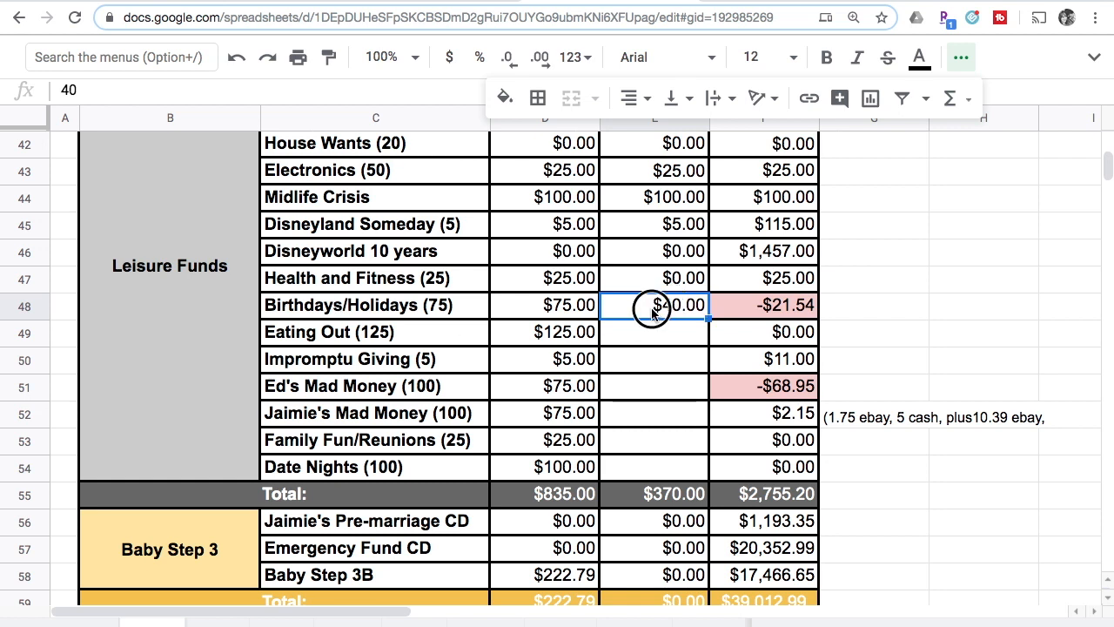
{"action": "left_click", "coordinate": [666, 315]}
{"action": "left_click", "coordinate": [777, 318], "text": "shift"}
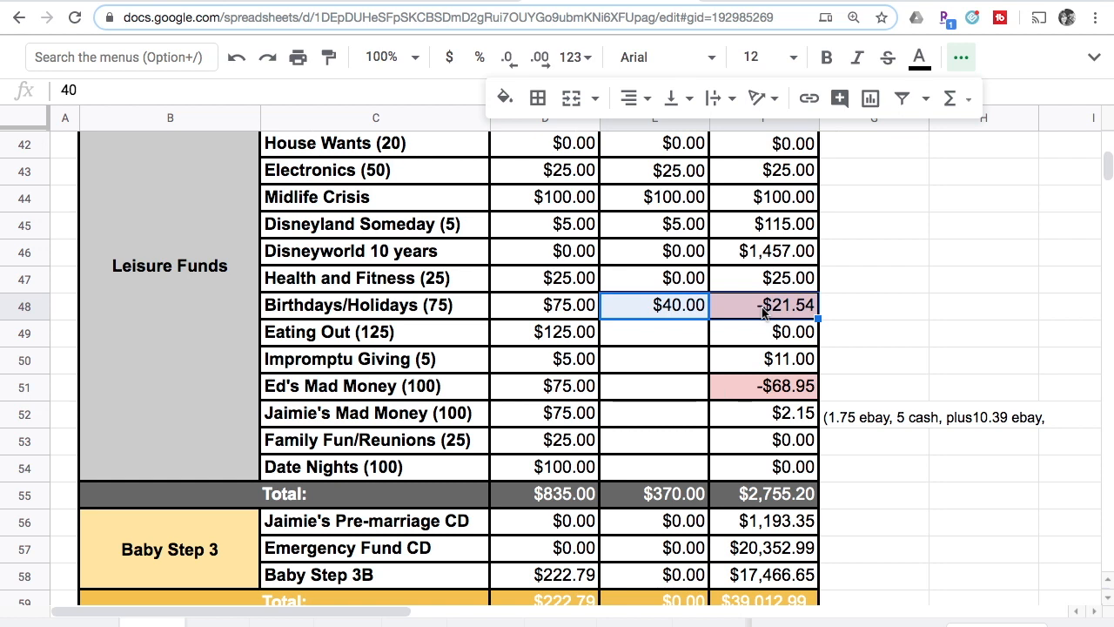
- Set the Birthdays/Holidays balance to 18.46 and reset that cell's fill color
{"action": "left_click", "coordinate": [763, 312]}
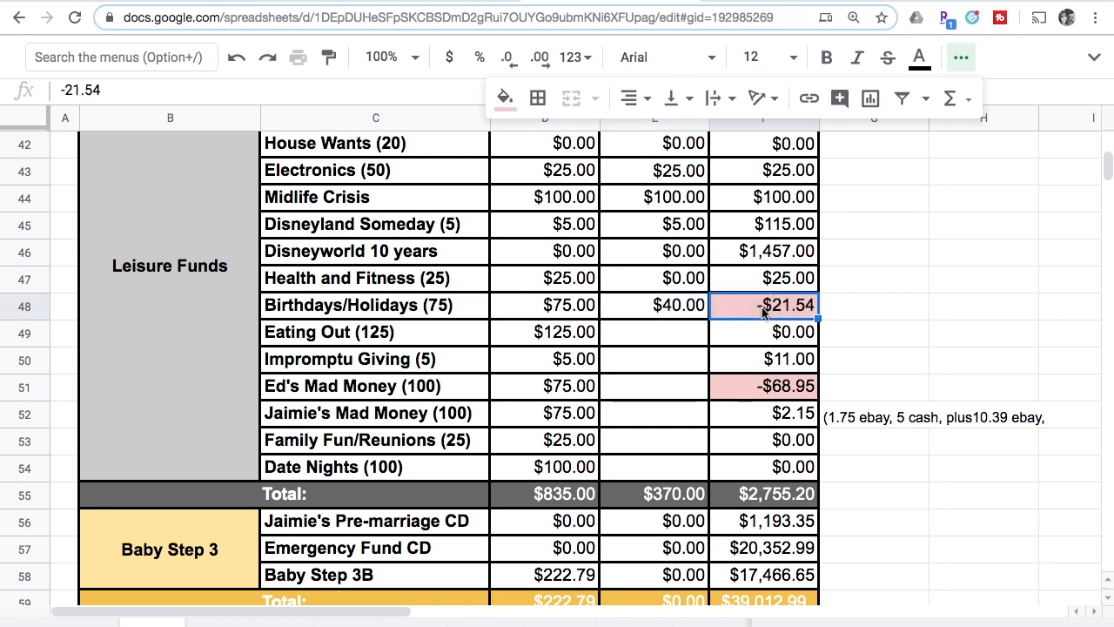
{"action": "type", "text": "18"}
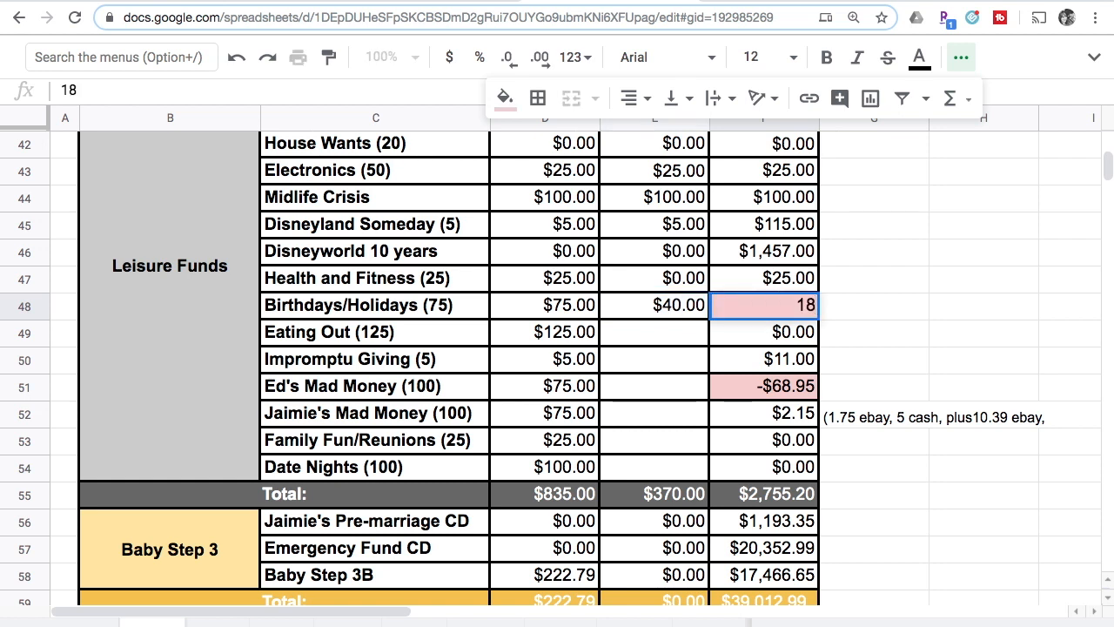
{"action": "type", "text": ".46"}
{"action": "key", "text": "Return"}
{"action": "key", "text": "Up"}
{"action": "left_click", "coordinate": [505, 97]}
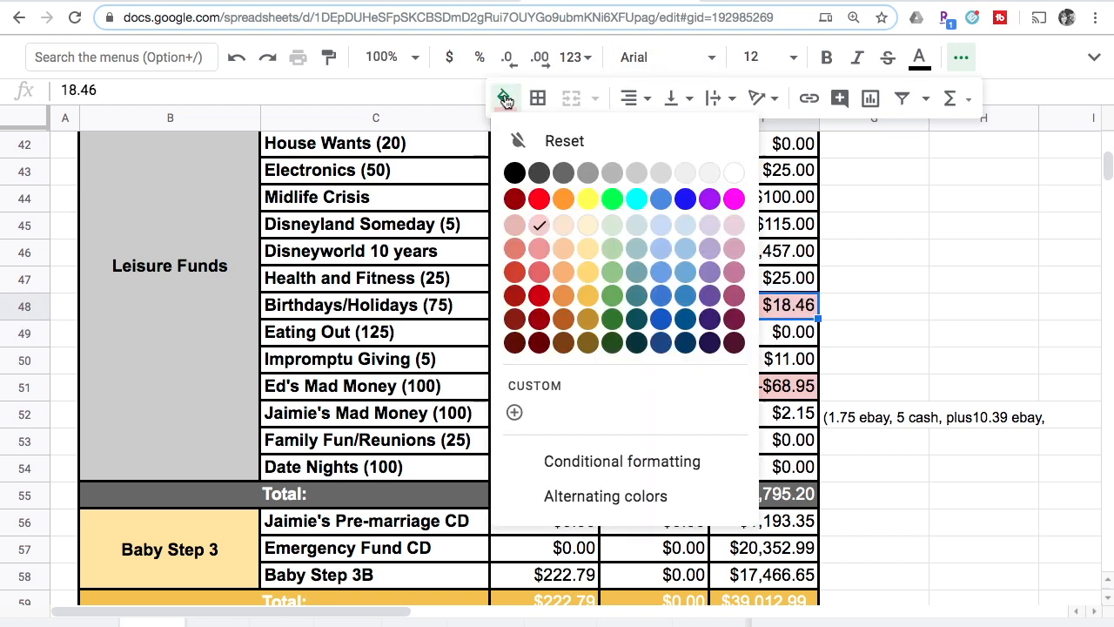
{"action": "left_click", "coordinate": [536, 137]}
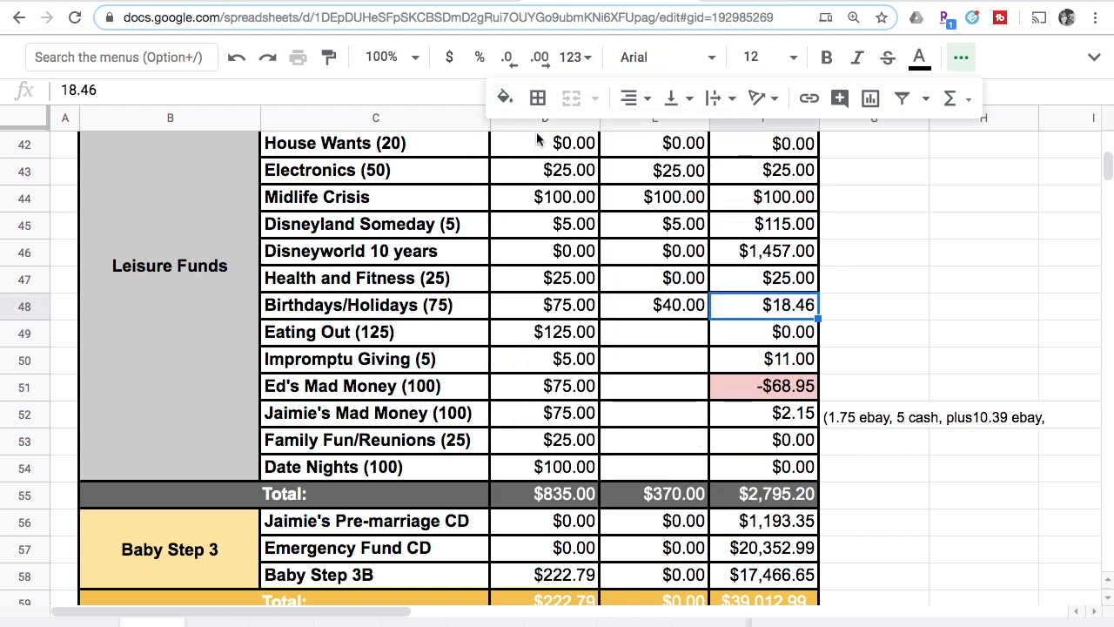
{"action": "left_click", "coordinate": [678, 338]}
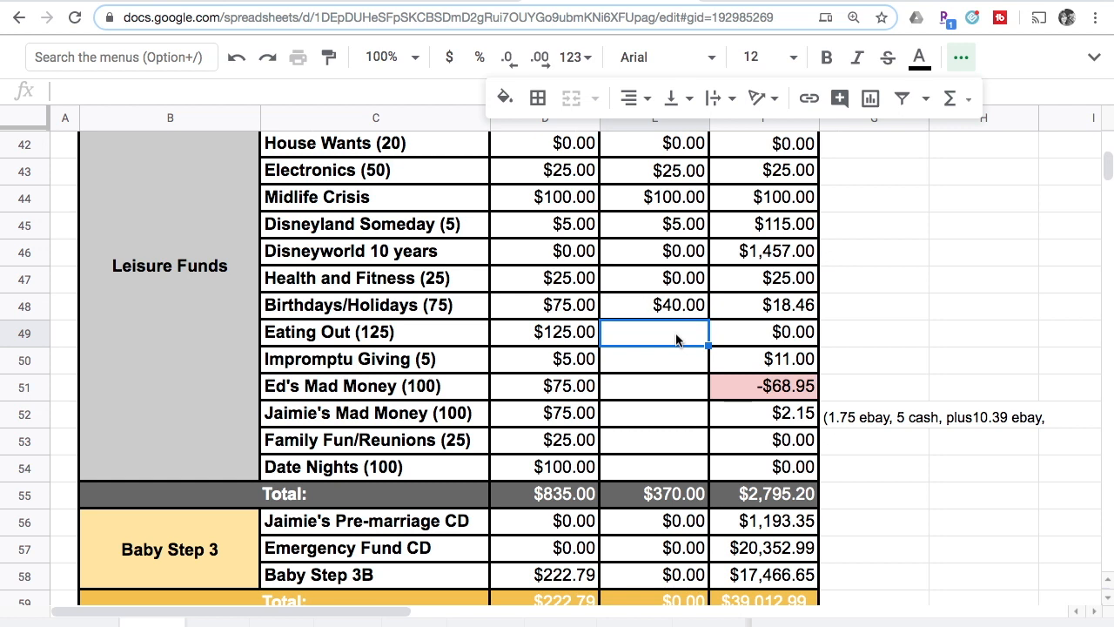
{"action": "key", "text": "Up"}
{"action": "key", "text": "Right"}
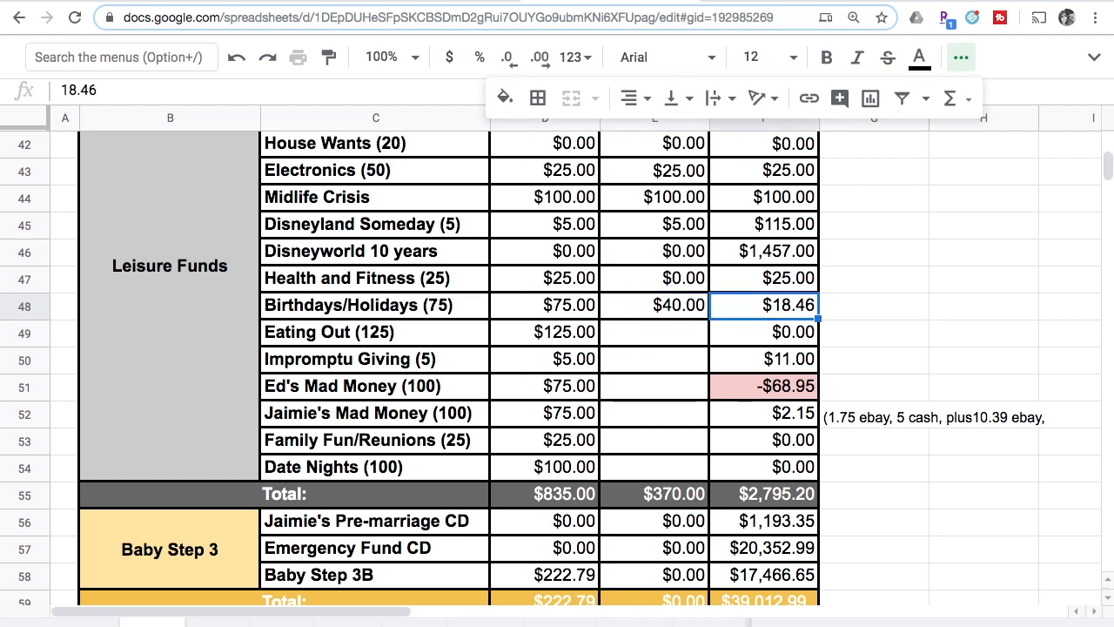
{"action": "left_click", "coordinate": [655, 305]}
- Record a payment of 125 for Eating Out in the leisure funds and set its balance to 125
{"action": "left_click", "coordinate": [655, 332]}
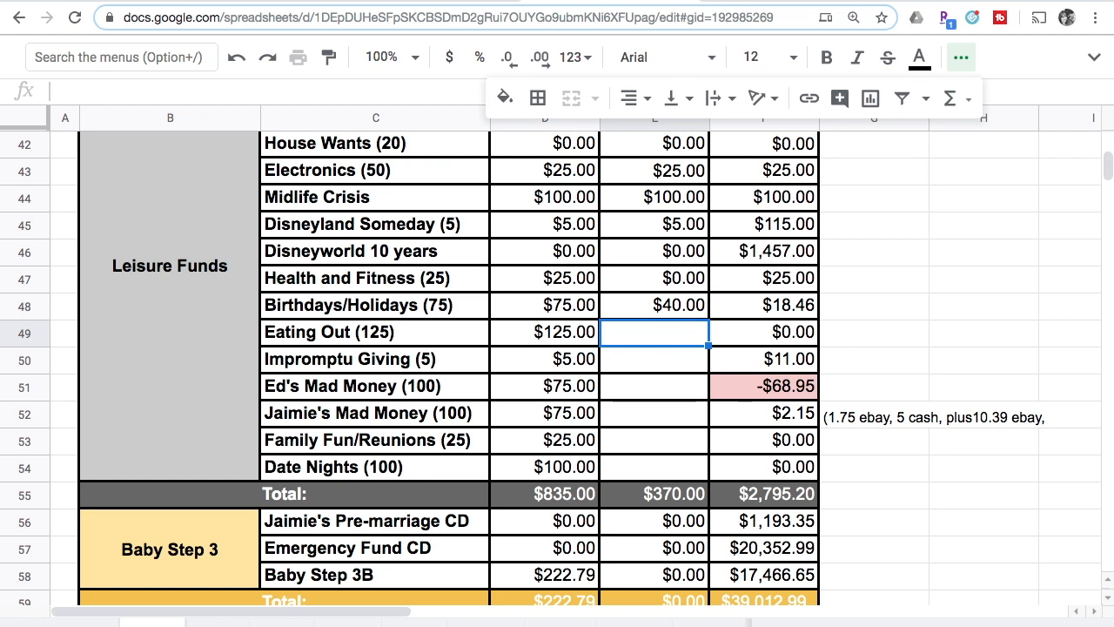
{"action": "type", "text": "125"}
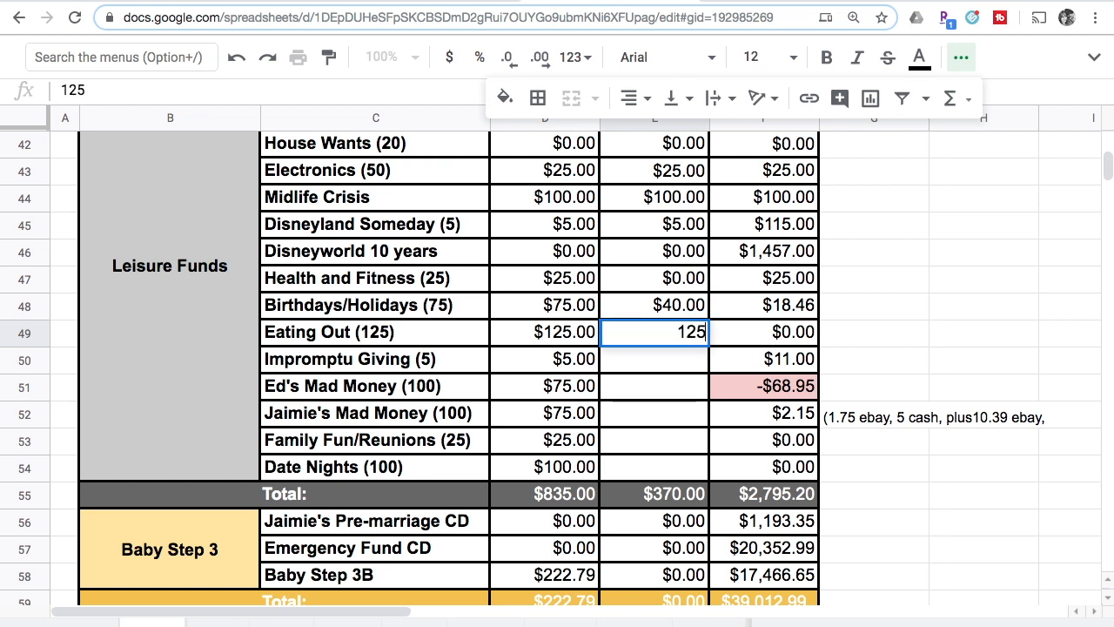
{"action": "key", "text": "Return"}
{"action": "left_click", "coordinate": [655, 332]}
{"action": "left_click", "coordinate": [764, 332]}
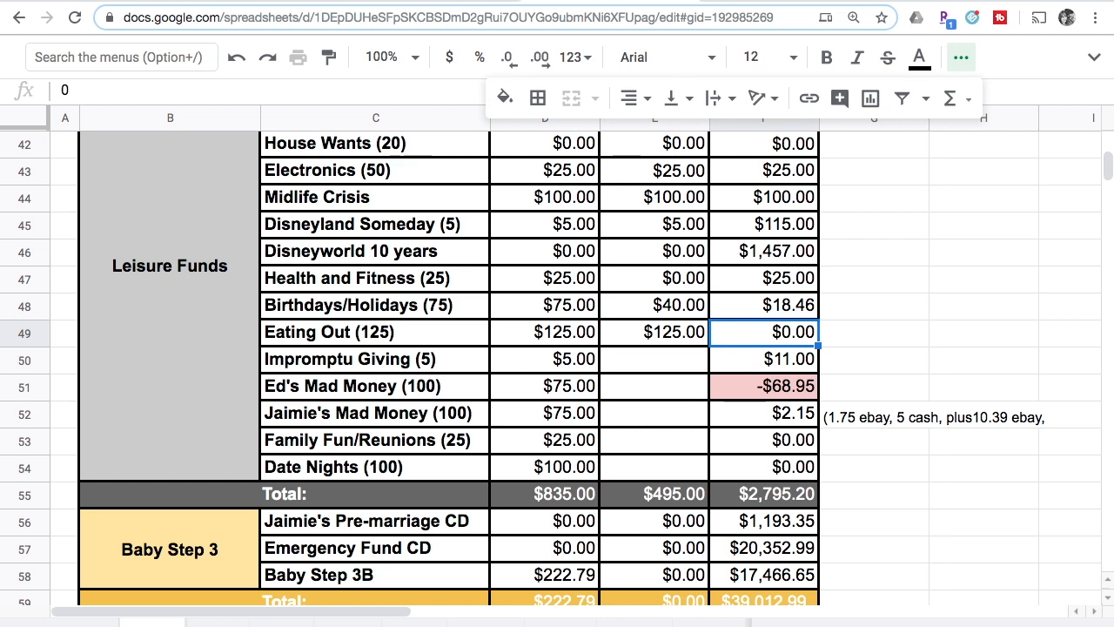
{"action": "type", "text": "125"}
{"action": "key", "text": "Return"}
- Record a payment of 5 for Impromptu Giving in the leisure funds and set its balance to 16
{"action": "left_click", "coordinate": [654, 359]}
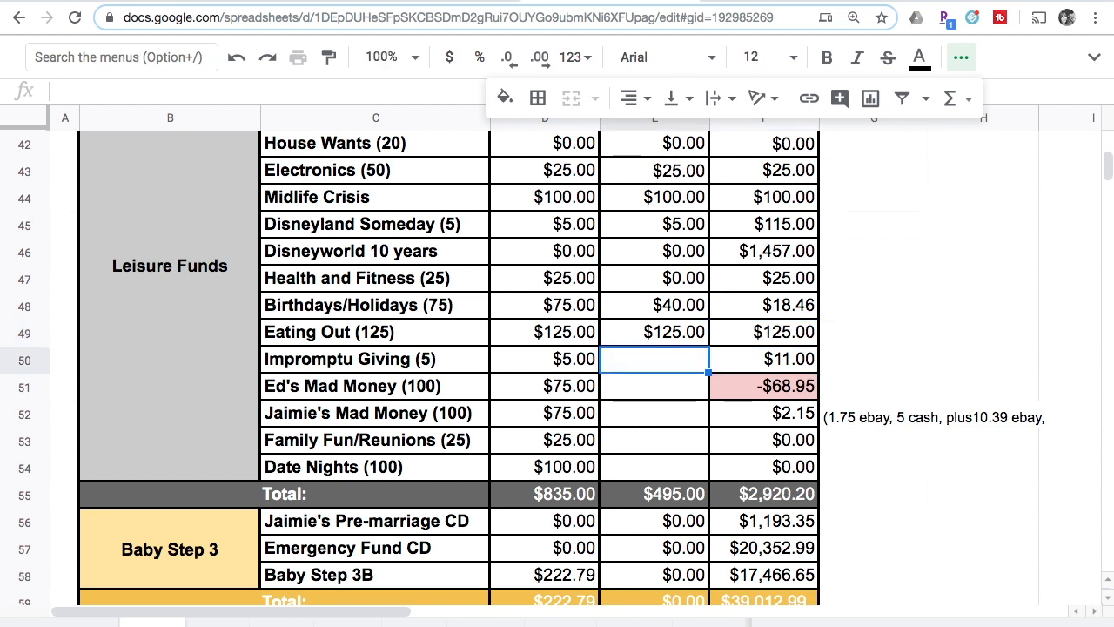
{"action": "type", "text": "5"}
{"action": "key", "text": "Tab"}
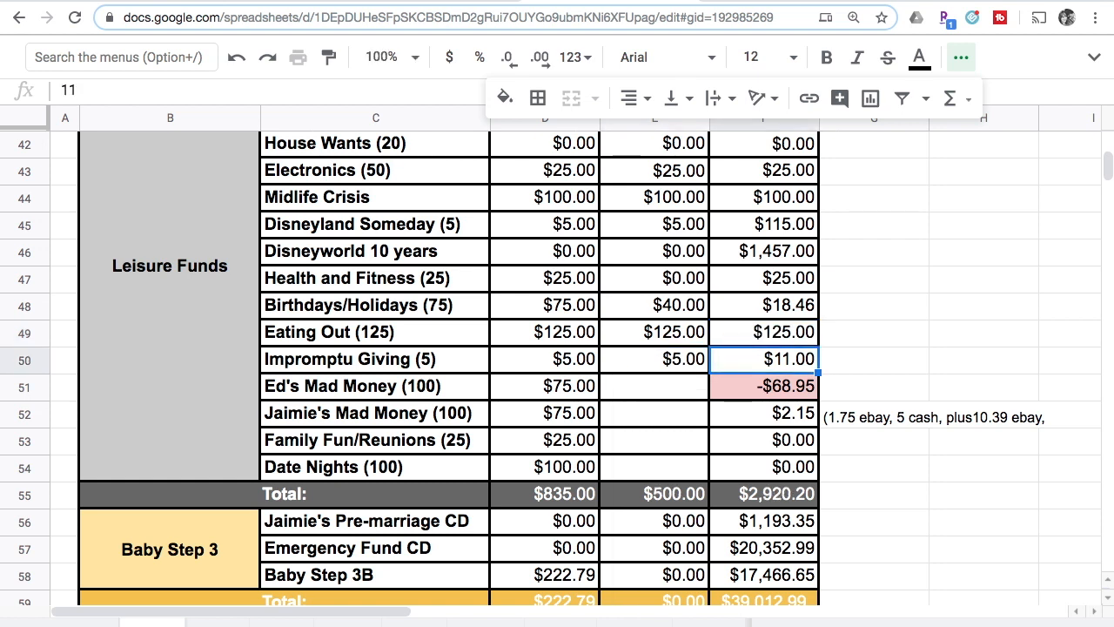
{"action": "type", "text": "16"}
{"action": "key", "text": "Return"}
- Record a payment of 75 for the Mad Money fund in row 51 of the leisure funds
{"action": "left_click", "coordinate": [655, 385]}
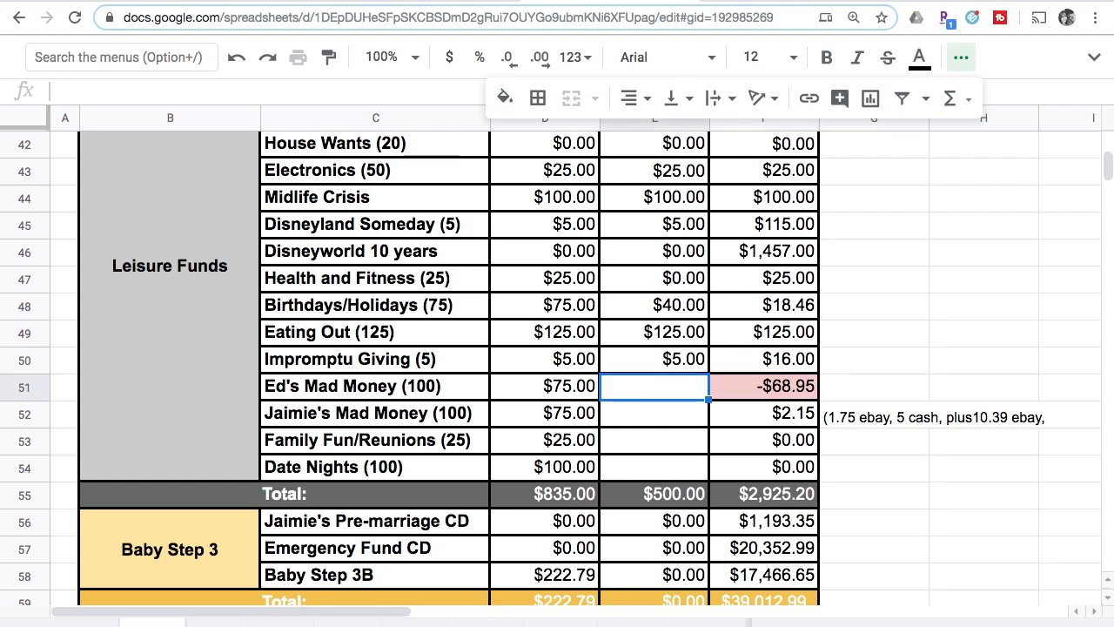
{"action": "type", "text": "75"}
{"action": "key", "text": "Return"}
{"action": "left_click_drag", "start_coordinate": [670, 387], "coordinate": [750, 392]}
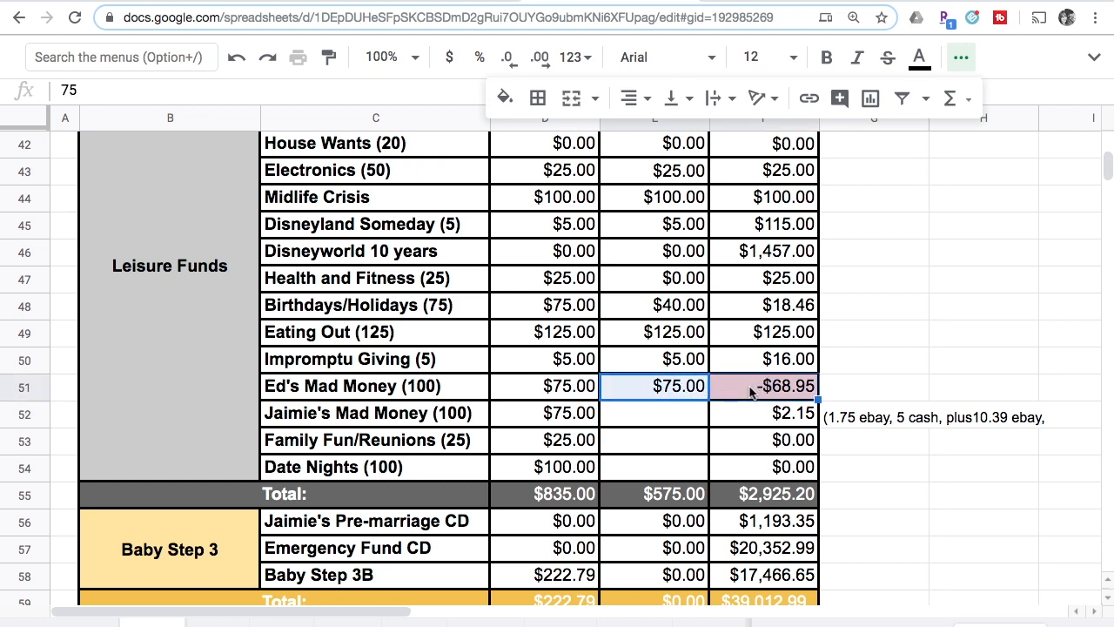
- Set the balance of the Mad Money fund in row 51 to 6.05 and reset that cell's fill color
{"action": "left_click", "coordinate": [759, 389]}
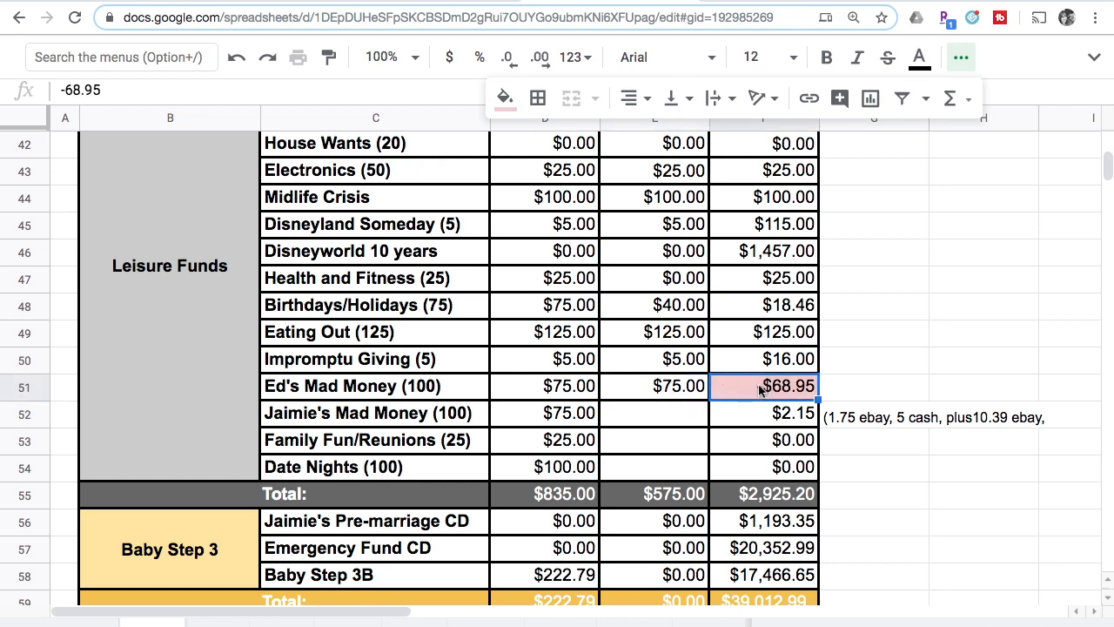
{"action": "type", "text": "6.05"}
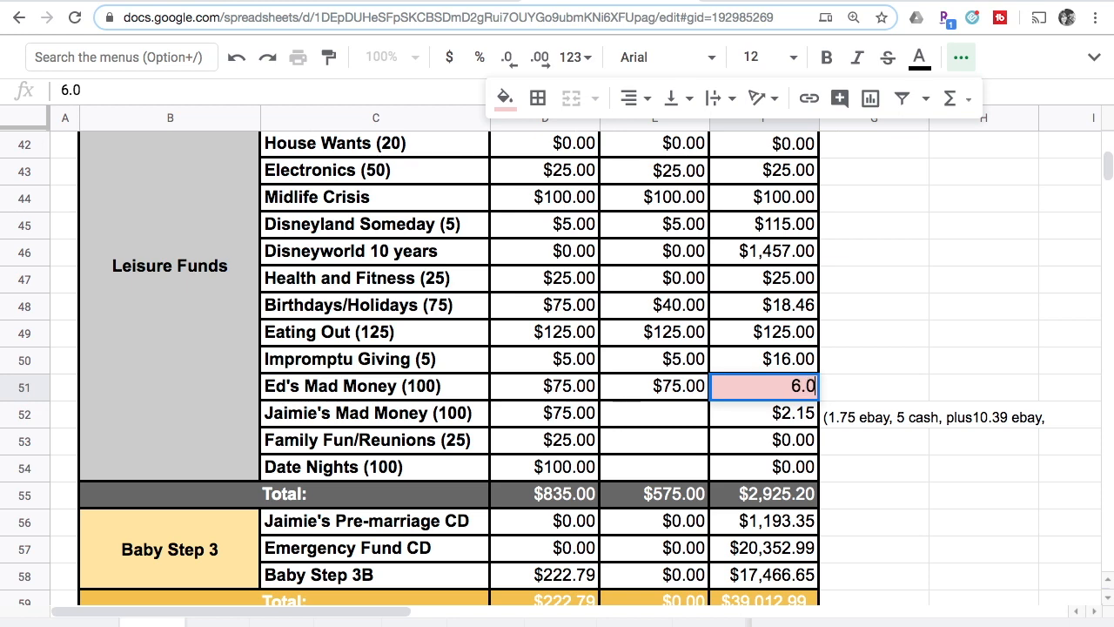
{"action": "key", "text": "Return"}
{"action": "left_click", "coordinate": [759, 390]}
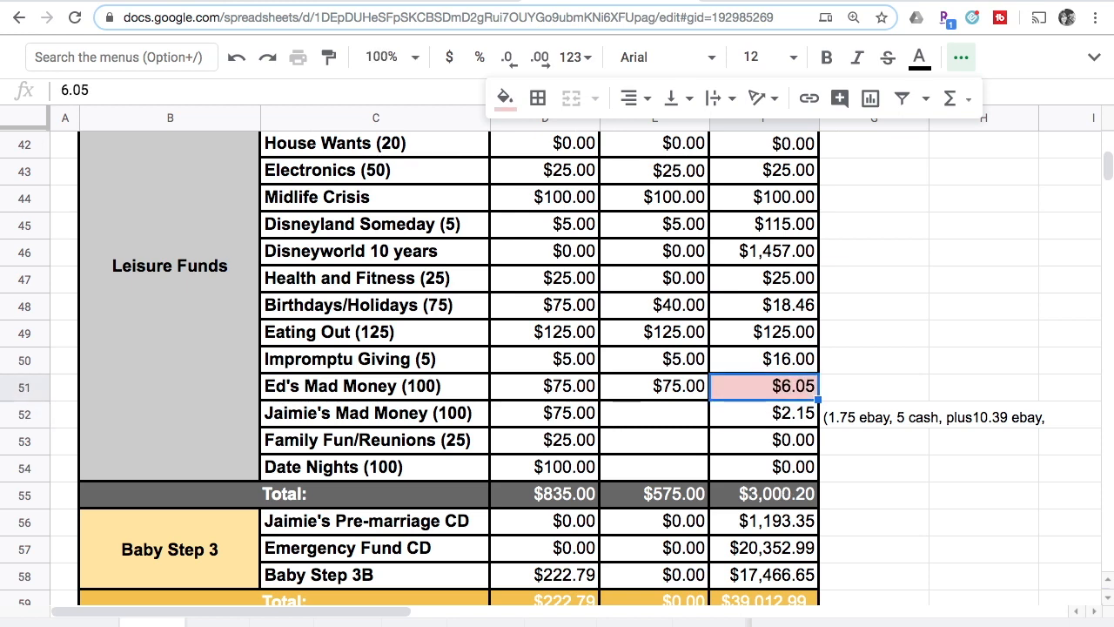
{"action": "left_click", "coordinate": [507, 98]}
{"action": "left_click", "coordinate": [527, 141]}
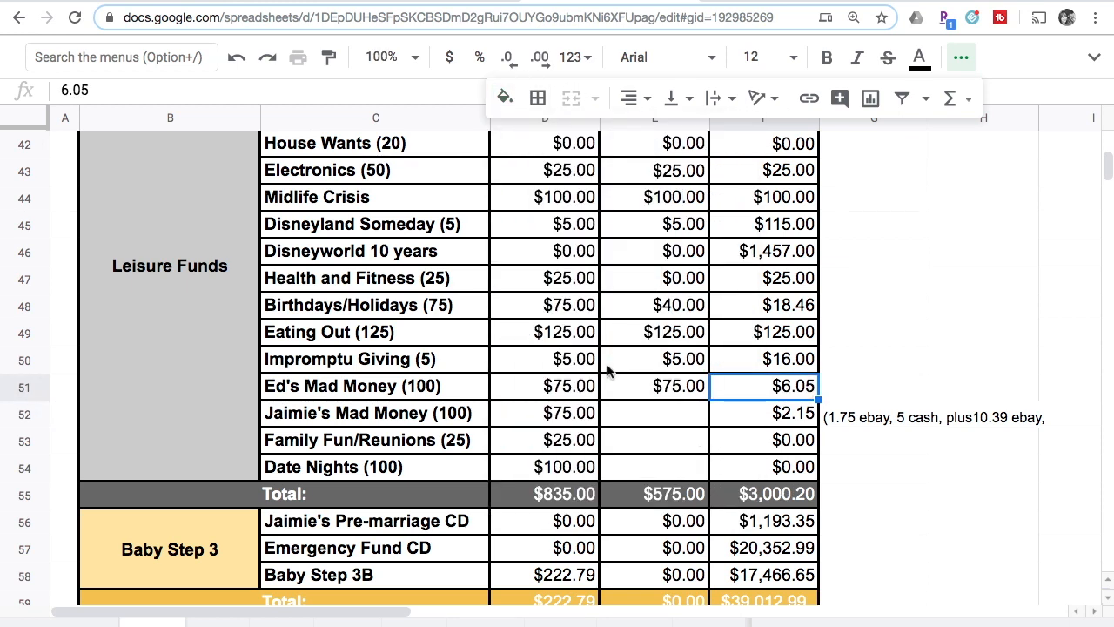
- Record a payment of 75 for the Mad Money fund in row 52 of the leisure funds
{"action": "left_click", "coordinate": [665, 420]}
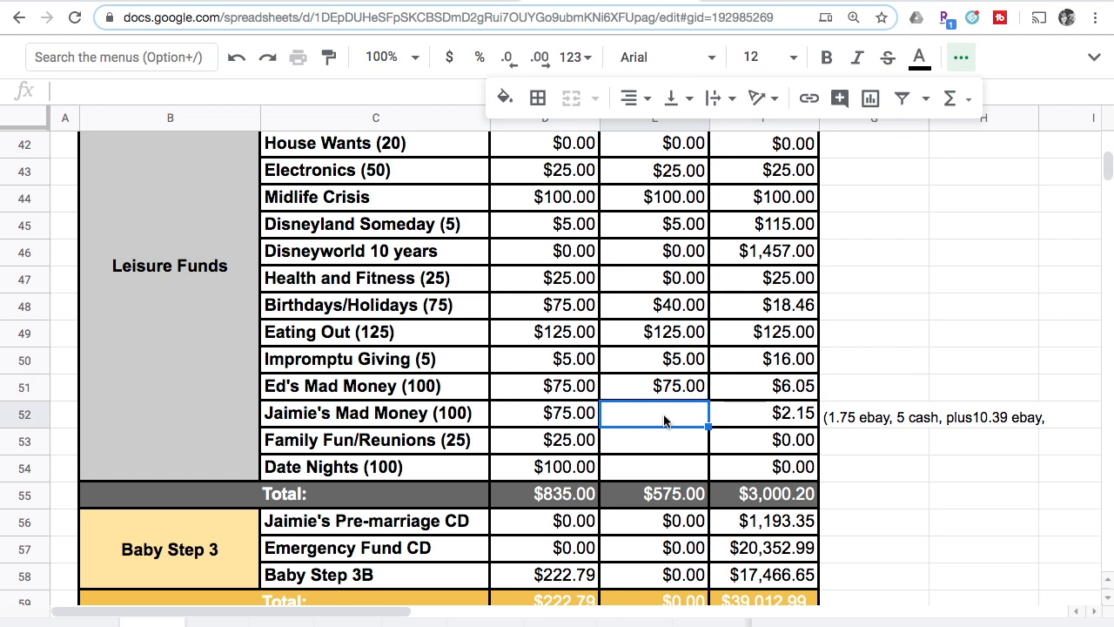
{"action": "scroll", "coordinate": [664, 422], "scroll_direction": "down", "scroll_amount": 1}
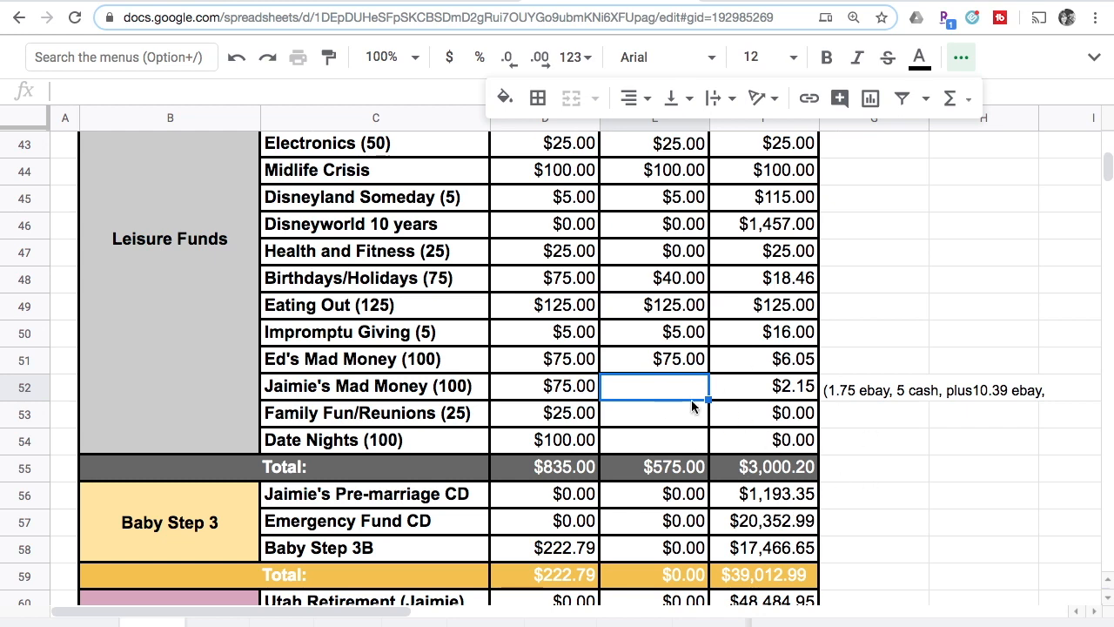
{"action": "scroll", "coordinate": [691, 403], "scroll_direction": "down", "scroll_amount": 2}
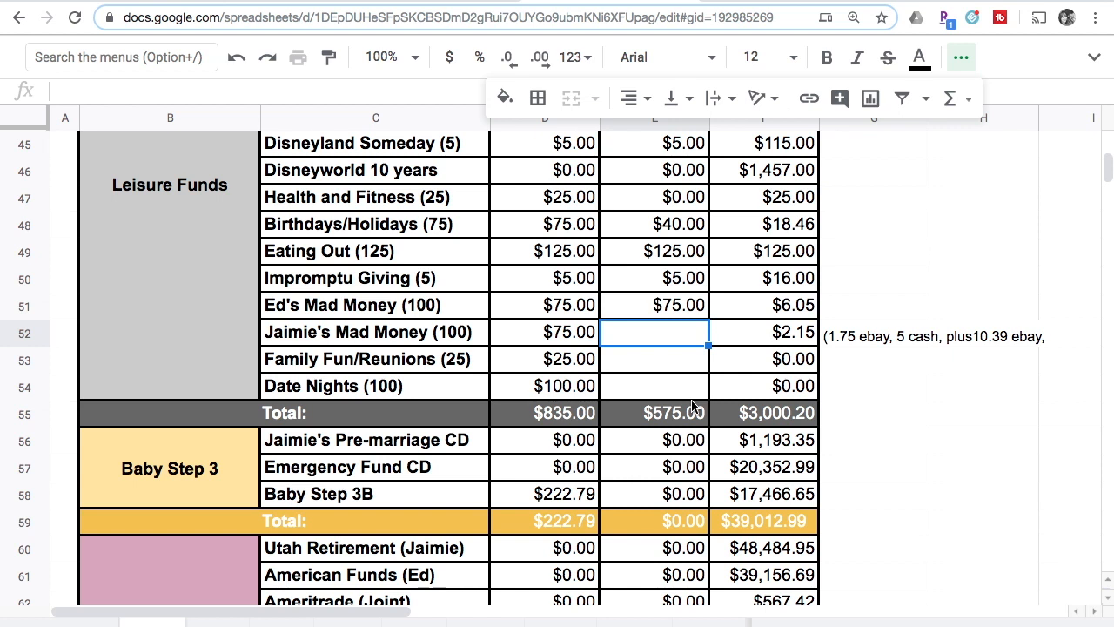
{"action": "type", "text": "65"}
{"action": "key", "text": "BackSpace"}
{"action": "key", "text": "BackSpace"}
{"action": "type", "text": "75"}
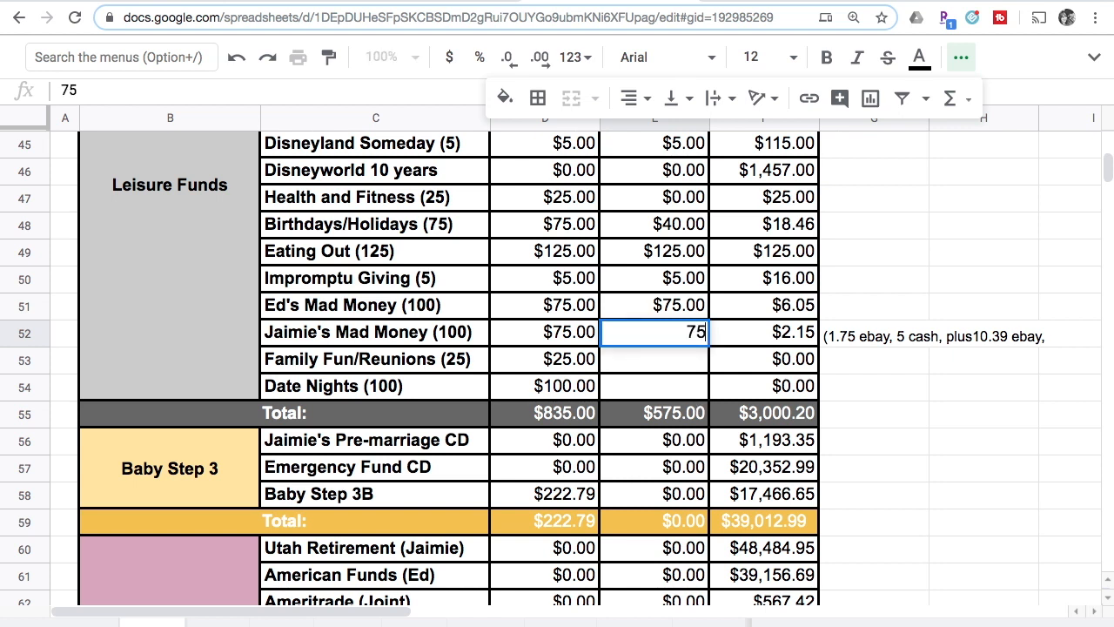
{"action": "key", "text": "Return"}
{"action": "key", "text": "Up"}
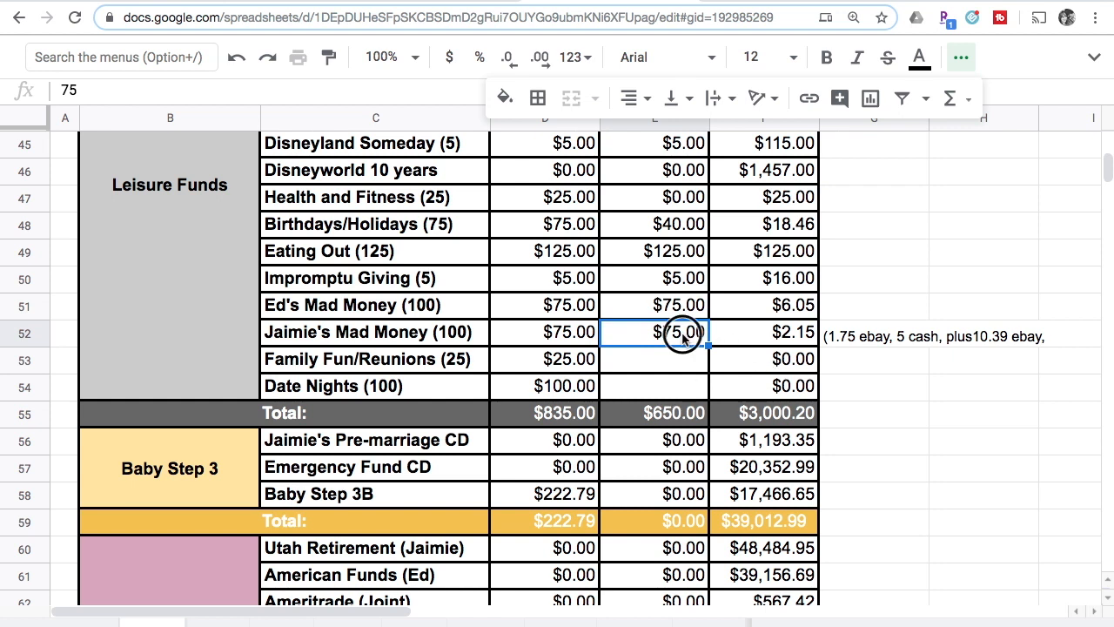
- Set the balance of the Mad Money fund in row 52 to 77.15
{"action": "left_click_drag", "start_coordinate": [688, 338], "coordinate": [753, 333]}
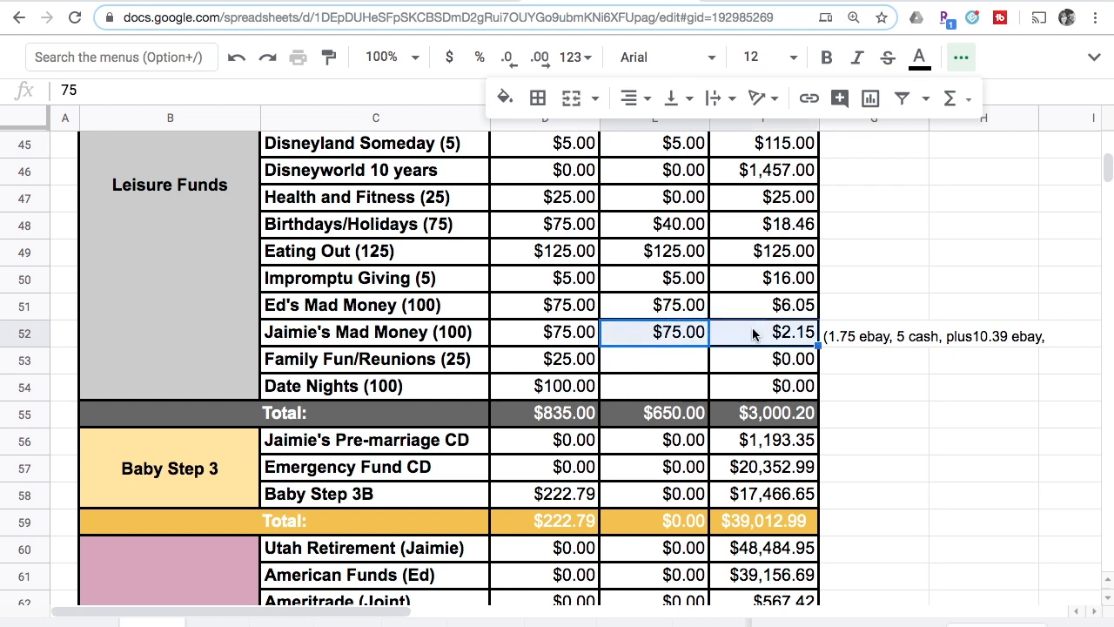
{"action": "left_click", "coordinate": [752, 333]}
{"action": "type", "text": "77.15"}
{"action": "key", "text": "Return"}
- Record a payment of 25 for Family Fun/Reunions in the leisure funds and set its balance to 25
{"action": "key", "text": "Left"}
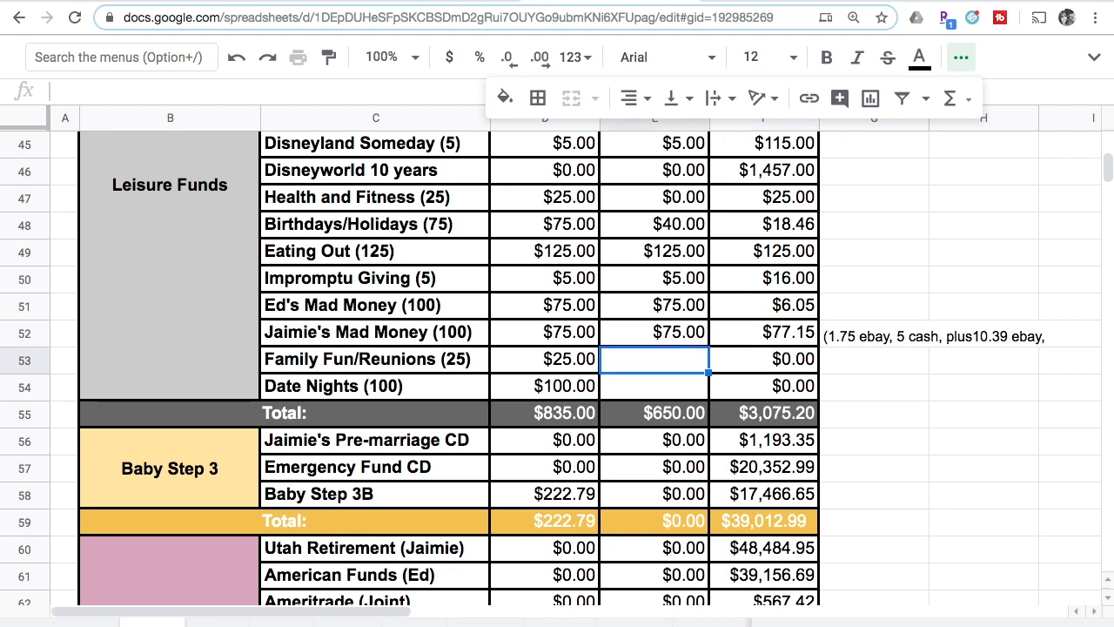
{"action": "type", "text": "25"}
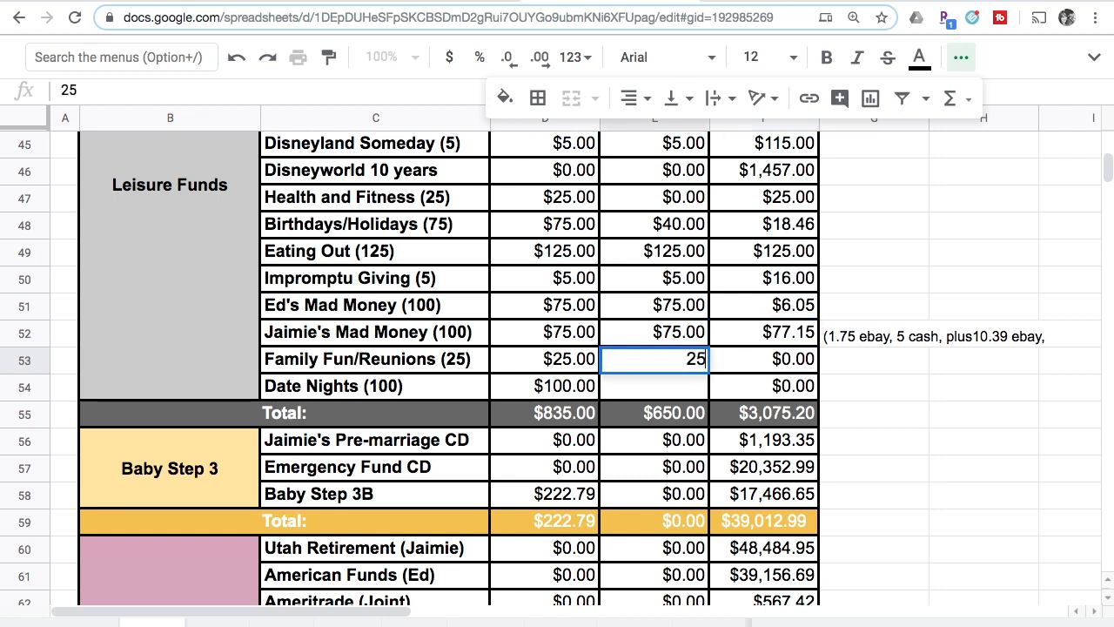
{"action": "key", "text": "Right"}
{"action": "type", "text": "25"}
{"action": "key", "text": "Return"}
- Record a payment of 100 for Date Nights in the leisure funds and set its balance to 100
{"action": "left_click", "coordinate": [655, 385]}
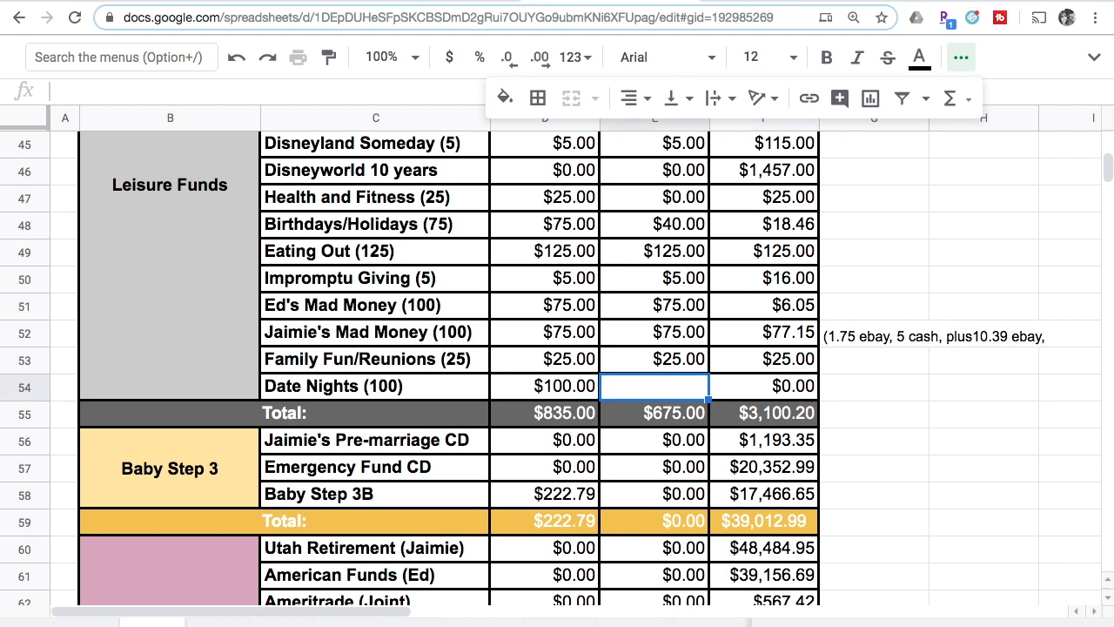
{"action": "type", "text": "100"}
{"action": "key", "text": "Return"}
{"action": "key", "text": "Up"}
{"action": "key", "text": "Right"}
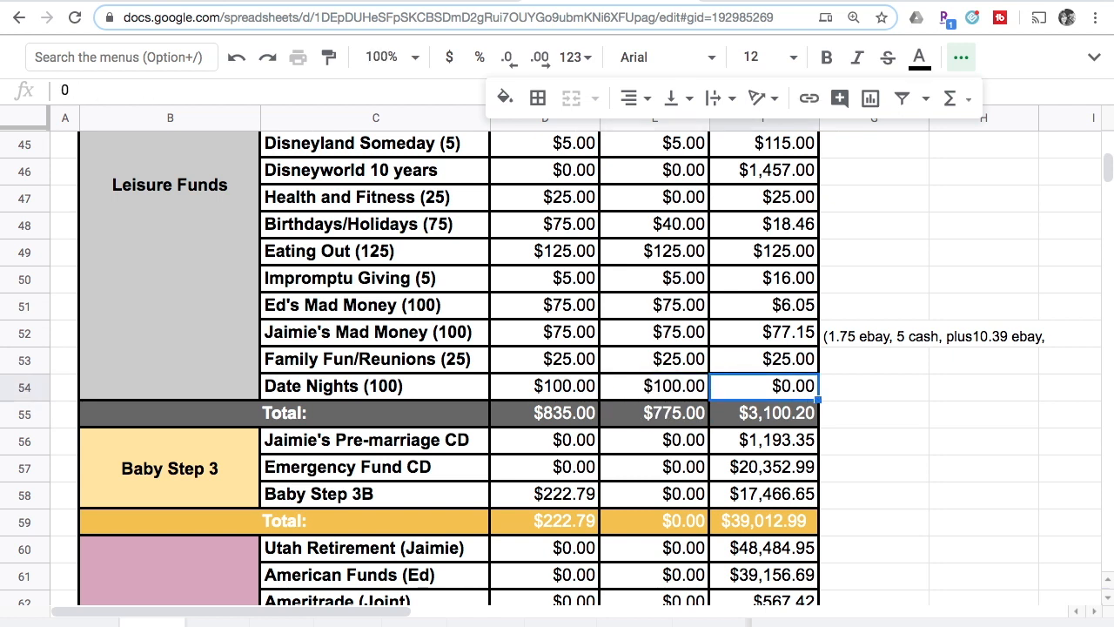
{"action": "type", "text": "100"}
{"action": "key", "text": "Return"}
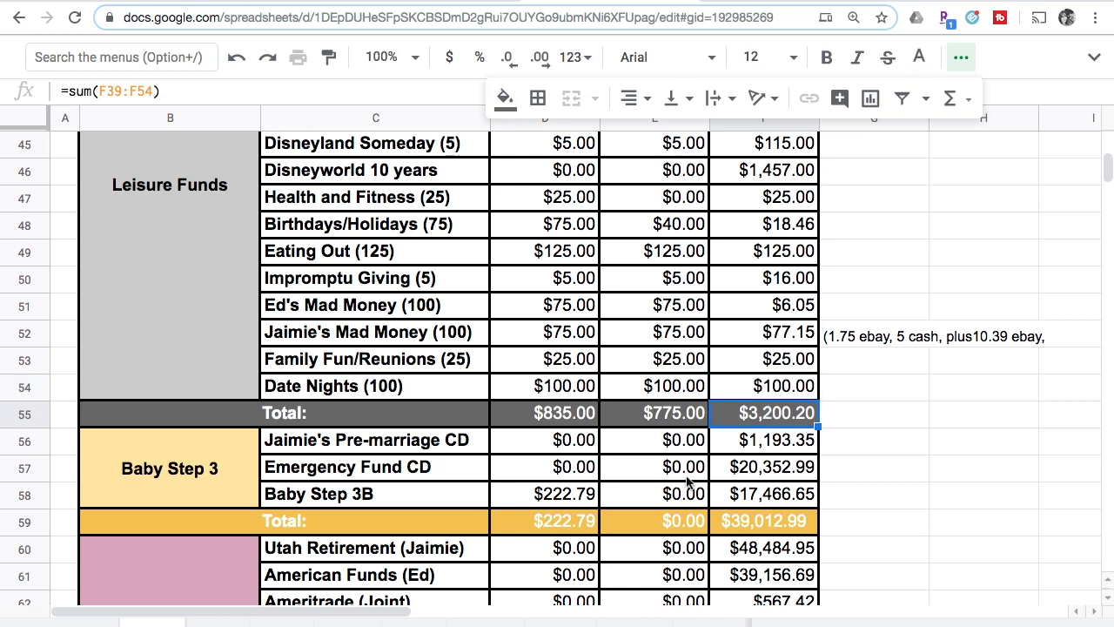
- Delete the stray 1400 note from cell G70 below the budget table
{"action": "scroll", "coordinate": [687, 482], "scroll_direction": "down", "scroll_amount": 5}
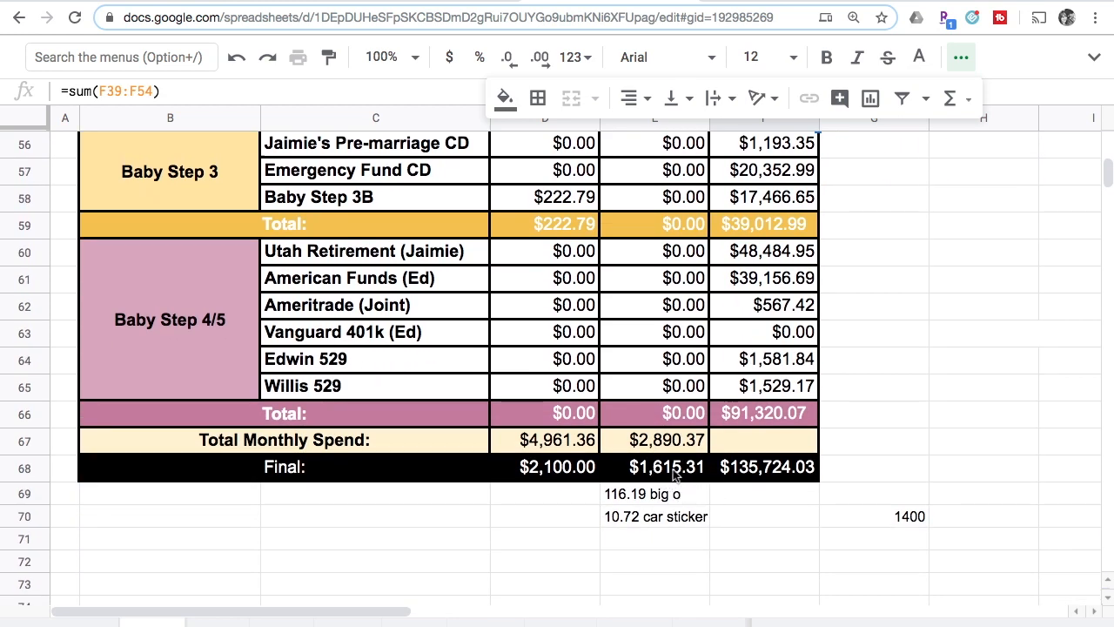
{"action": "left_click", "coordinate": [894, 524]}
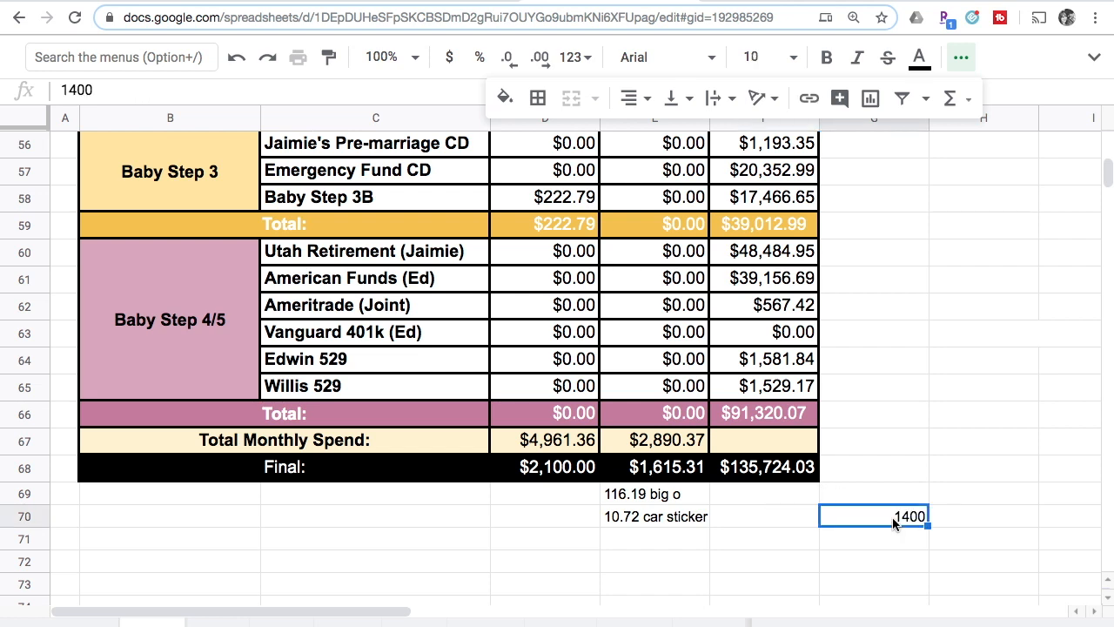
{"action": "key", "text": "Delete"}
- Review the Baby Step 3B payment and the final totals, and check them against the regular costs in the upper part of the budget
{"action": "scroll", "coordinate": [825, 380], "scroll_direction": "up", "scroll_amount": 2}
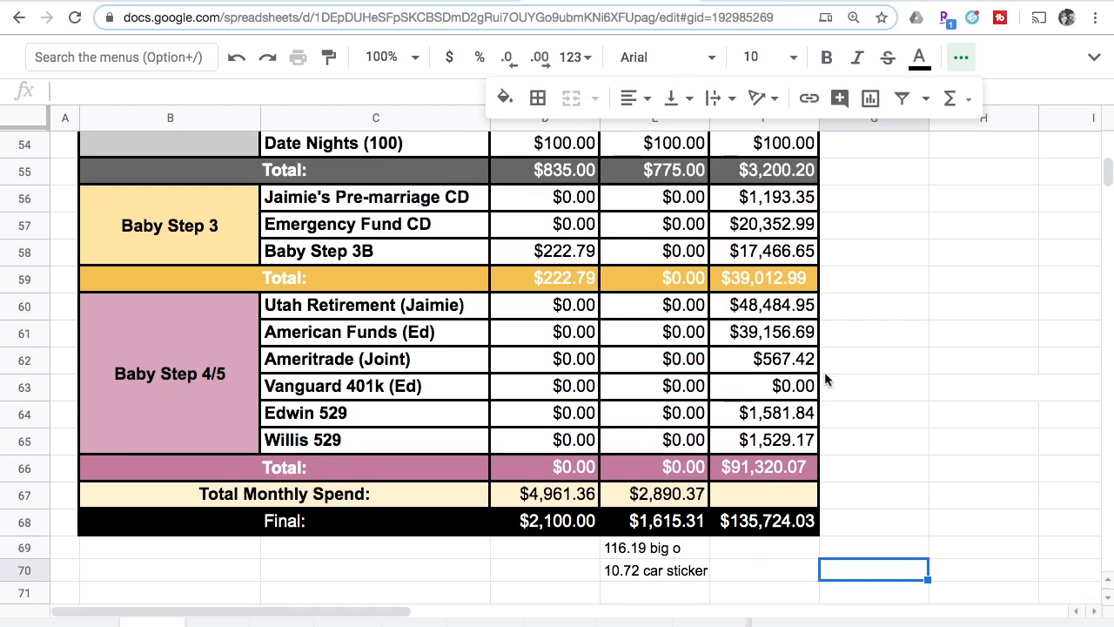
{"action": "scroll", "coordinate": [825, 380], "scroll_direction": "up", "scroll_amount": 1}
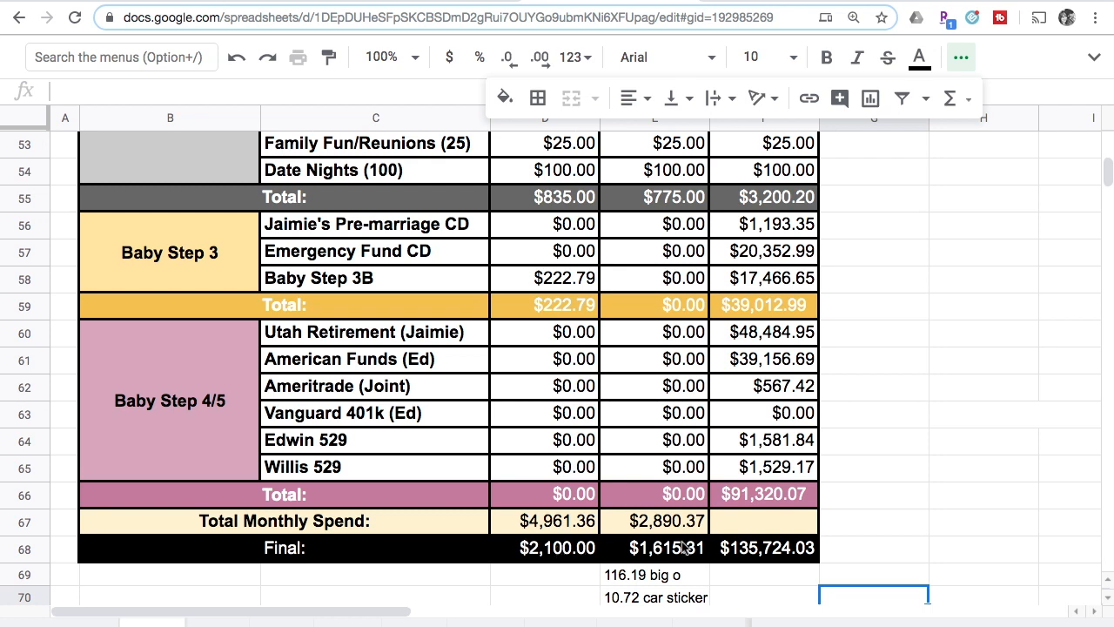
{"action": "left_click", "coordinate": [659, 287]}
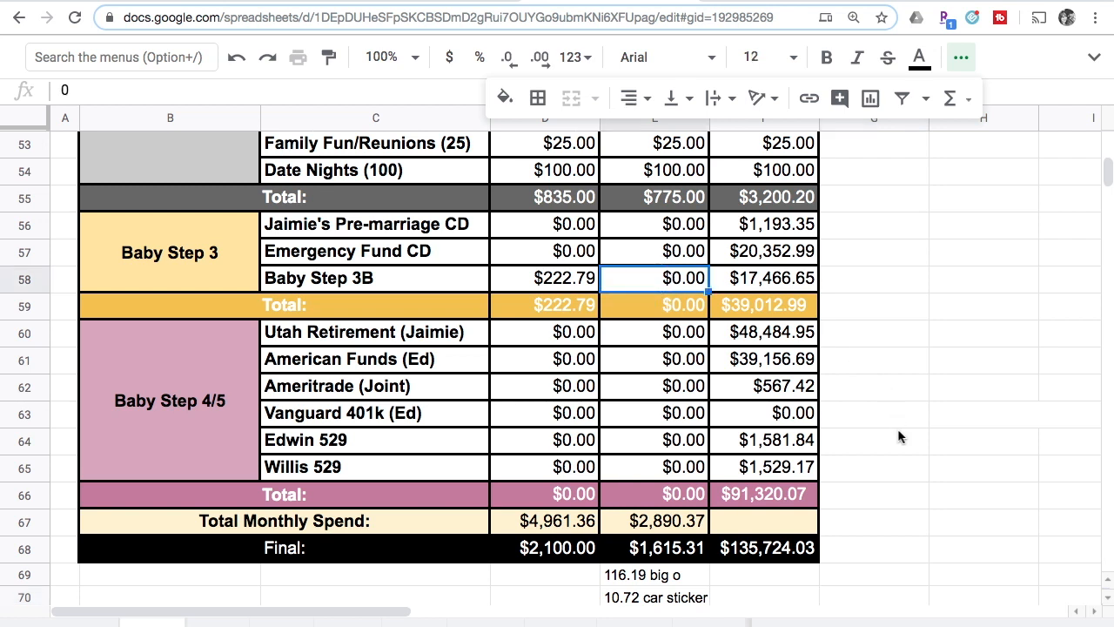
{"action": "scroll", "coordinate": [898, 428], "scroll_direction": "up", "scroll_amount": 1}
{"action": "scroll", "coordinate": [897, 428], "scroll_direction": "down", "scroll_amount": 2}
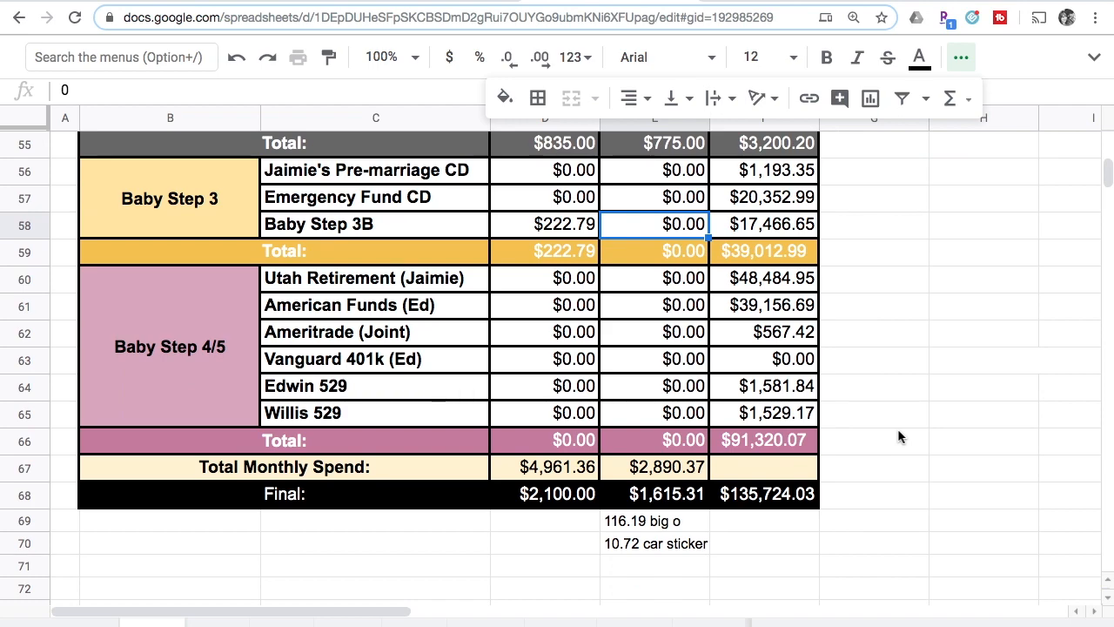
{"action": "scroll", "coordinate": [898, 428], "scroll_direction": "up", "scroll_amount": 6}
{"action": "scroll", "coordinate": [898, 428], "scroll_direction": "up", "scroll_amount": 12}
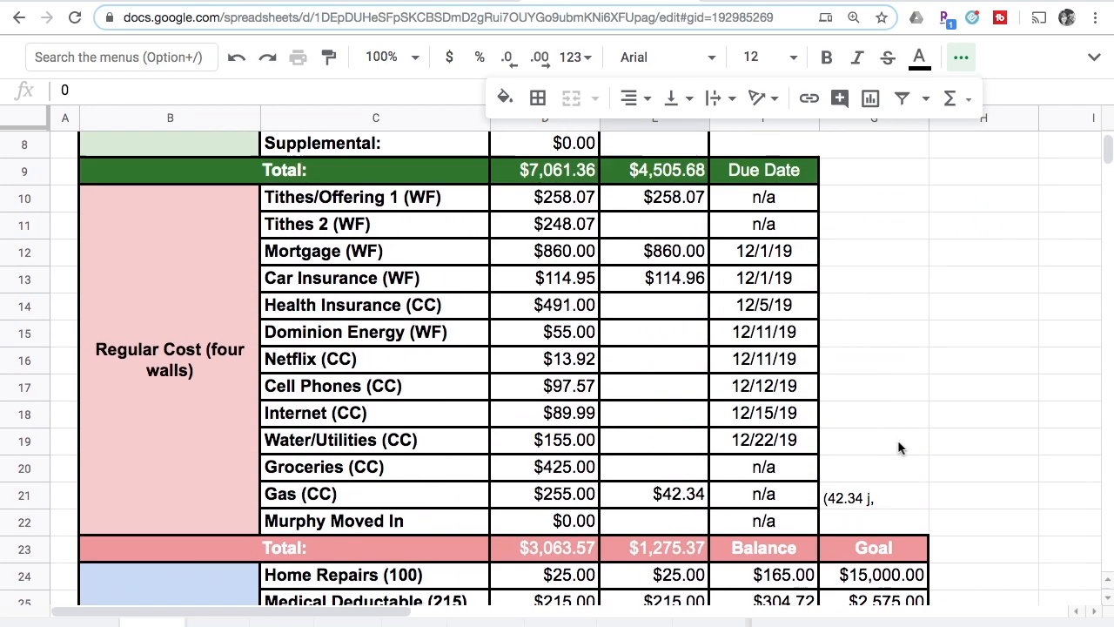